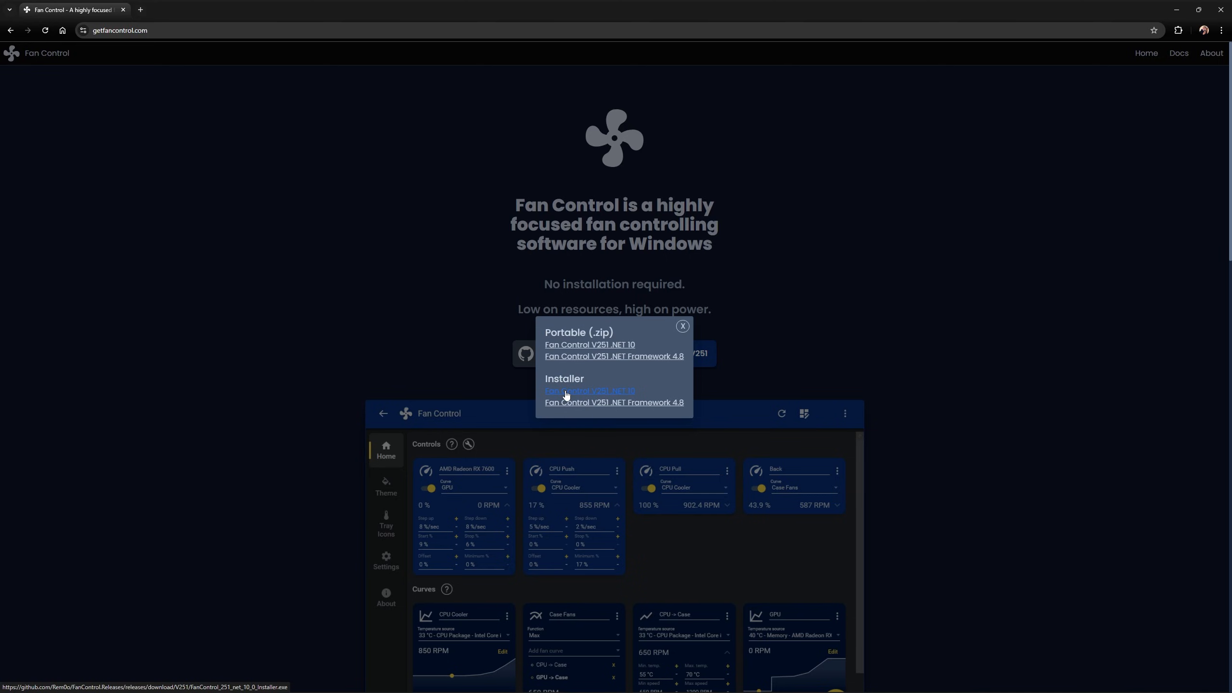
- Download the Fan Control V251 .NET 10 installer and run the downloaded file
click(566, 391)
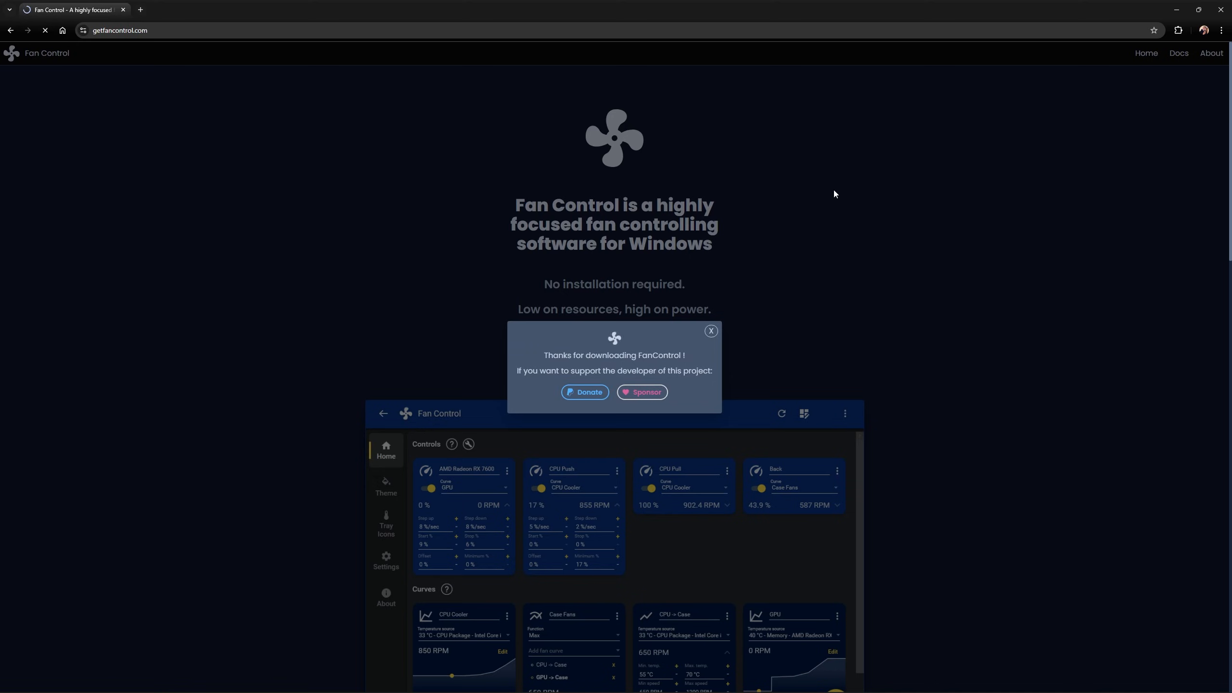
click(1188, 30)
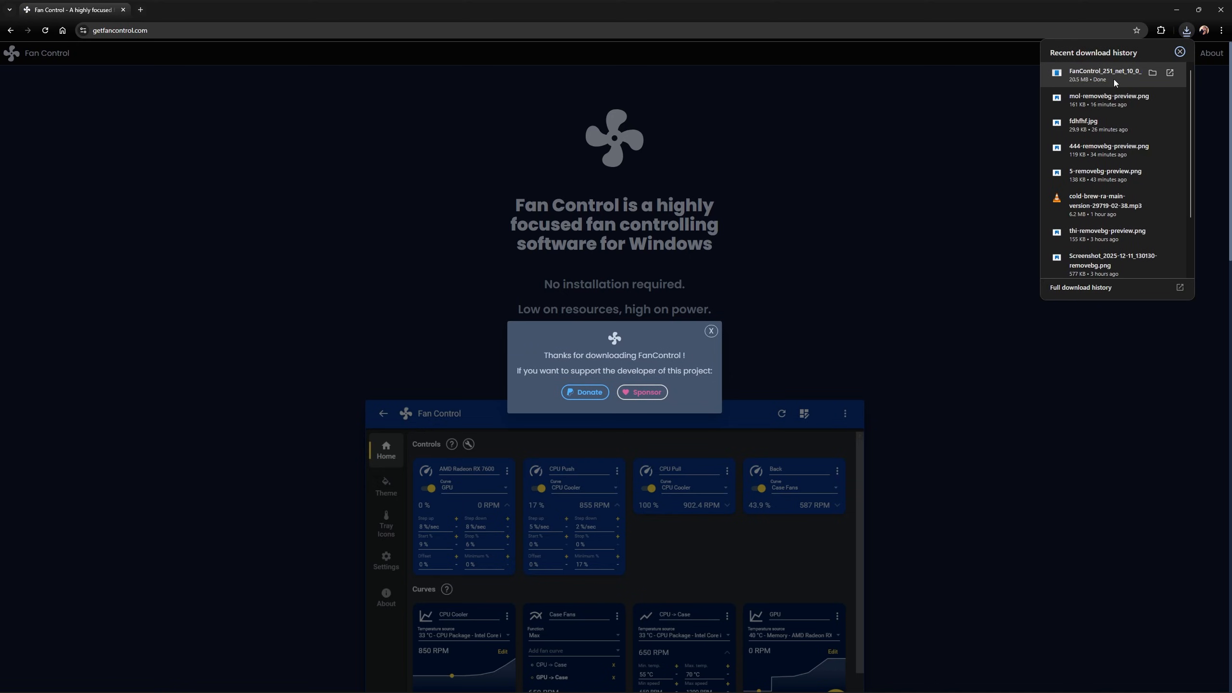
click(1111, 80)
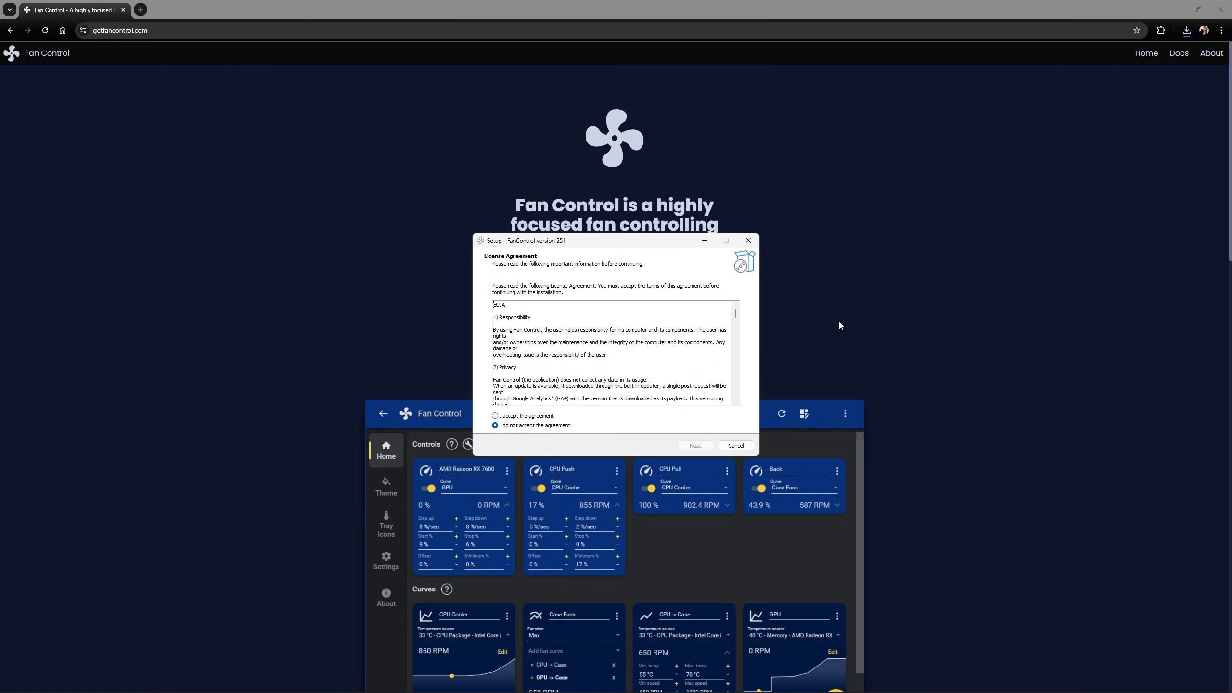
- Complete the FanControl setup wizard, accepting the license agreement and launching FanControl at the end
click(708, 447)
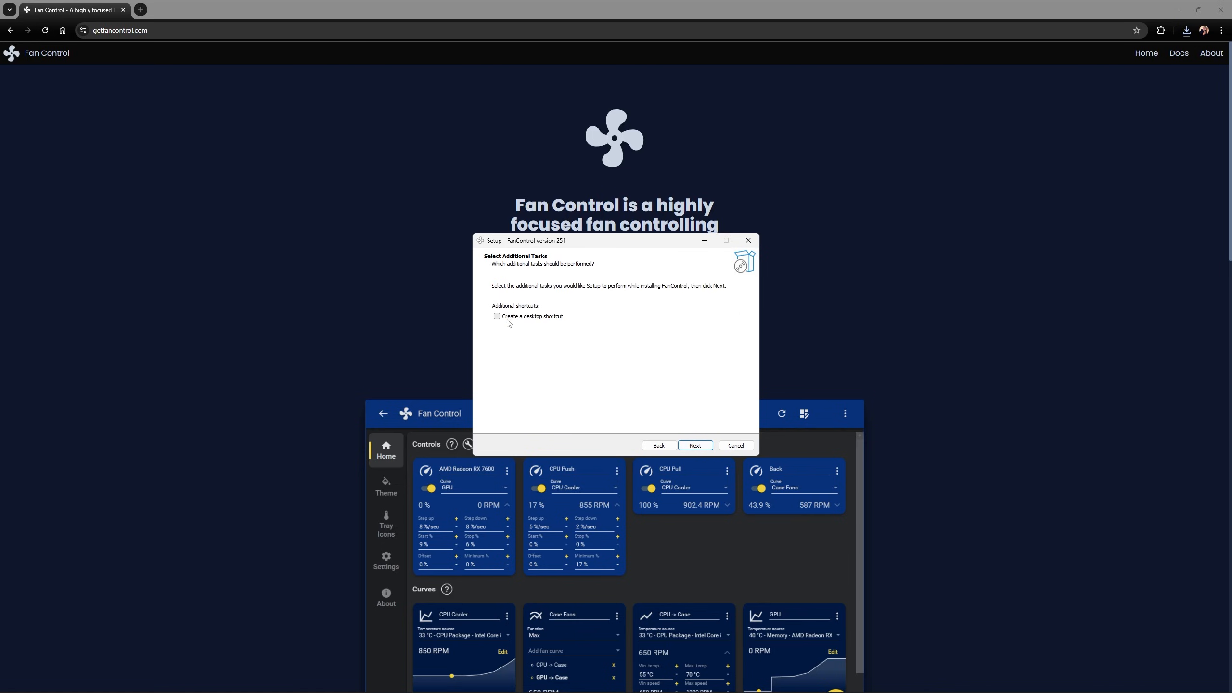
click(696, 446)
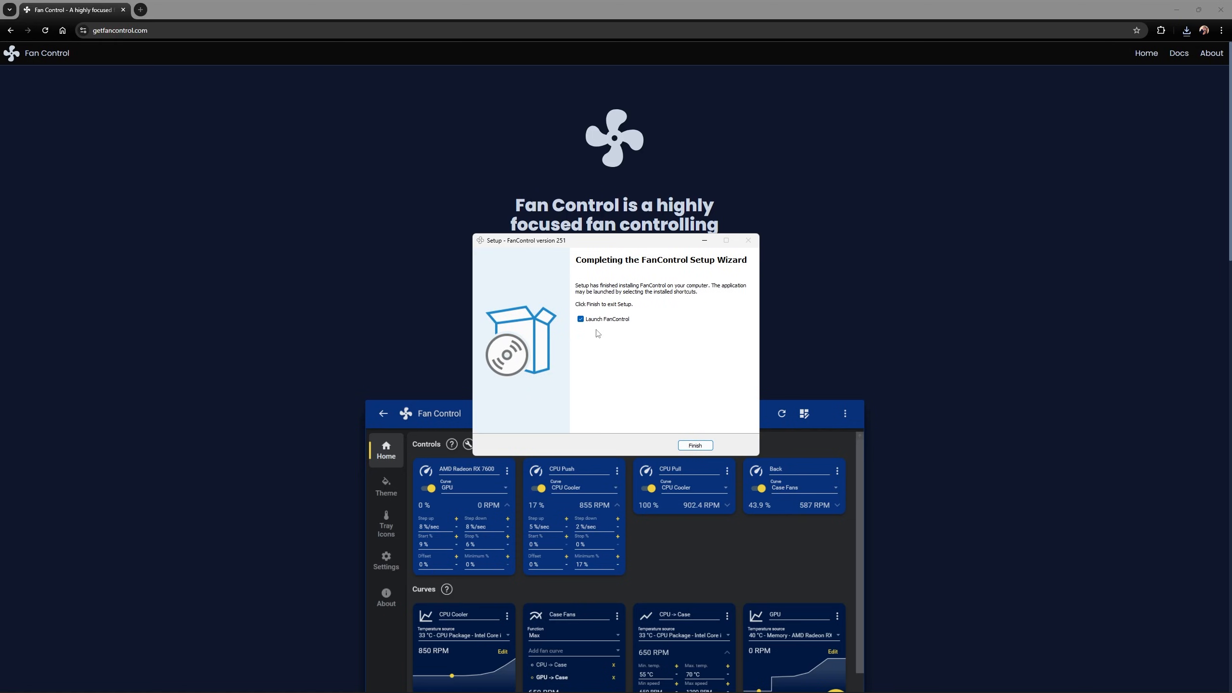
click(695, 446)
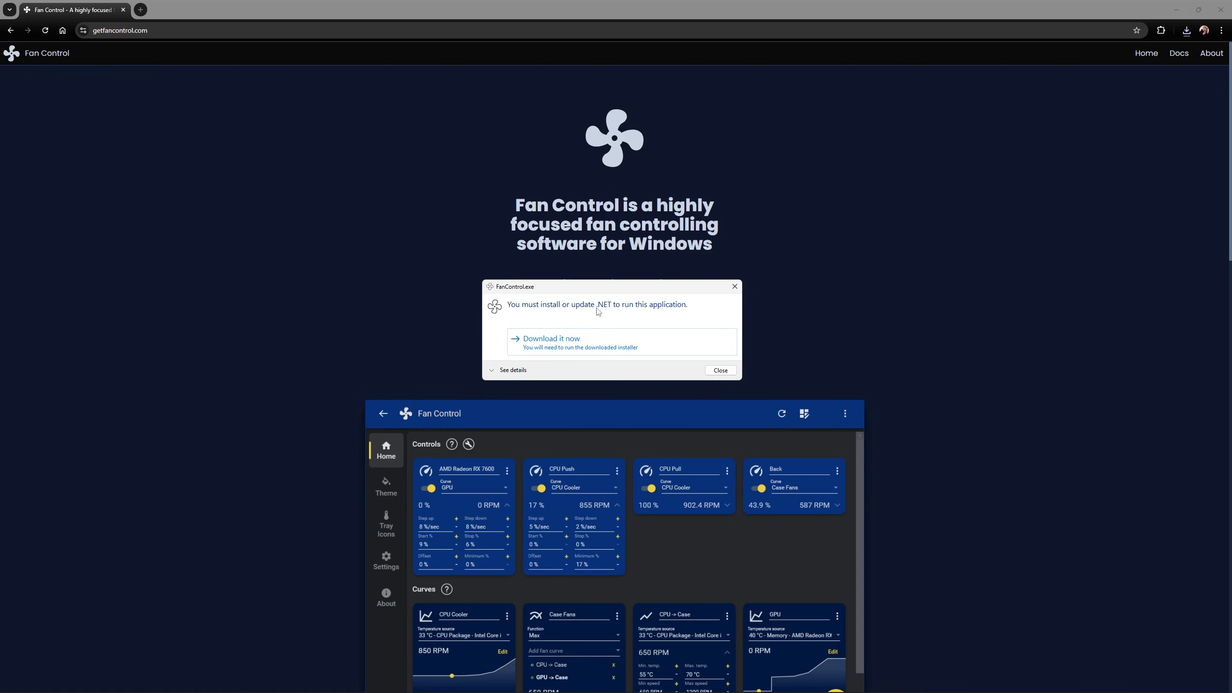
- Download the required .NET 10.0 Desktop Runtime (v10.0.1) for Windows x64 and install it
click(583, 353)
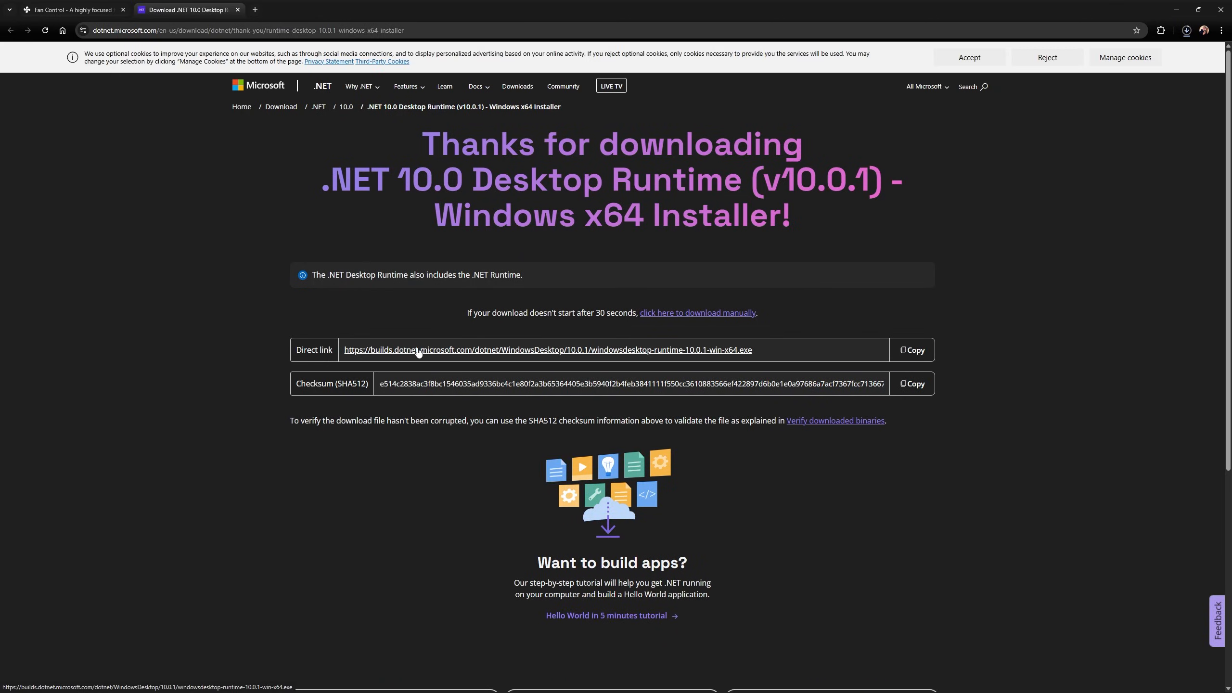
click(1183, 31)
click(1113, 121)
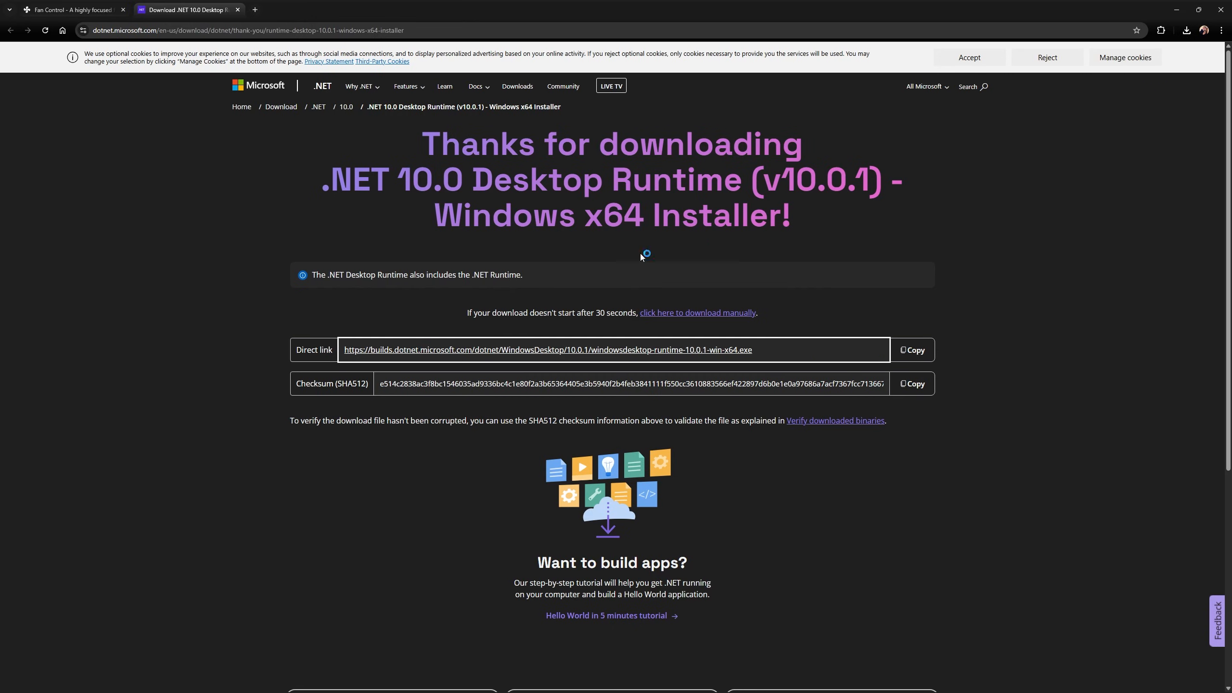
click(691, 459)
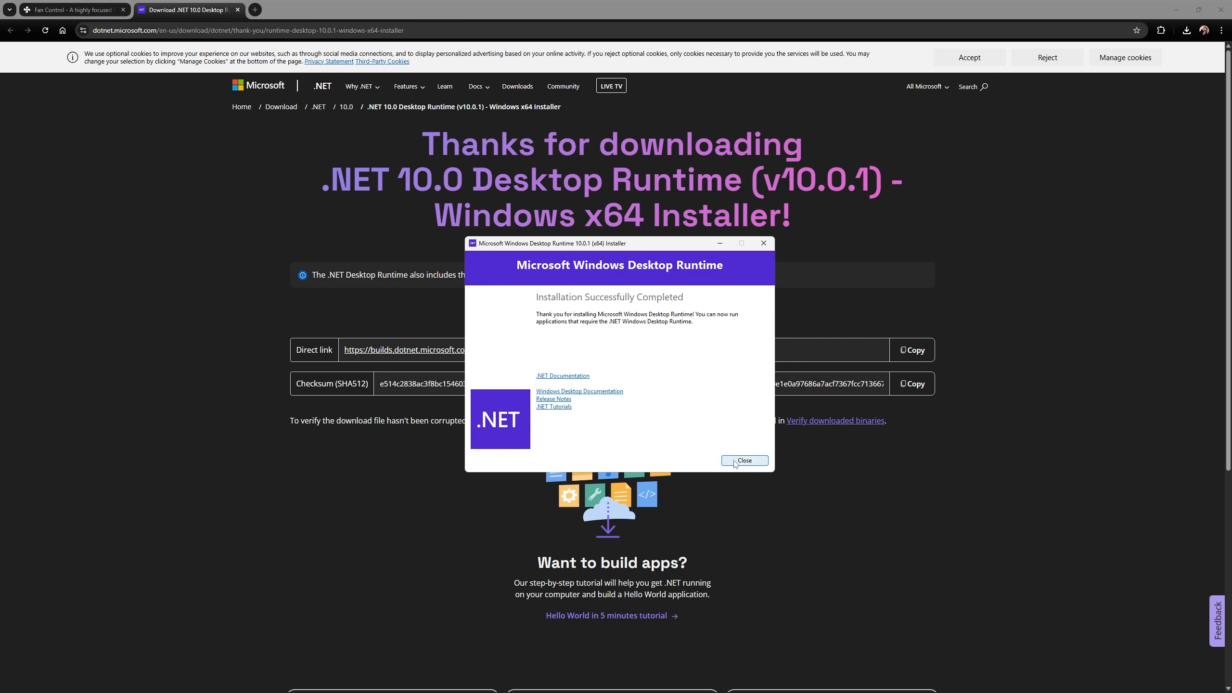
click(735, 461)
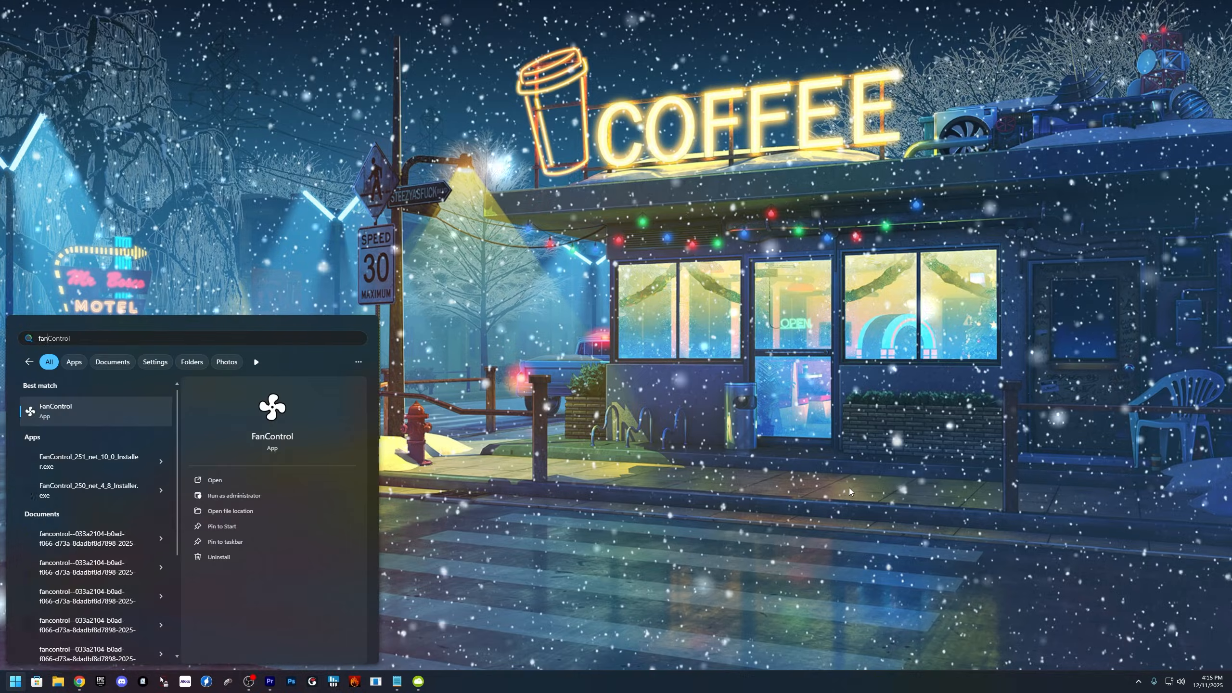
- Launch the installed FanControl app and install the PawnIO kernel driver
key(Return)
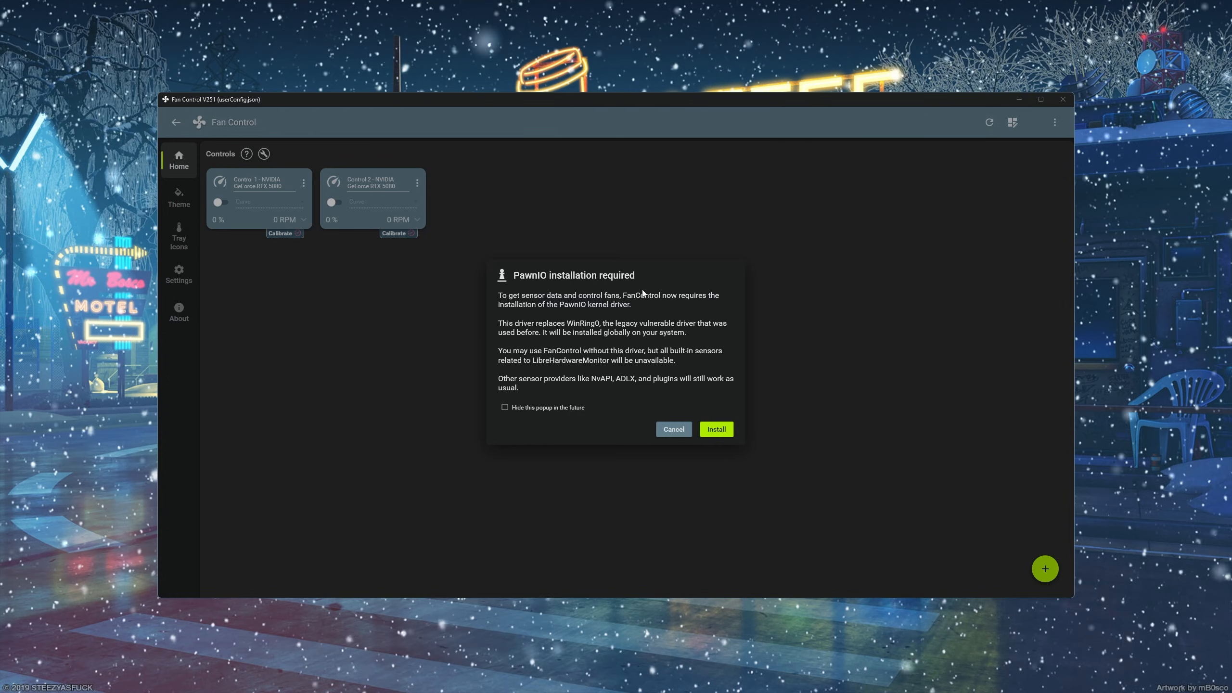
click(721, 429)
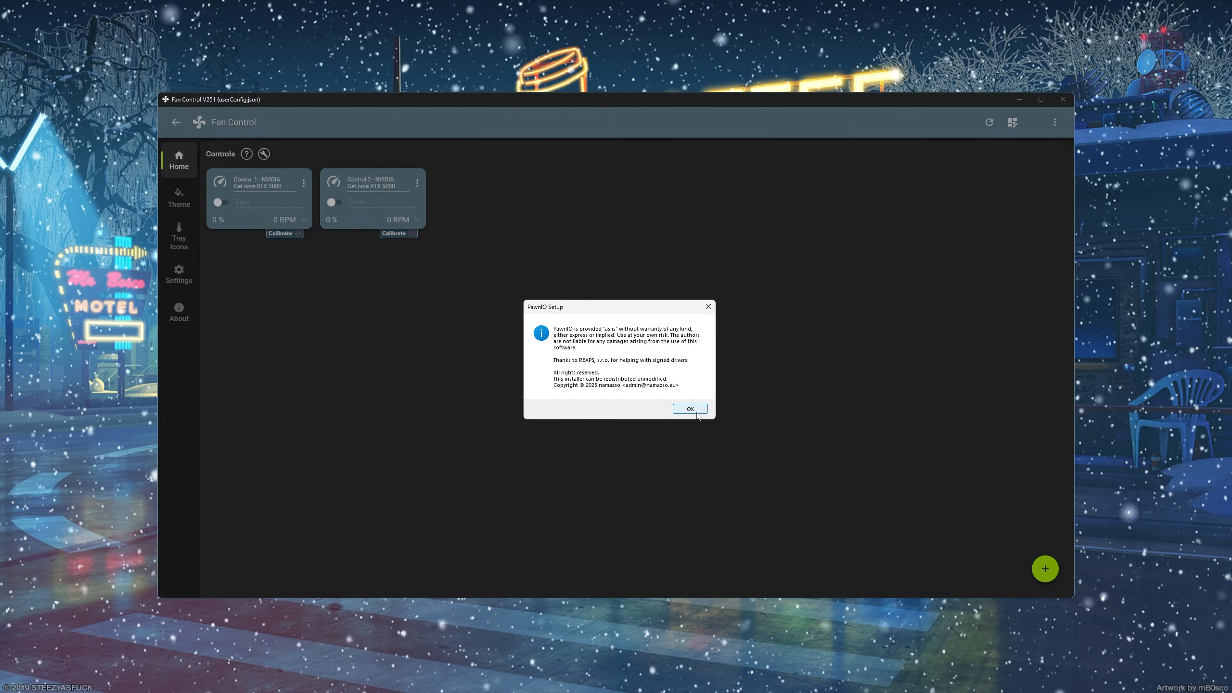
click(696, 414)
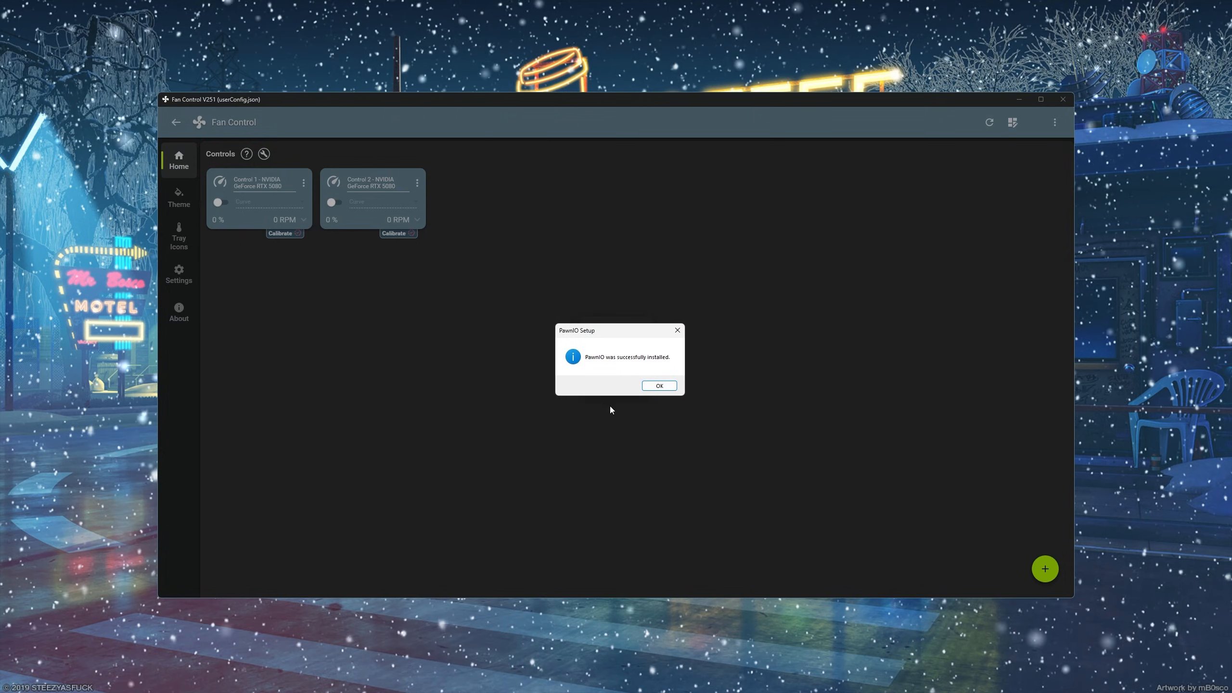
click(660, 386)
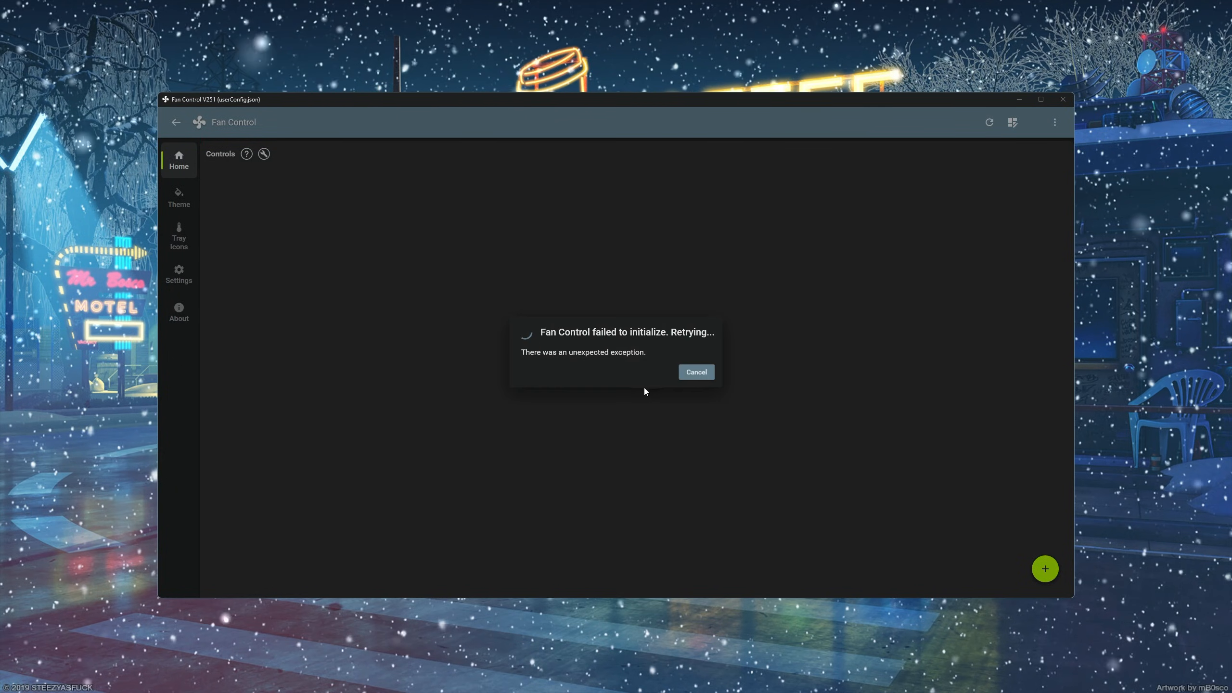
click(714, 389)
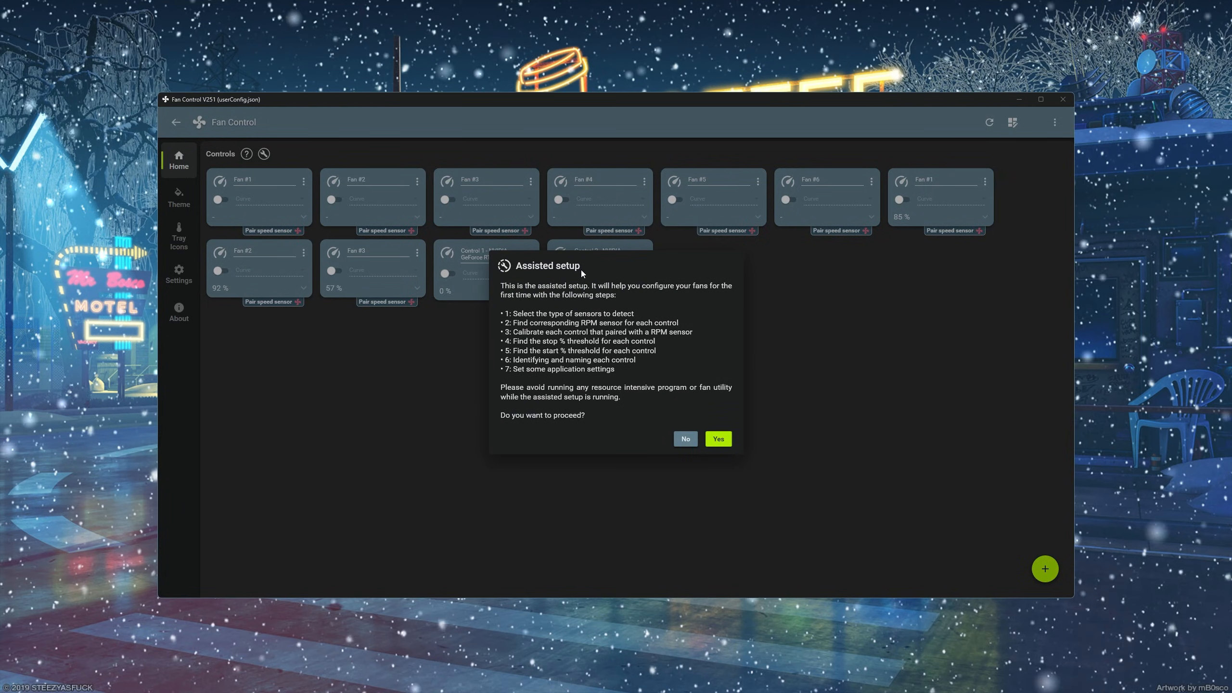
- Start the assisted setup and accept the default sensor settings
key(Return)
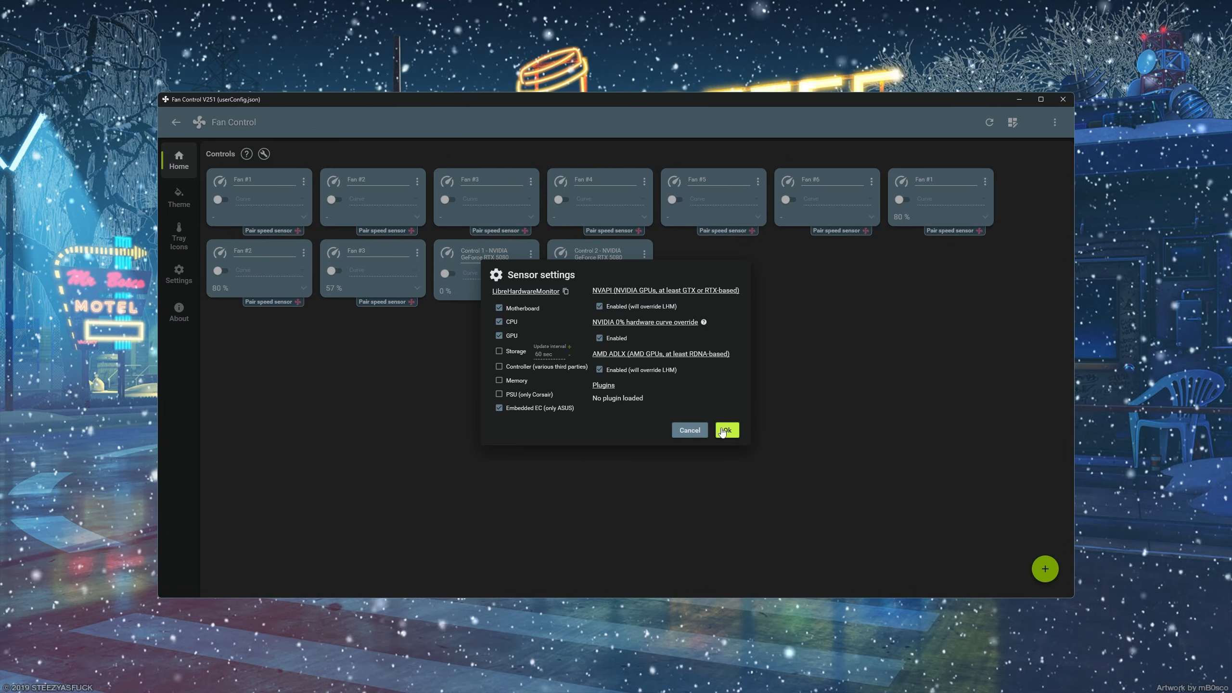
click(726, 430)
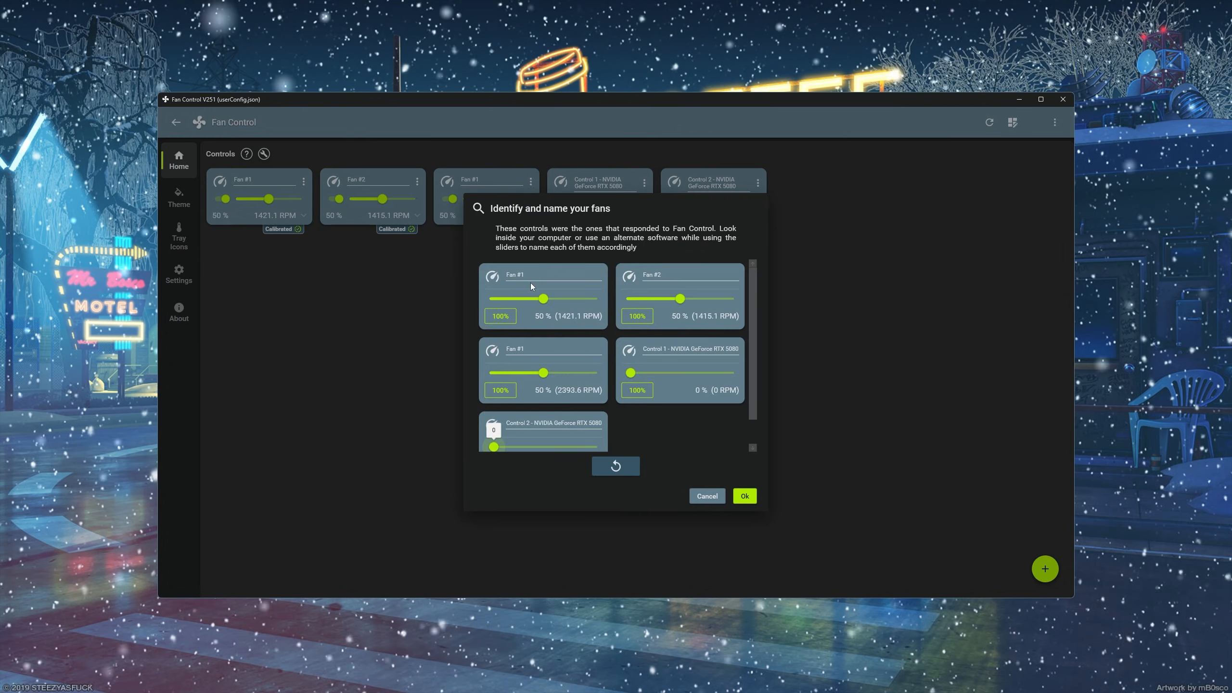
- Raise the second Fan #1 control, beneath the first one, to 100% and rename it AIO PUMP
mouse_move(750, 280)
mouse_down()
mouse_move(750, 318)
mouse_move(751, 278)
mouse_up()
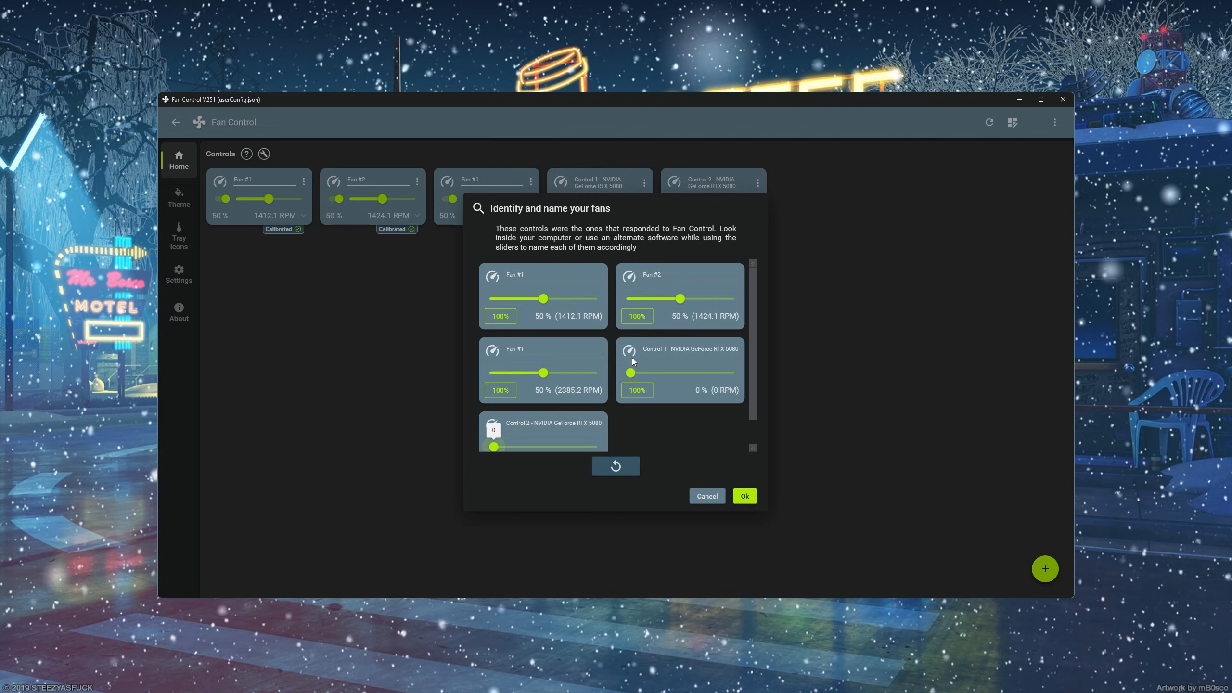
scroll(754, 325, down, 2)
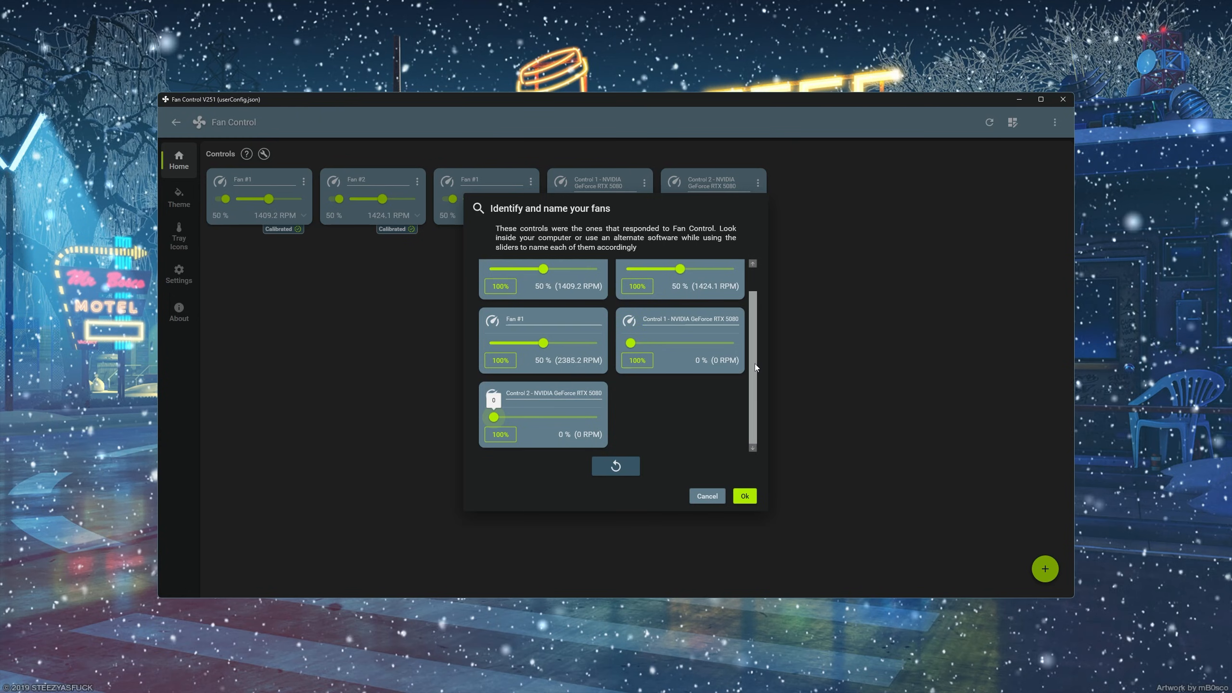
scroll(755, 364, up, 2)
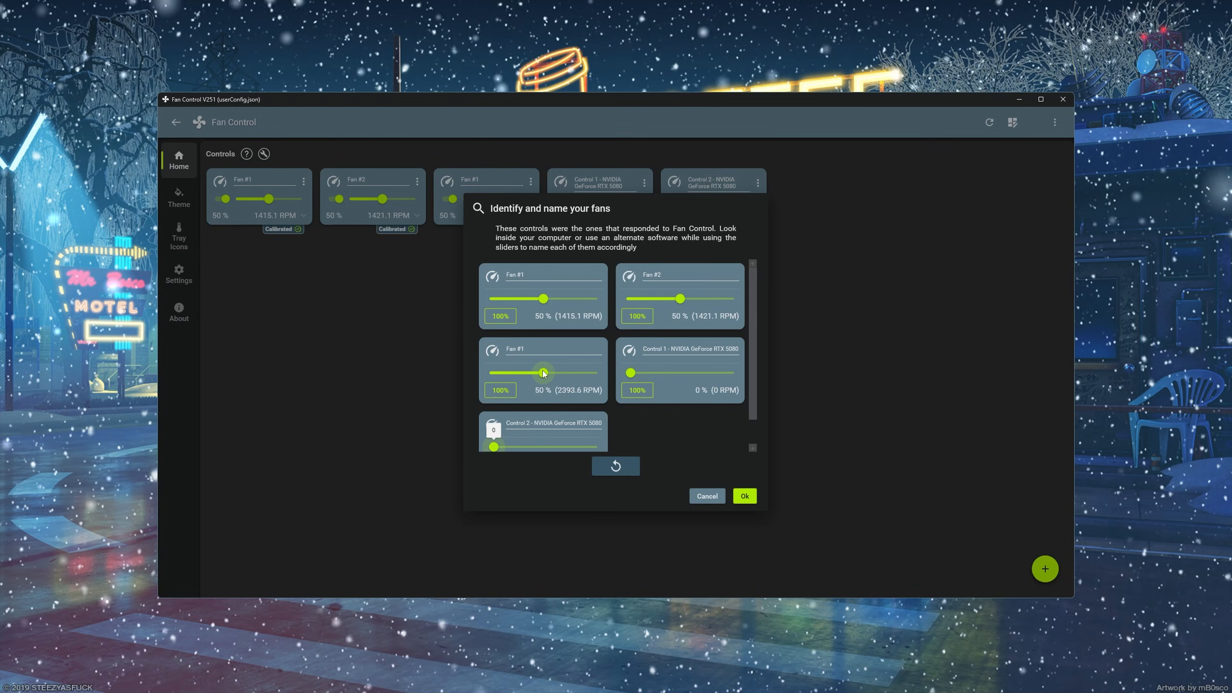
drag(544, 373, 569, 378)
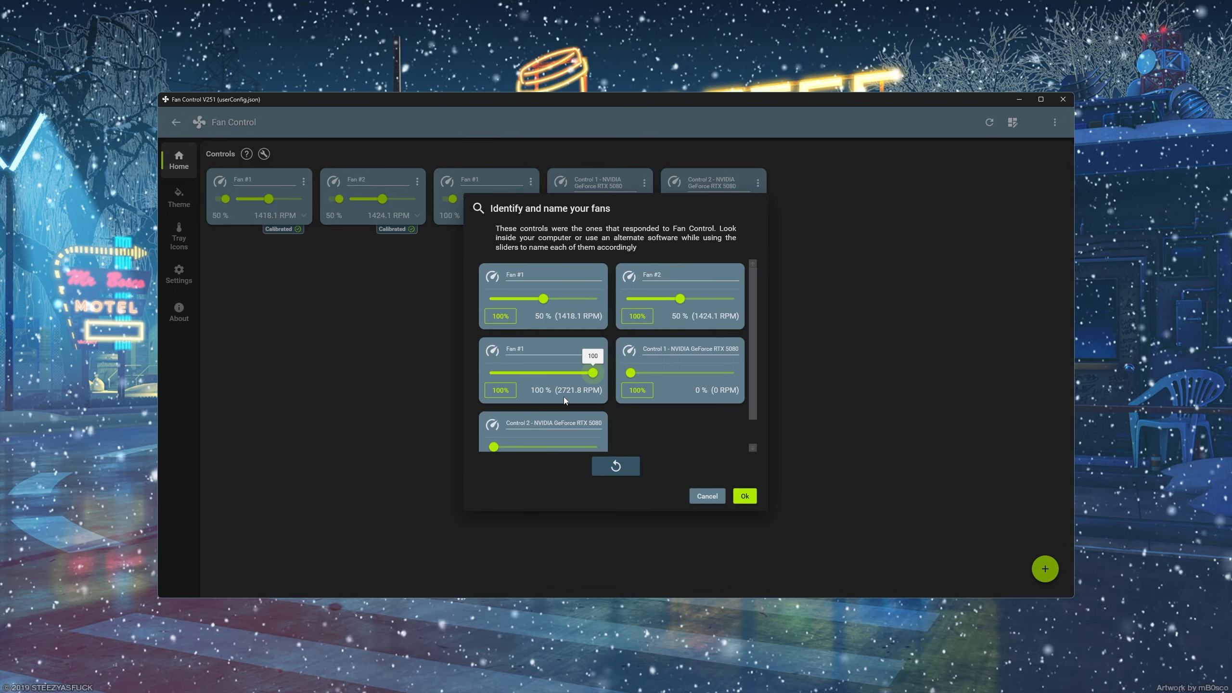
drag(538, 349, 468, 347)
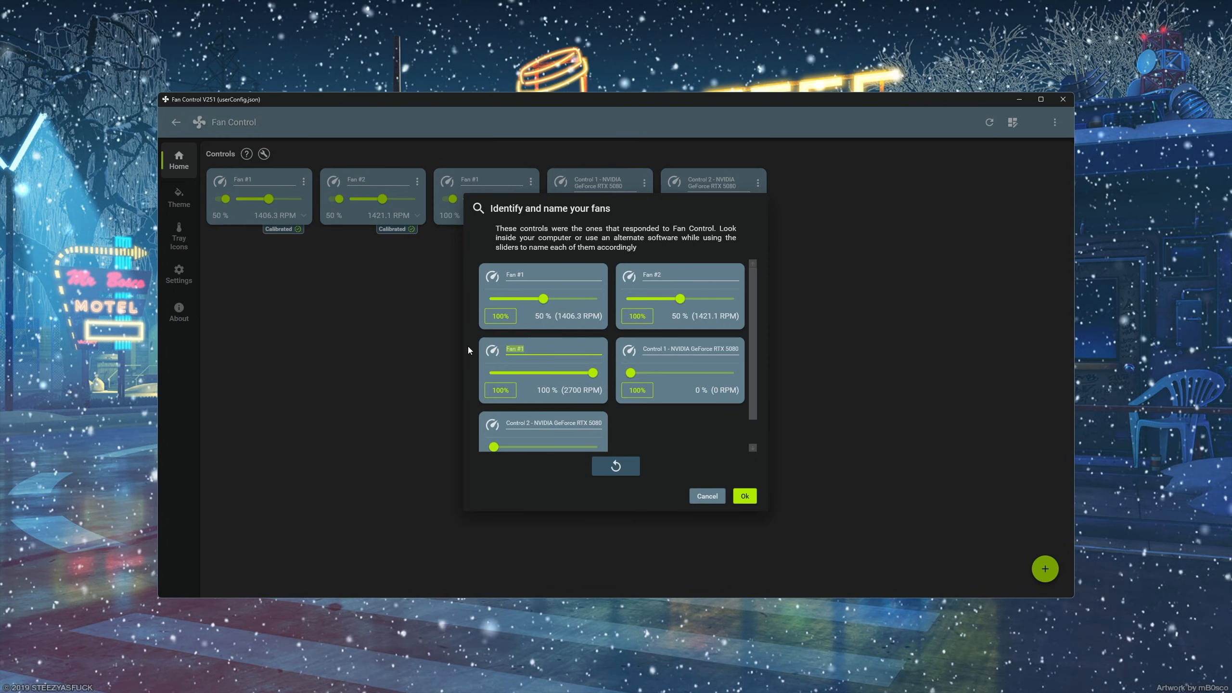
text(AIO PUMP)
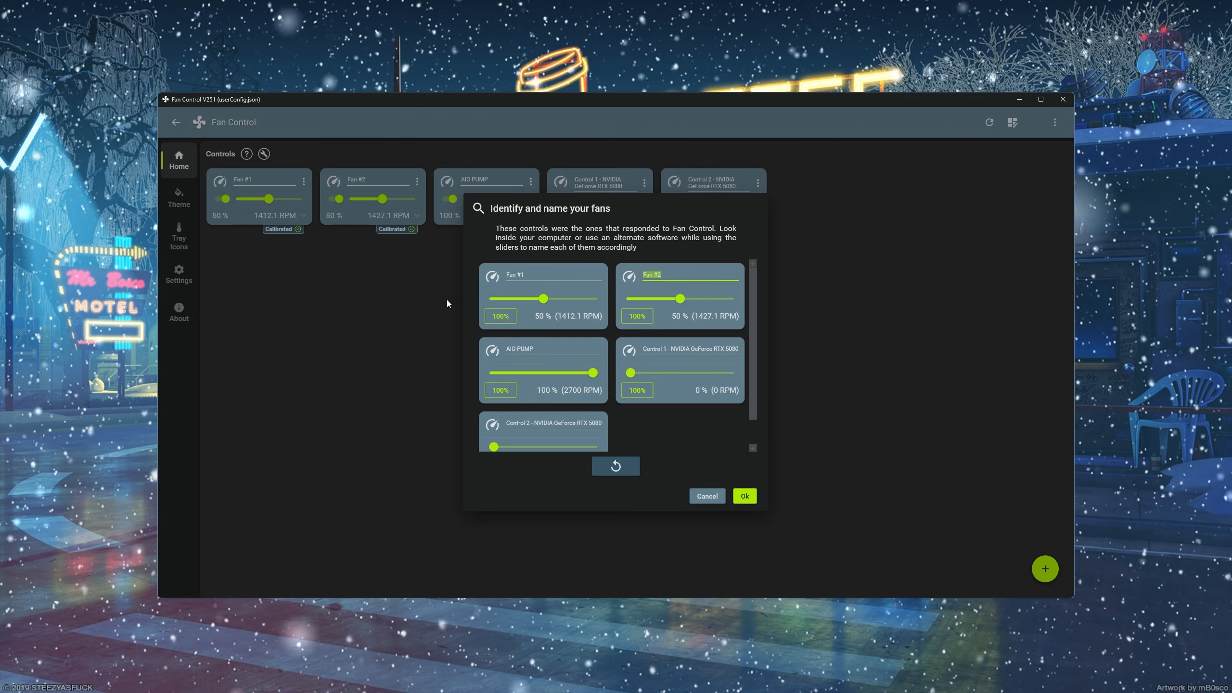
- Set Fan #2 to 0% and rename it INTAKE (BOTTOM), and rename the remaining Fan #1 control AIO EXHAUST
click(686, 299)
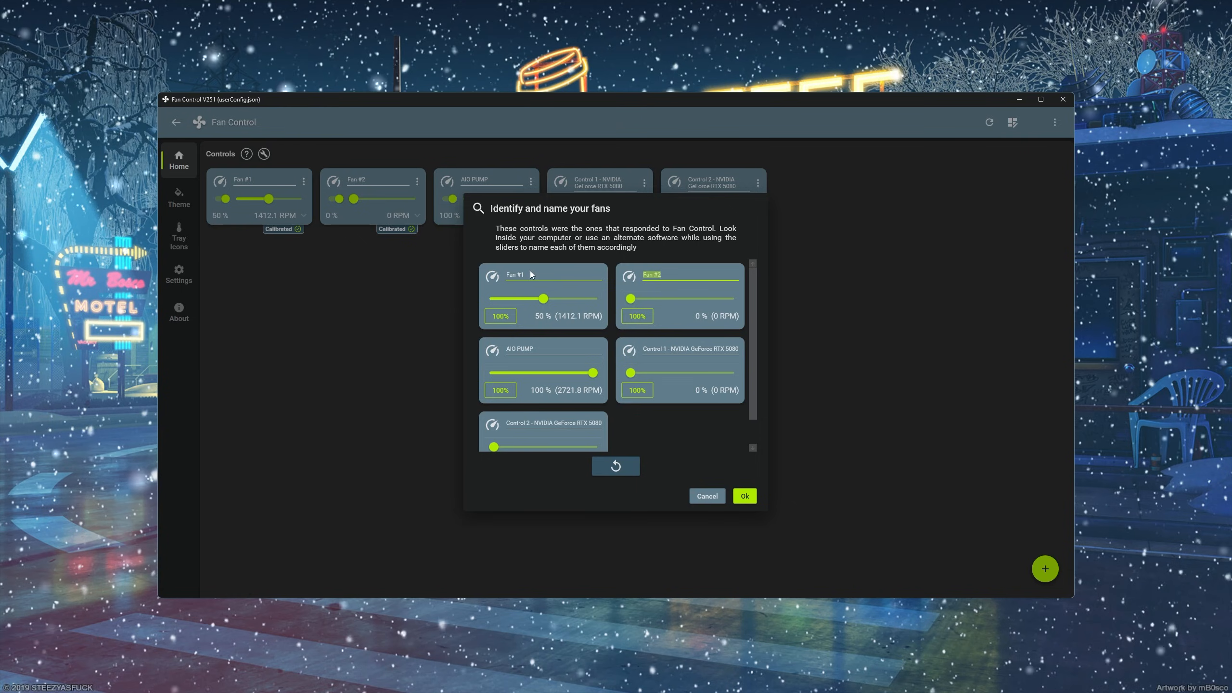
text(INTAKE (BOTTOM)
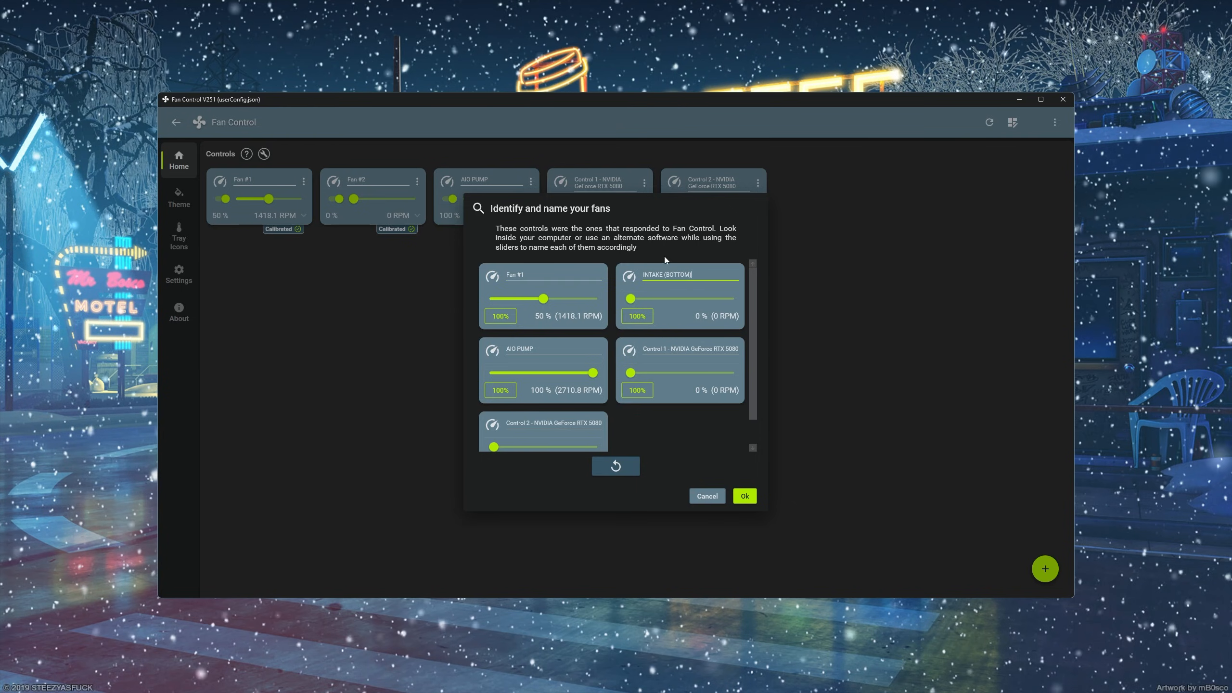
mouse_move(750, 276)
mouse_down()
mouse_move(762, 301)
mouse_move(753, 275)
mouse_up()
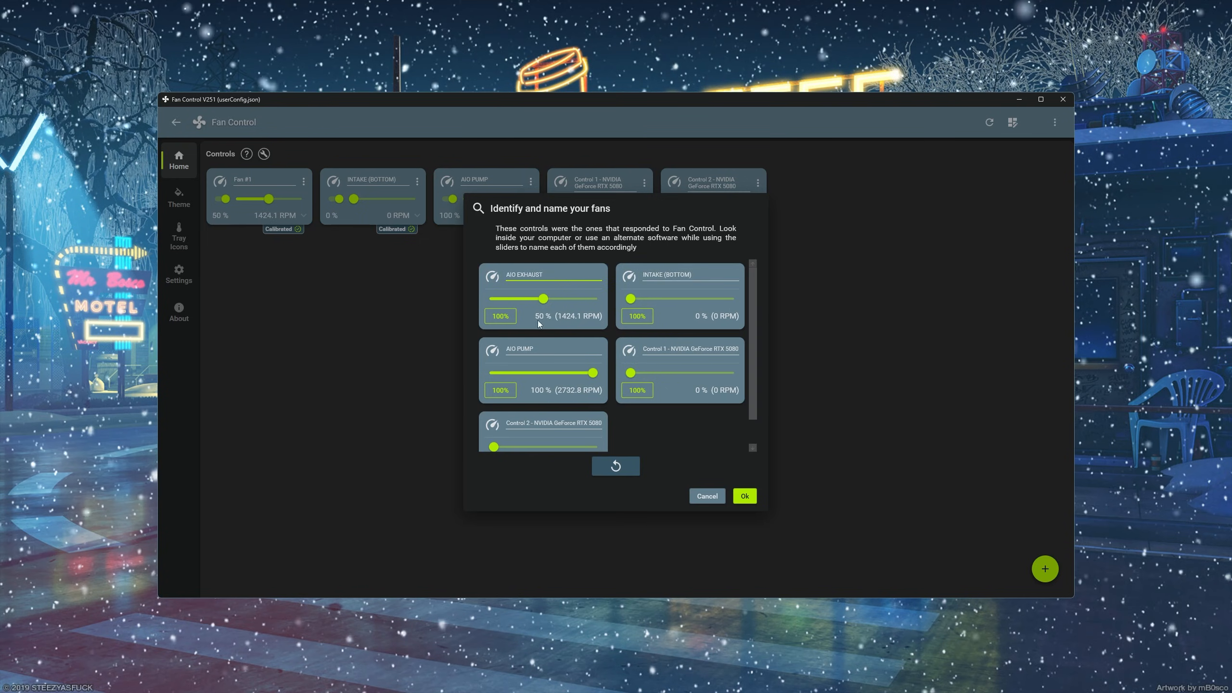
- Set AIO EXHAUST to 53% and INTAKE (BOTTOM) to 44%, and accept the identified fan controls
drag(539, 300, 543, 300)
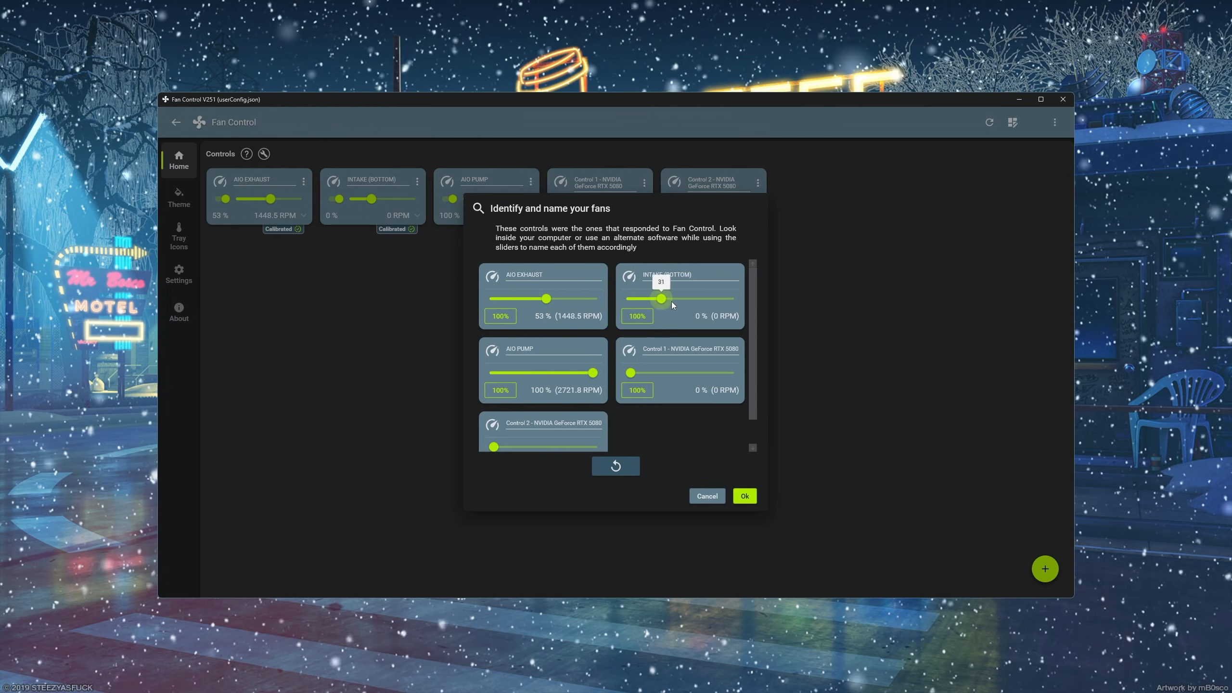
drag(672, 301, 675, 300)
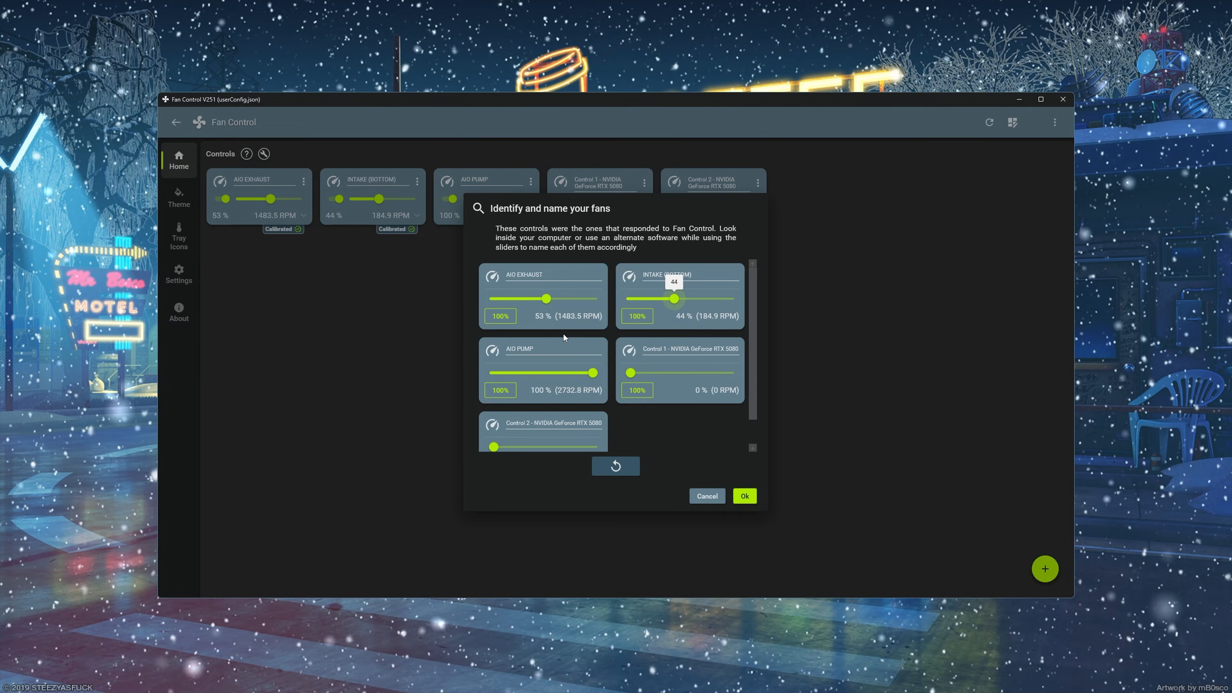
click(745, 496)
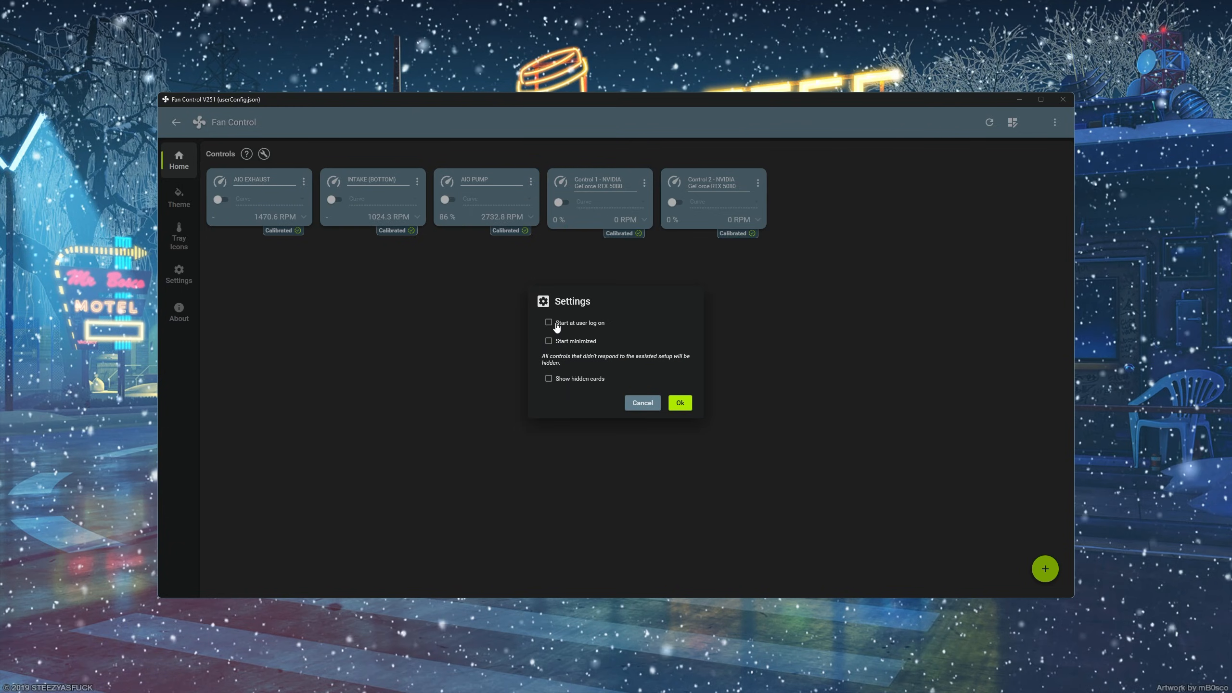
- Enable Start at user log on and Start minimized, and finish the assisted setup
click(556, 328)
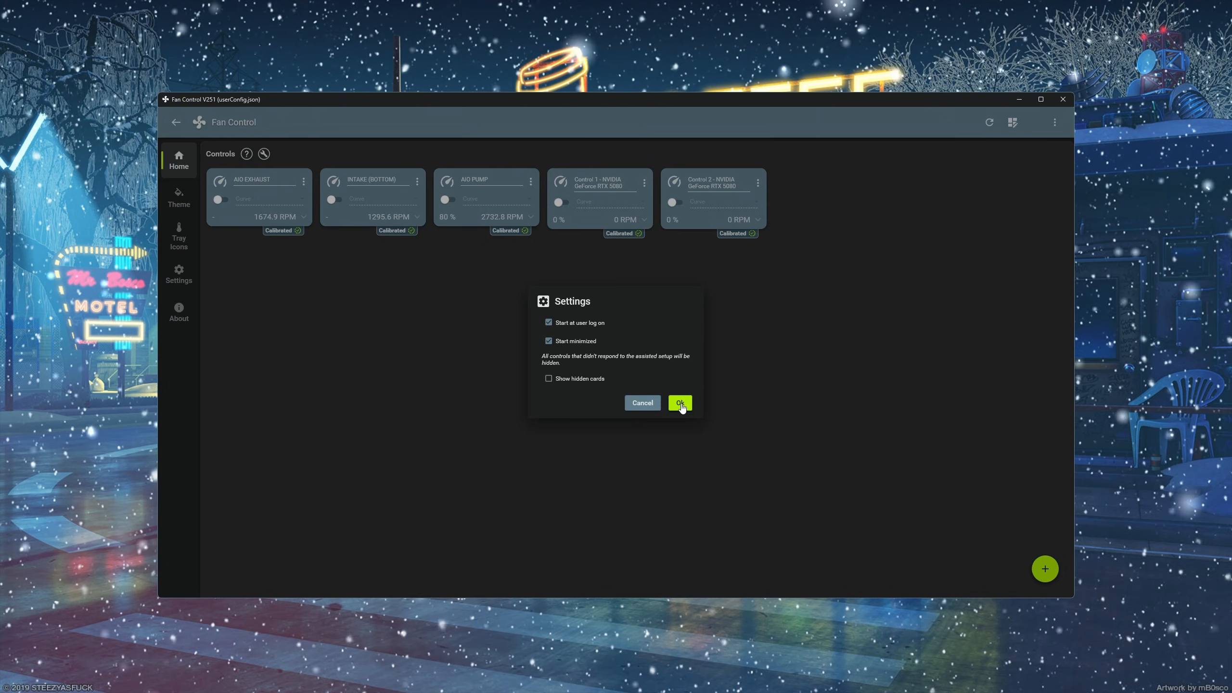
click(680, 404)
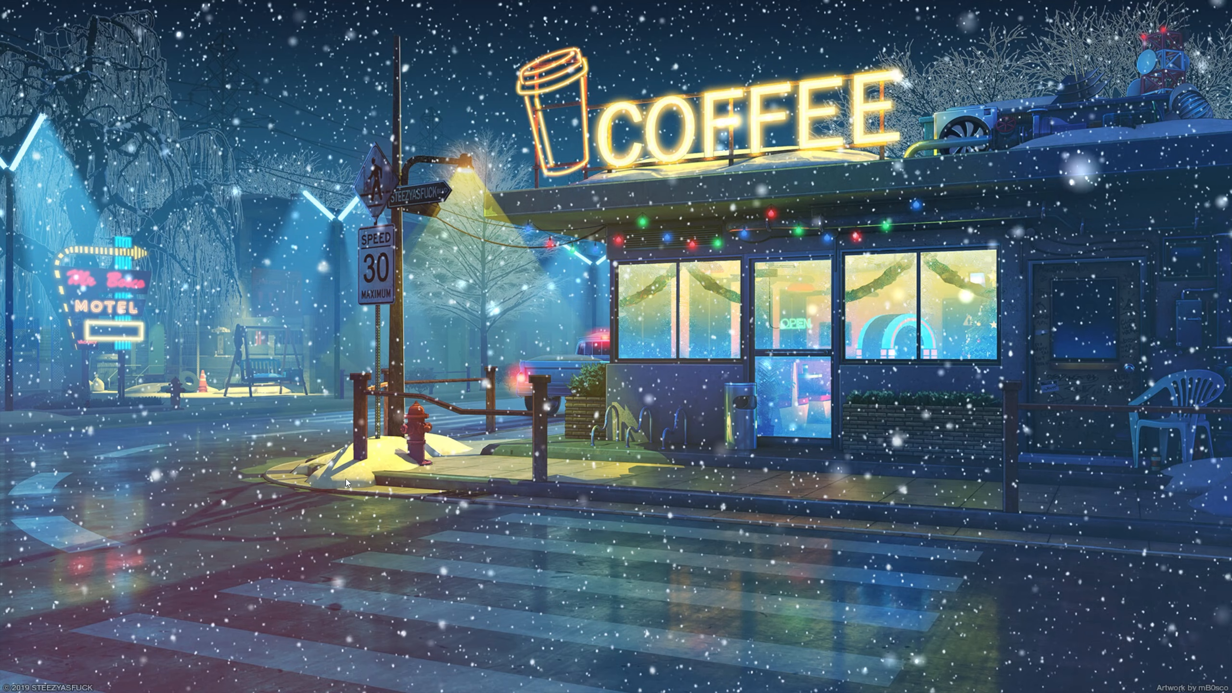
- Open the Windows Start-up folder with the Run command shell:startup and move its window toward the screen's center
key(super+r)
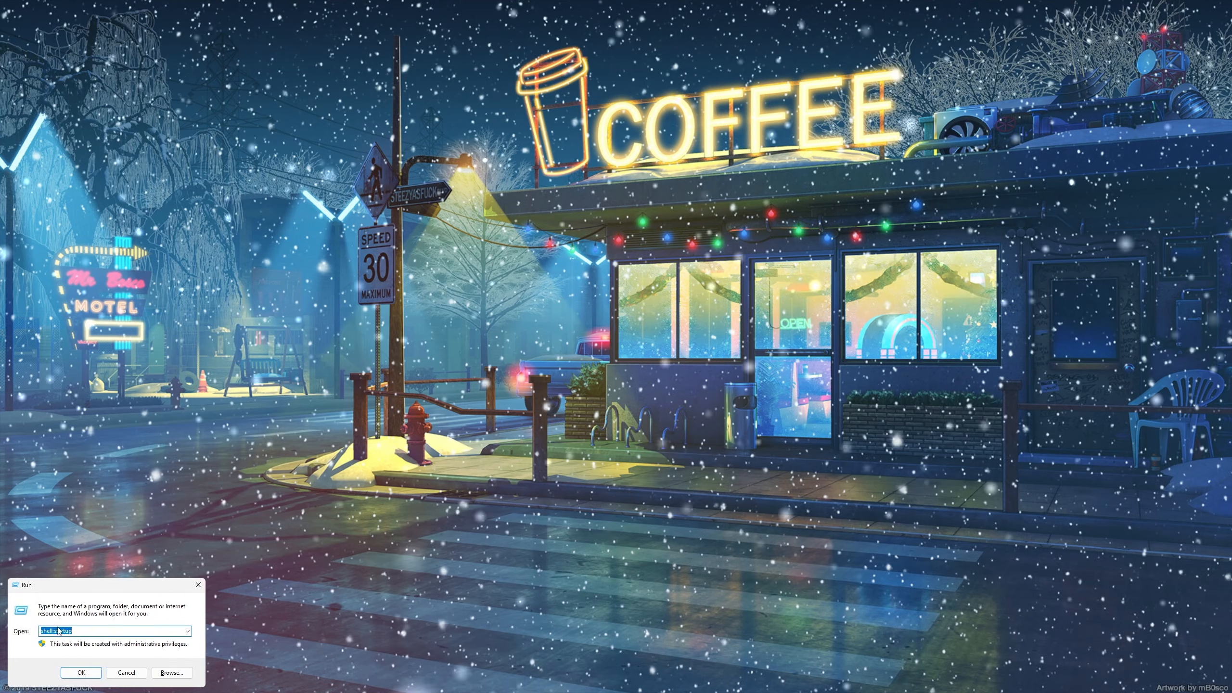
click(83, 632)
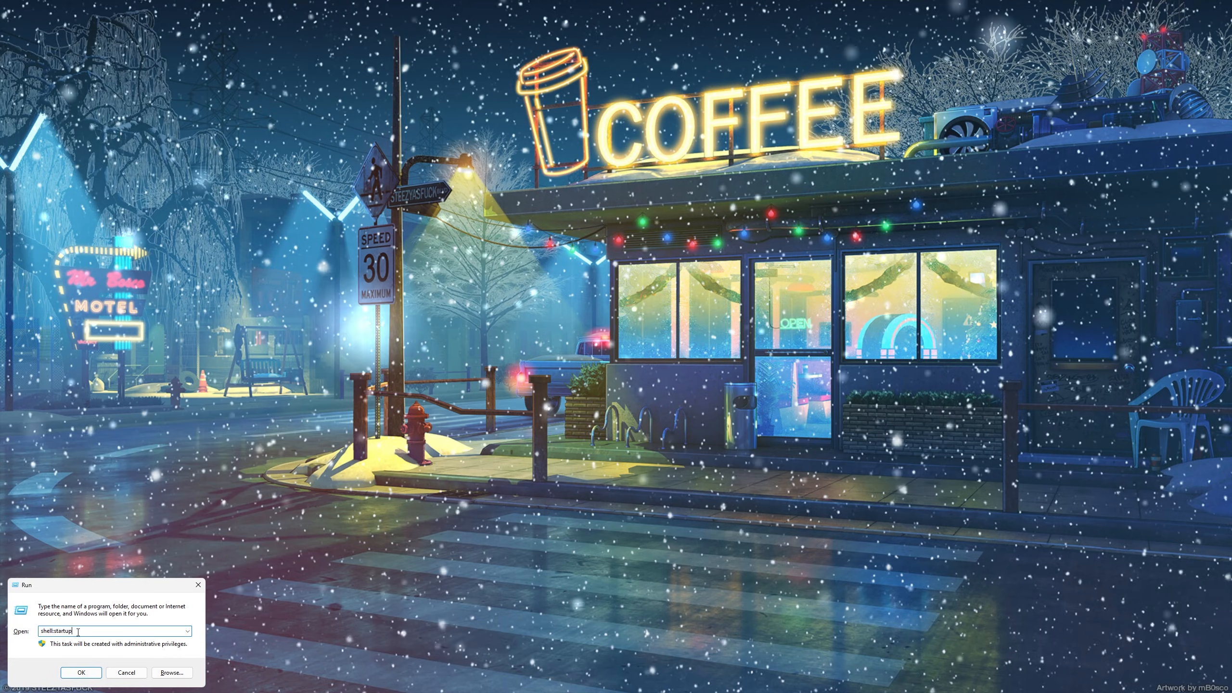
click(78, 669)
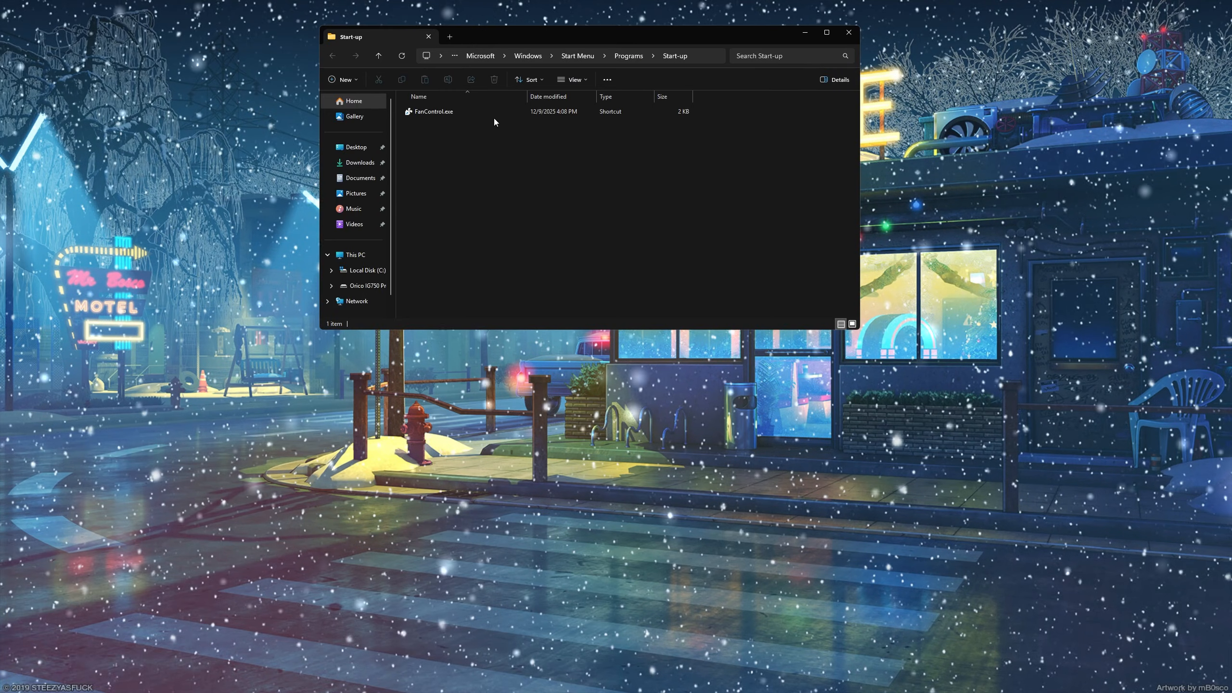
drag(564, 41, 632, 102)
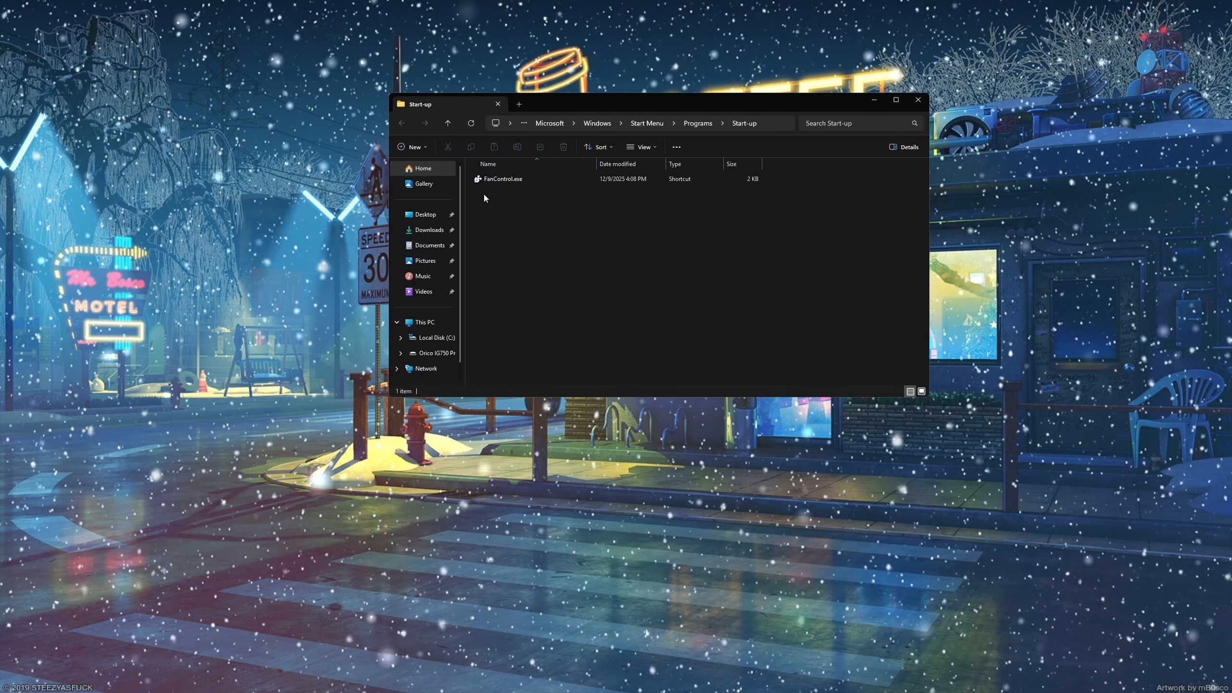
- Open a second File Explorer window, move it clear of the Start-up folder, and browse to C:\Program Files (x86)\FanControl
click(510, 179)
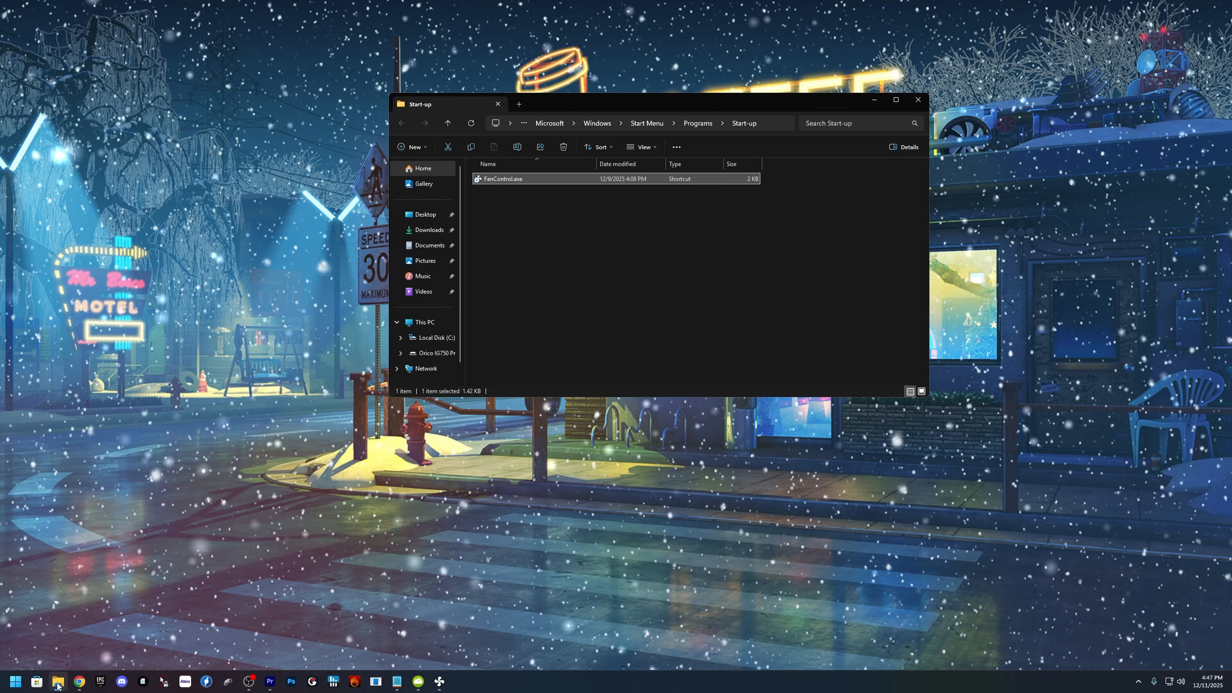
right_click(57, 682)
click(47, 625)
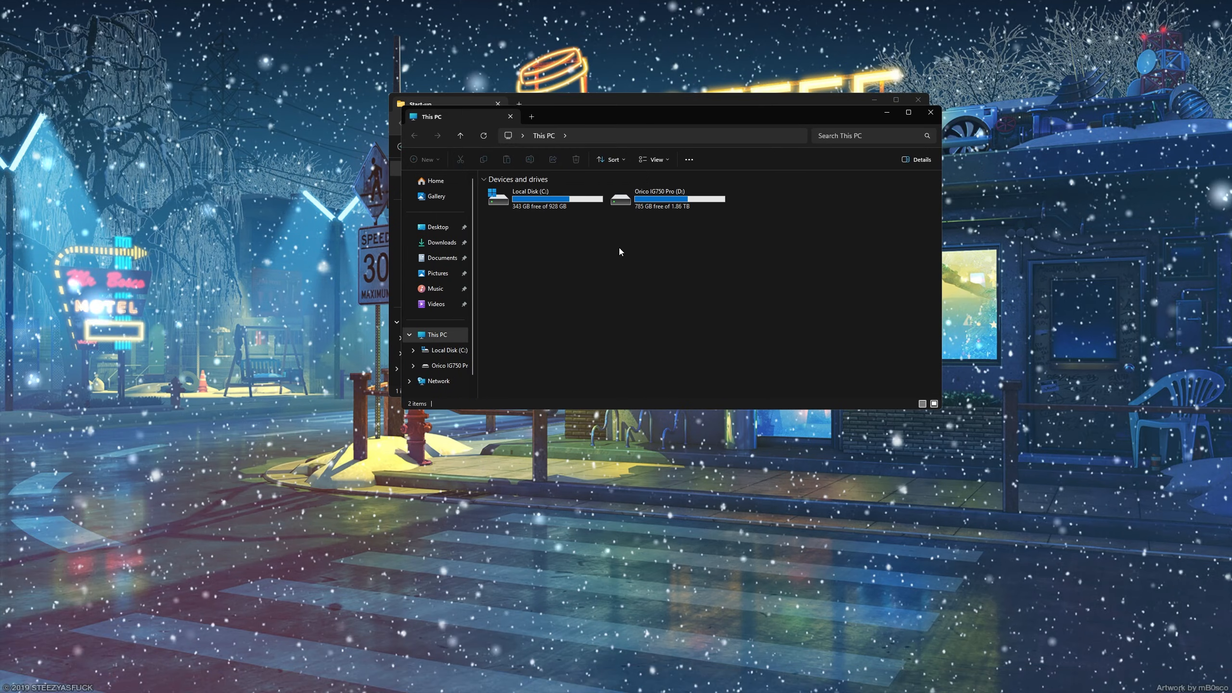
drag(624, 113, 726, 294)
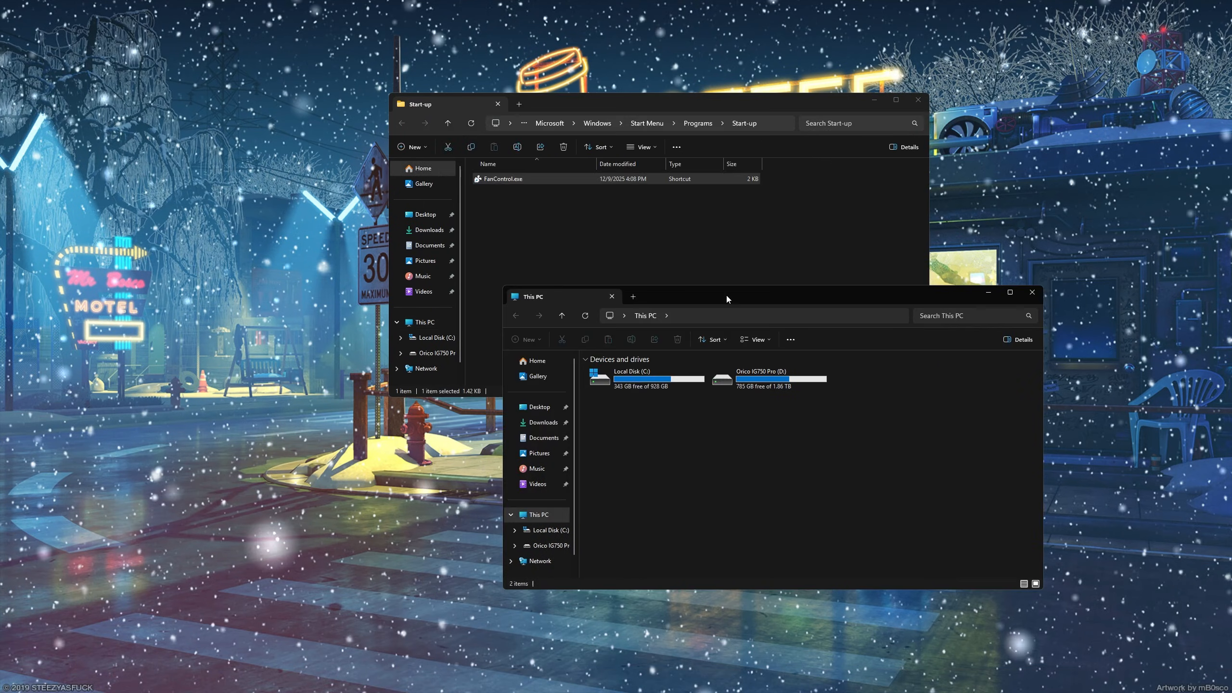
double_click(649, 390)
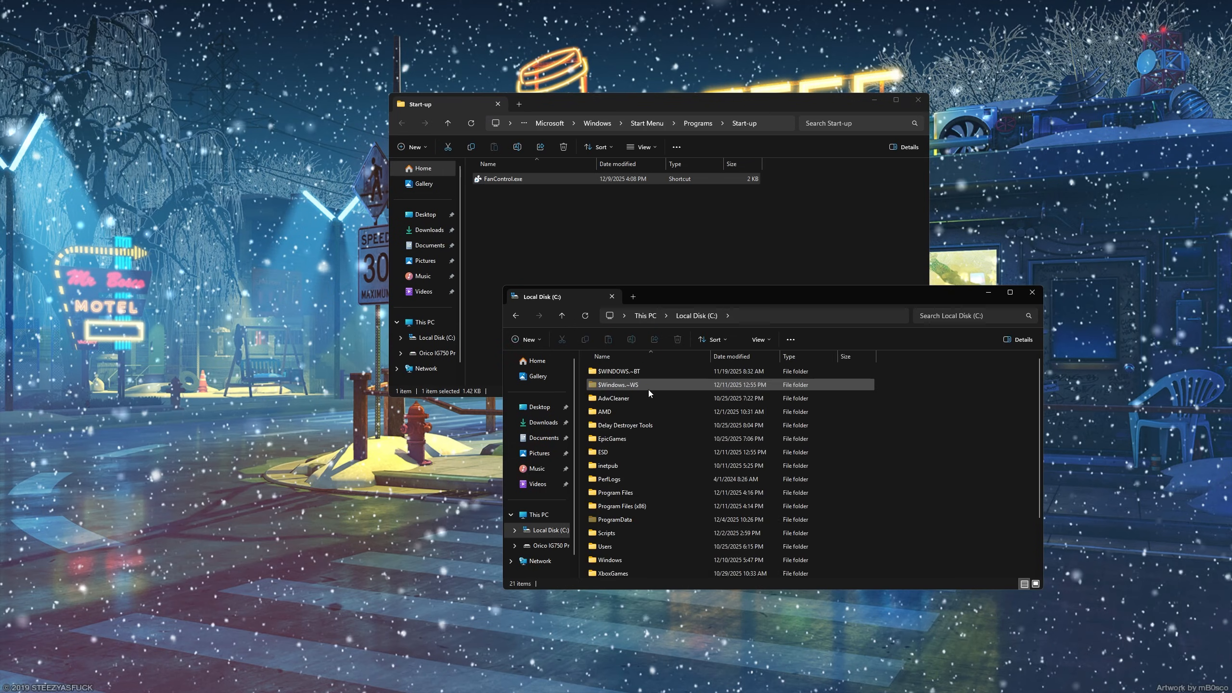
click(619, 509)
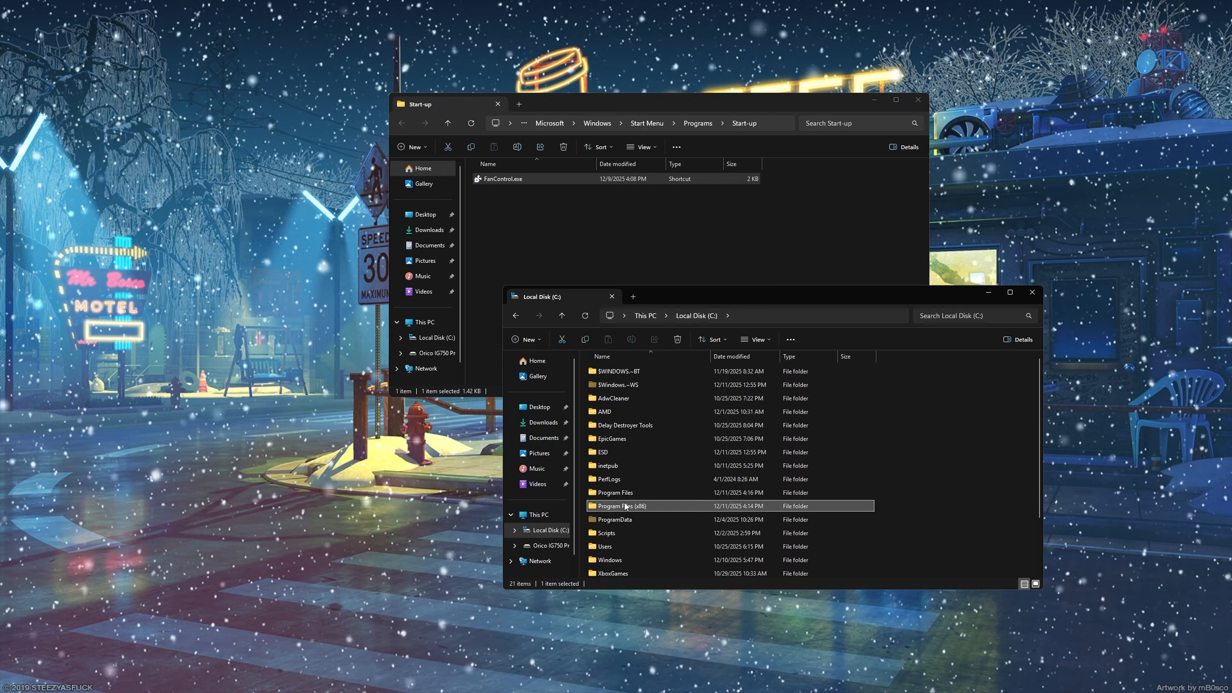
double_click(622, 508)
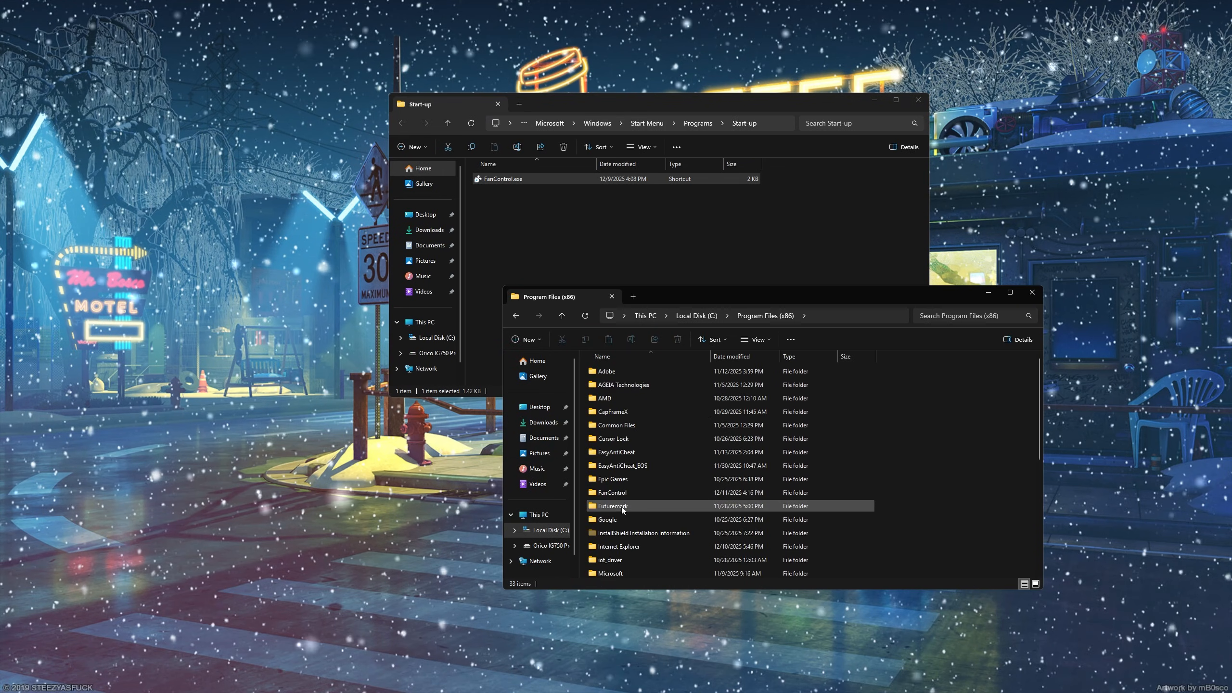
double_click(612, 505)
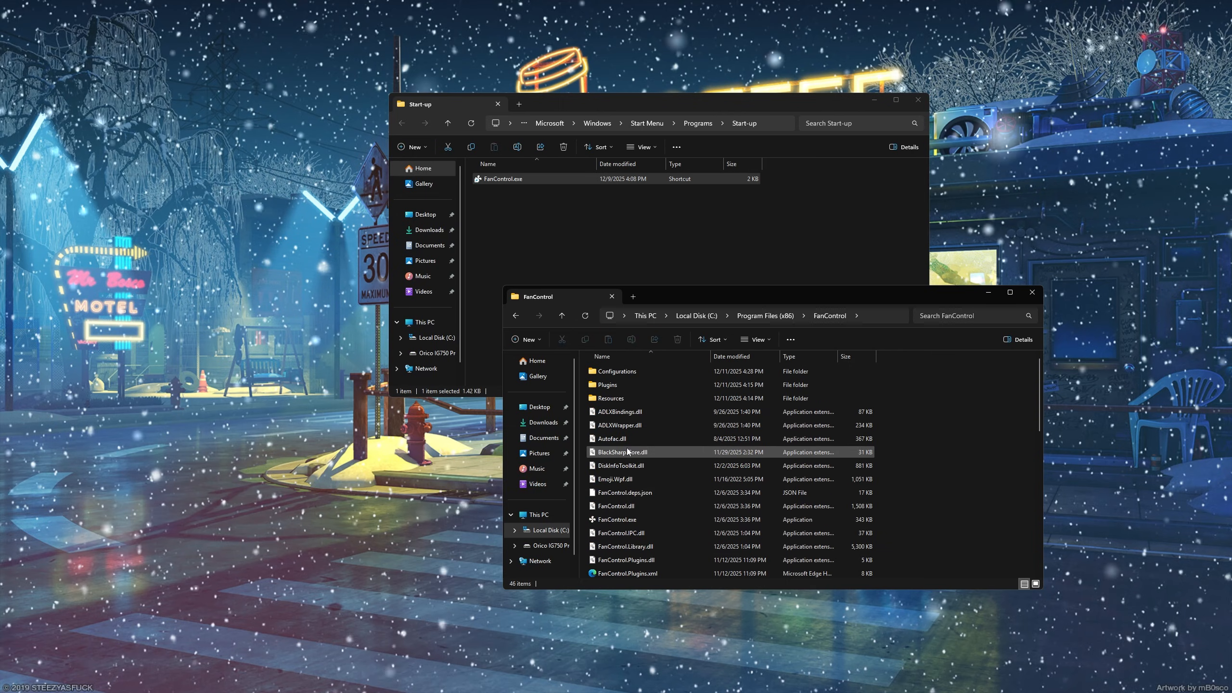
- Create a shortcut of FanControl.exe in the FanControl installation folder
scroll(615, 461, down, 2)
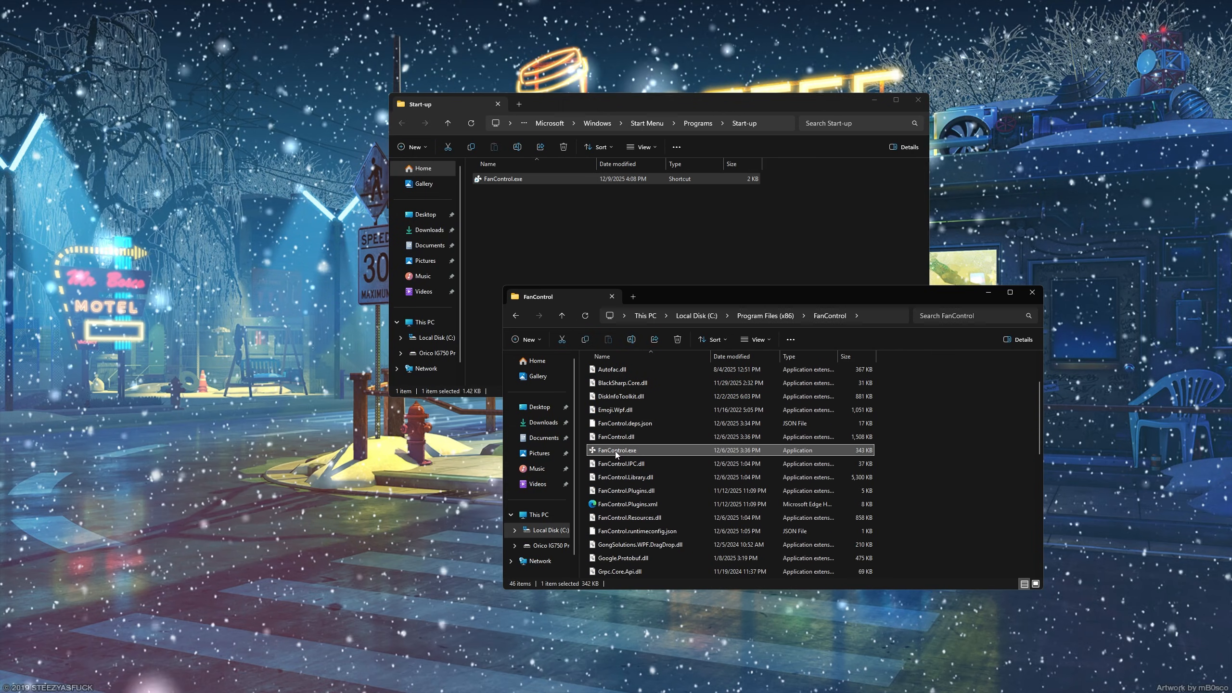
right_click(616, 451)
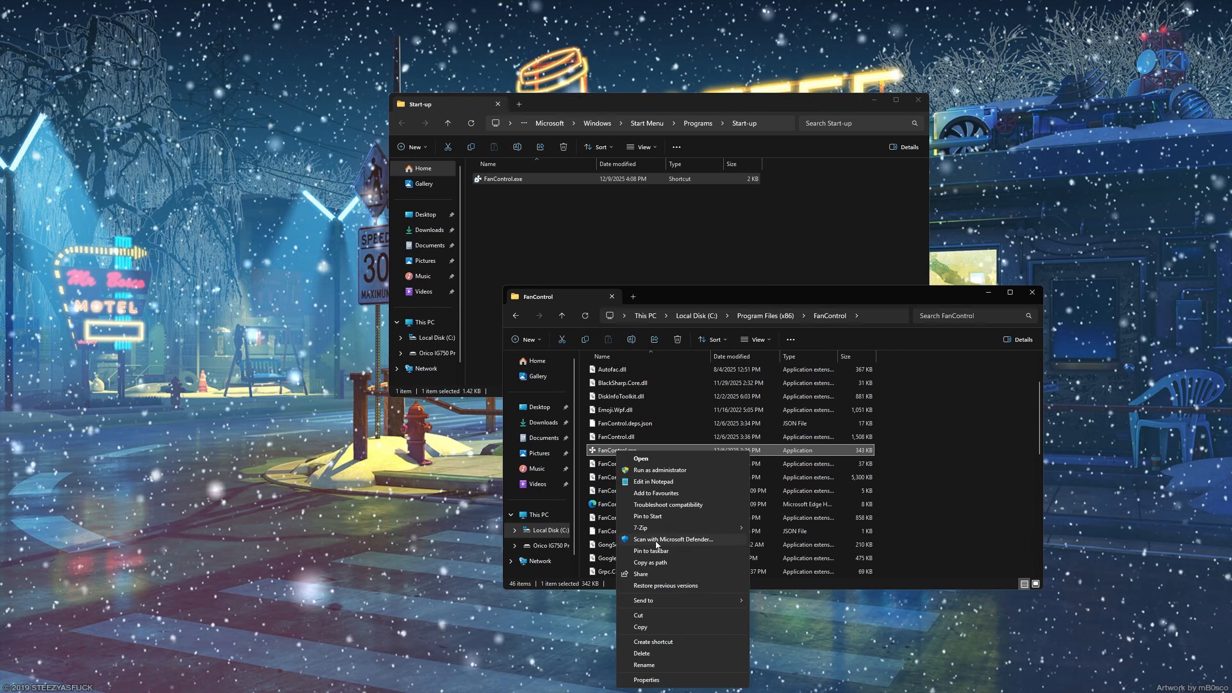
click(648, 641)
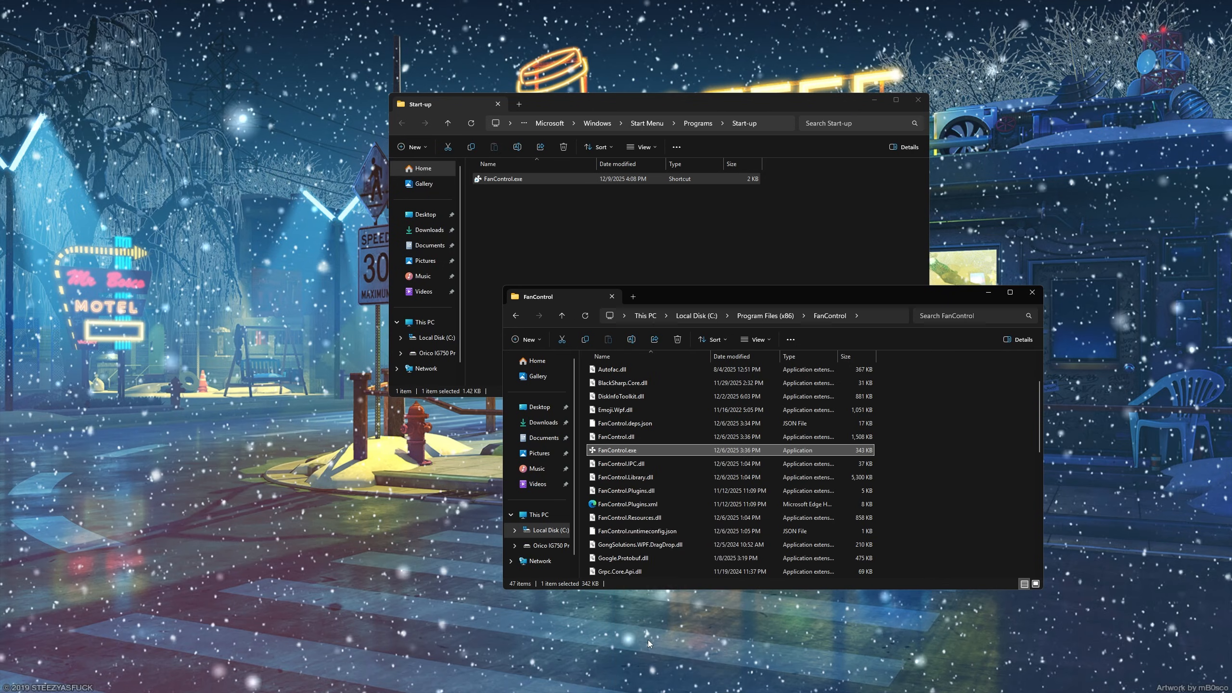
click(923, 435)
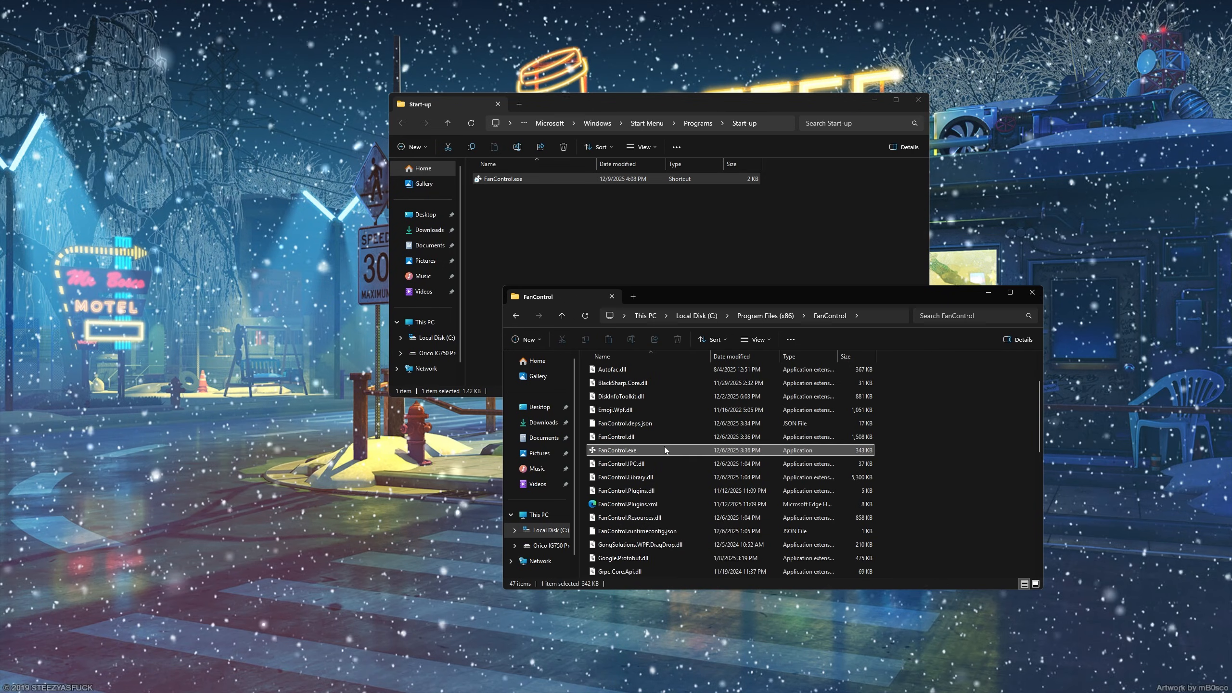
- Find the new FanControl.exe shortcut at the end of the FanControl folder's file list and copy it
click(652, 477)
scroll(643, 505, down, 9)
click(624, 574)
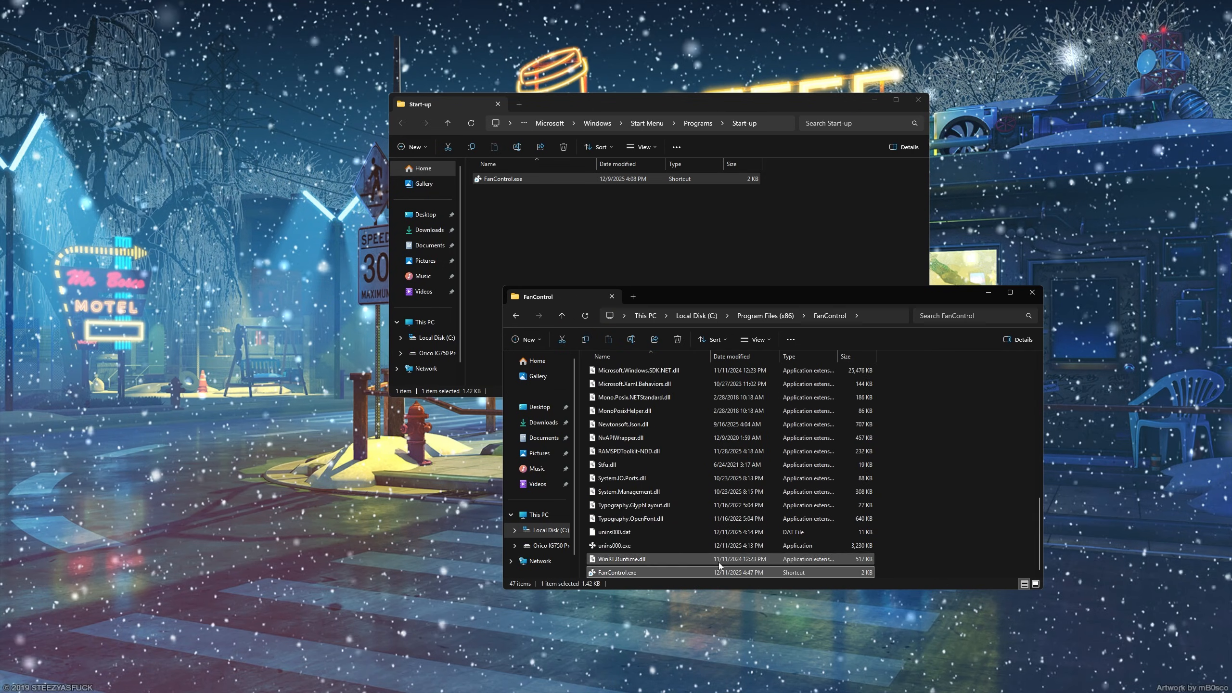
right_click(649, 573)
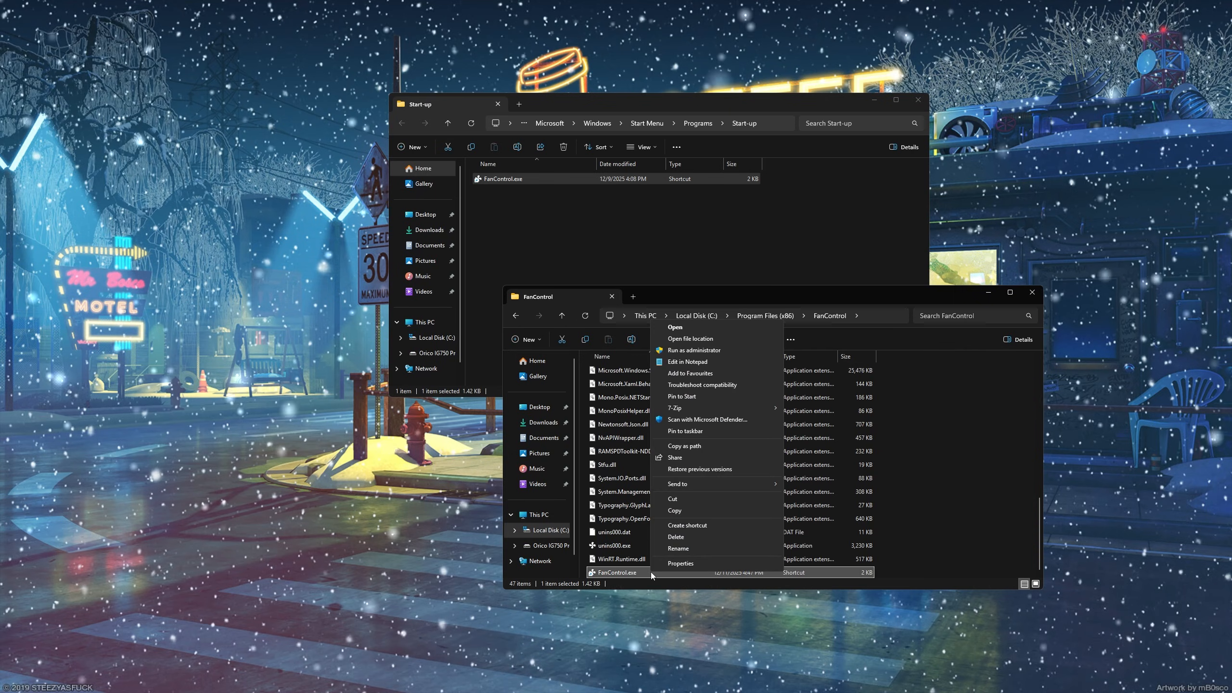
click(676, 510)
- Minimize the FanControl folder window and close the Start-up folder window
click(988, 292)
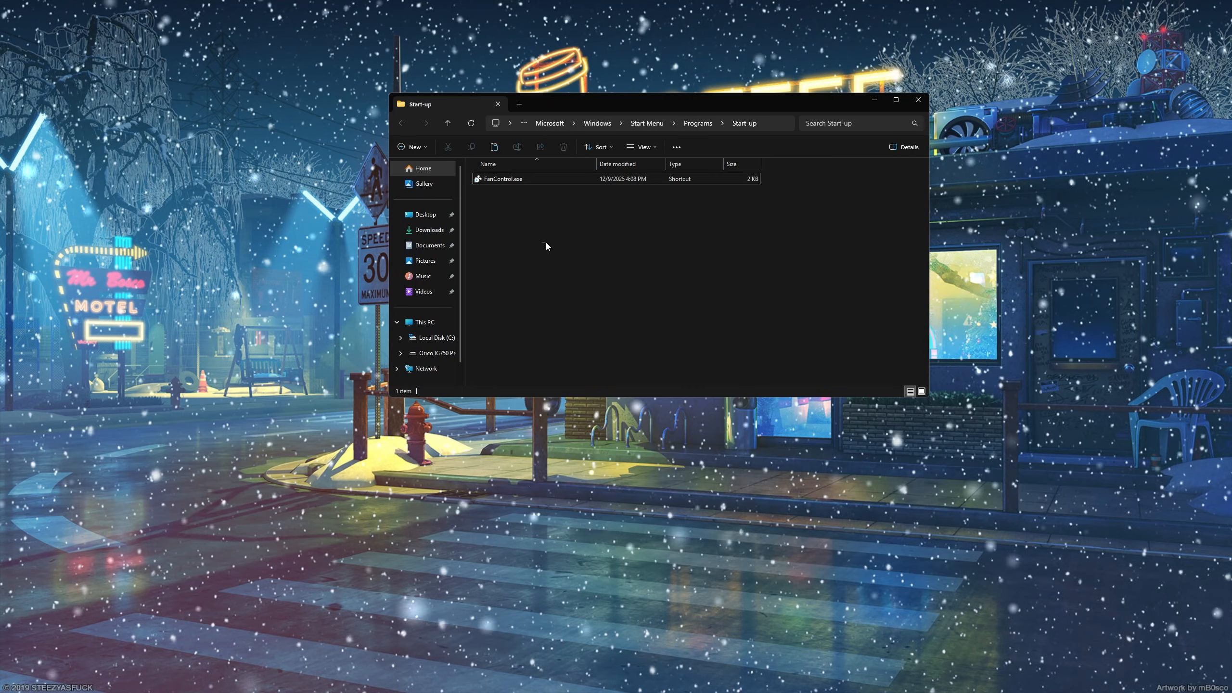
right_click(556, 231)
click(749, 235)
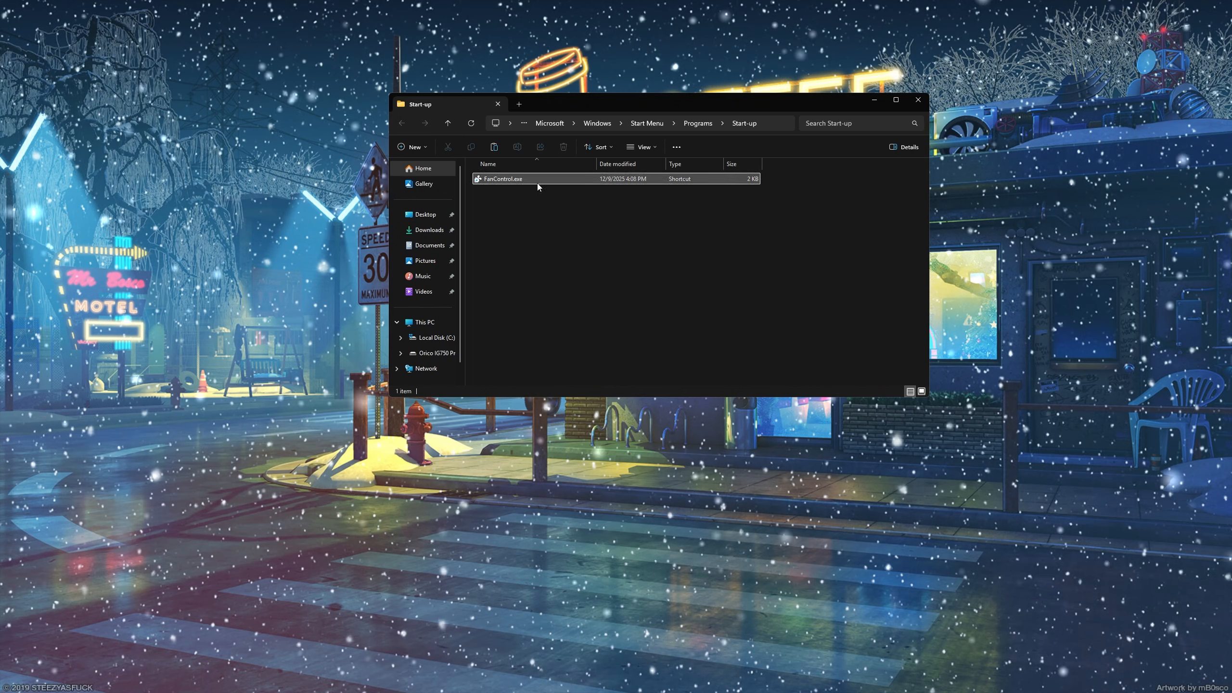
click(916, 101)
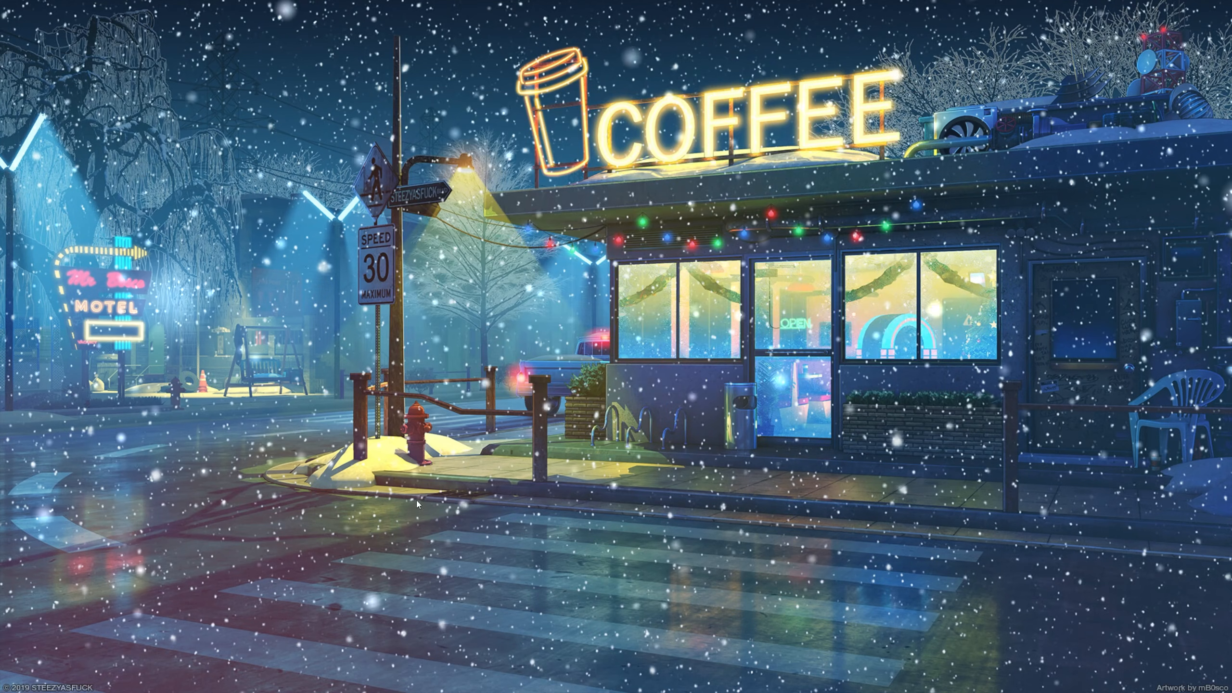
- Bring up Fan Control from the hidden system tray icons and save its configuration
mouse_move(1146, 684)
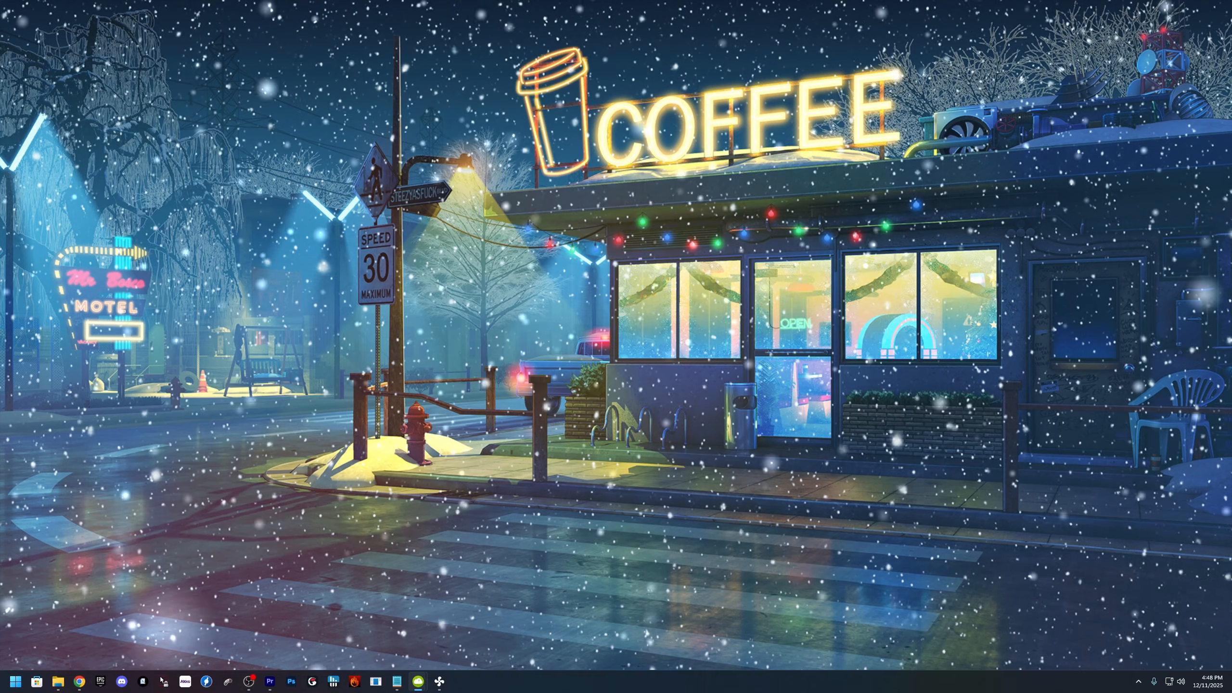
click(1138, 681)
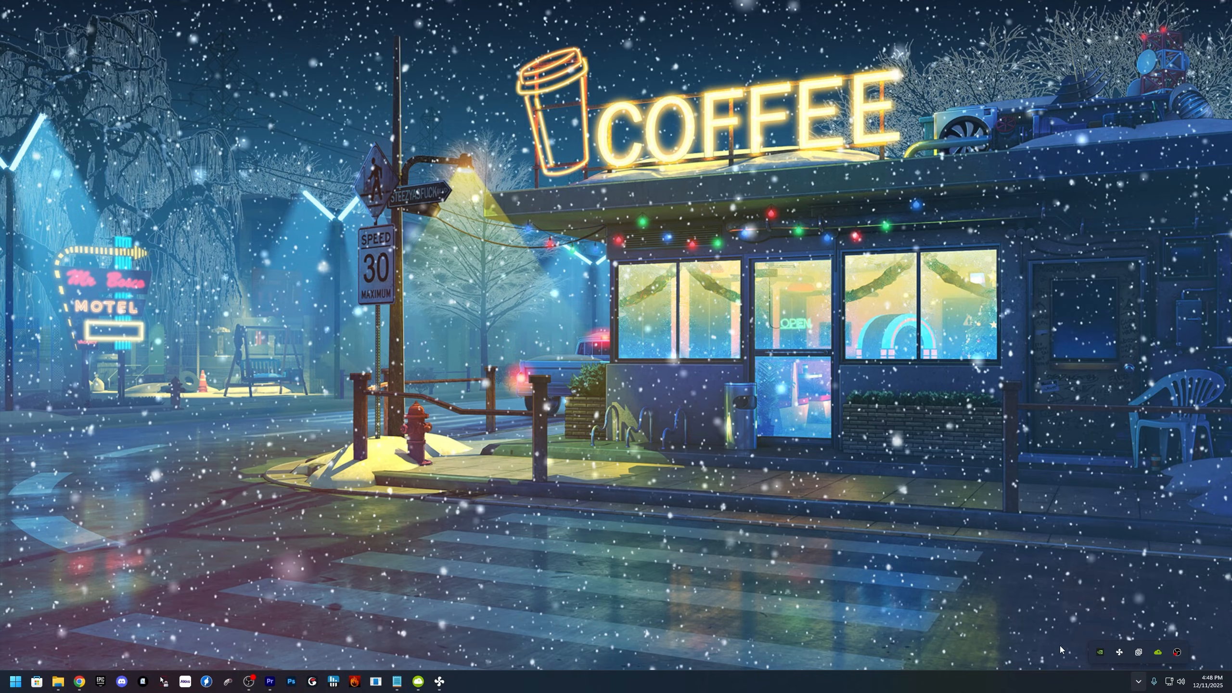
click(1118, 652)
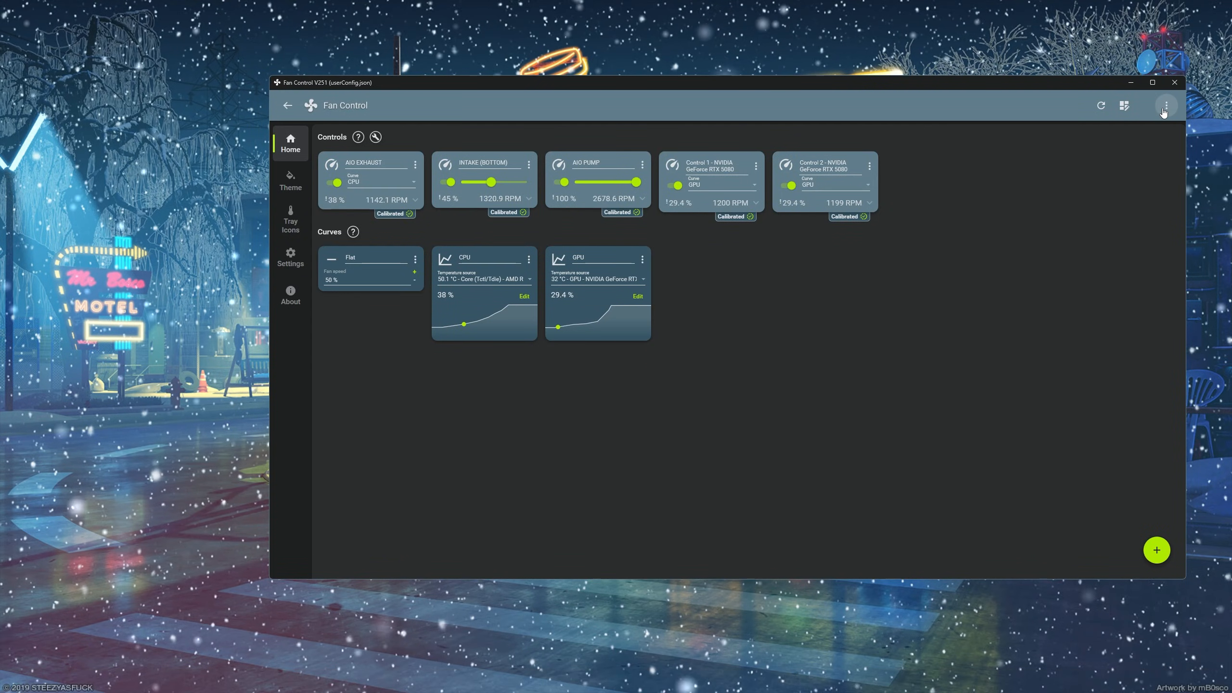
click(1167, 106)
key(ctrl+s)
- Open Fan Control's settings and examine the startup options, including the Start at user log on delay
click(291, 256)
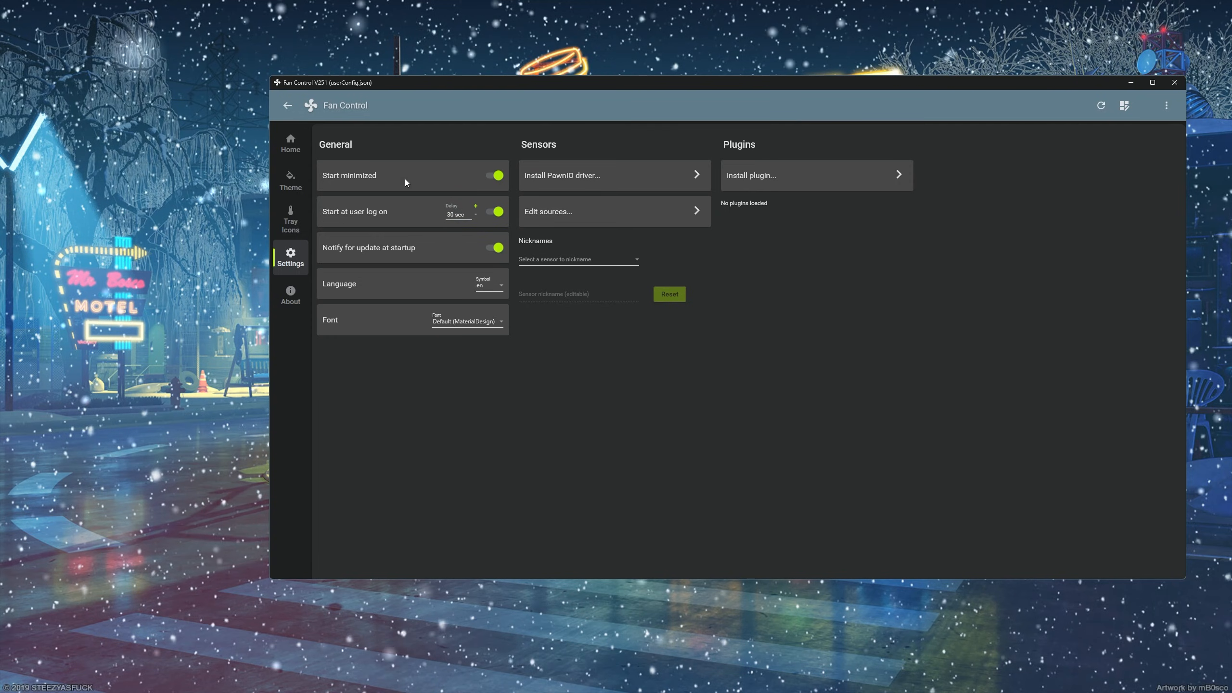
click(453, 218)
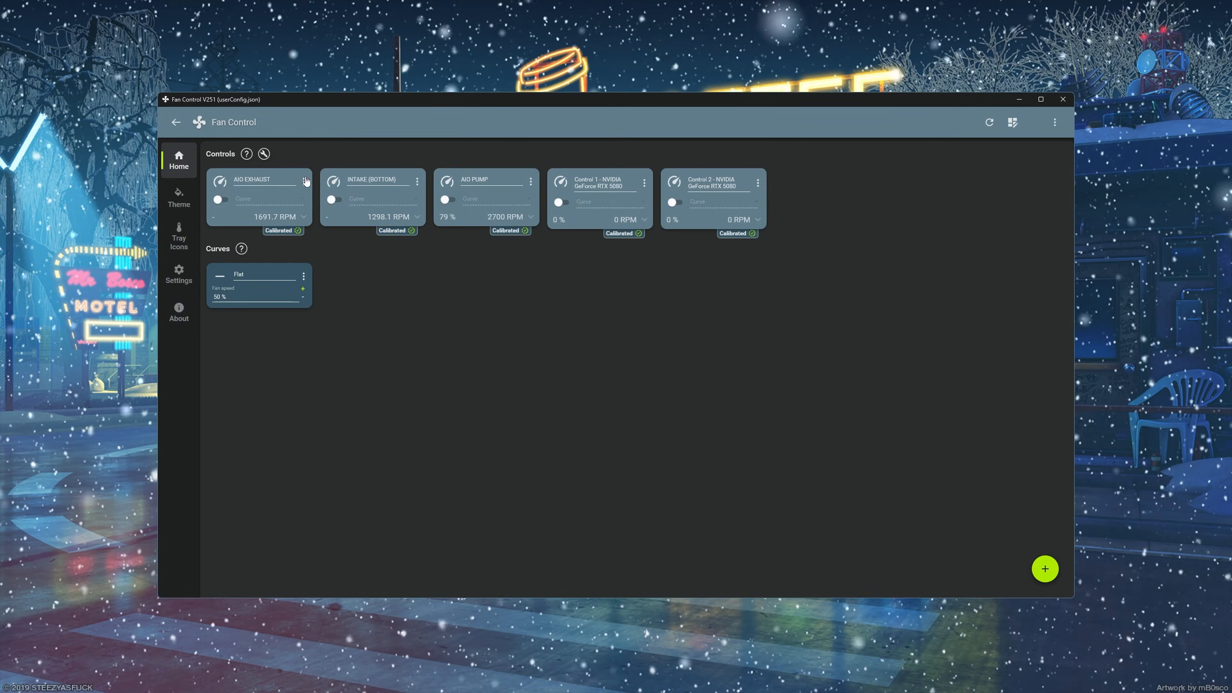
- Enable Manual control and Force apply for the AIO EXHAUST and INTAKE (BOTTOM) fan controls
click(305, 181)
click(318, 199)
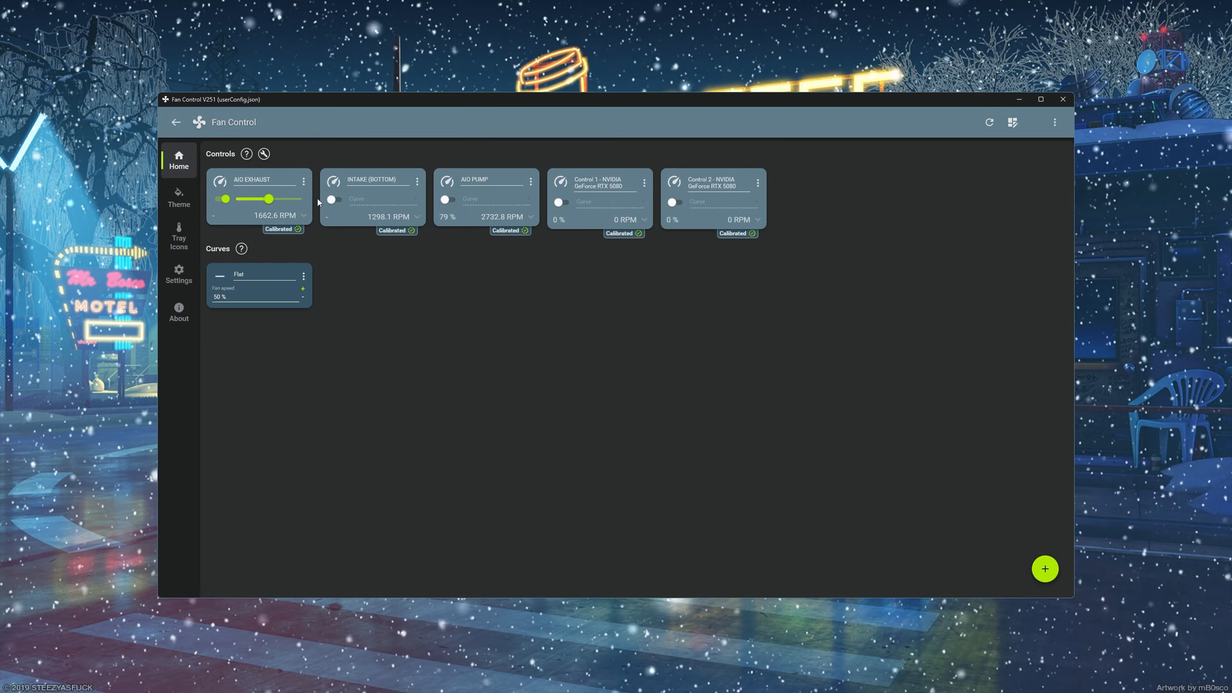
click(304, 183)
click(319, 222)
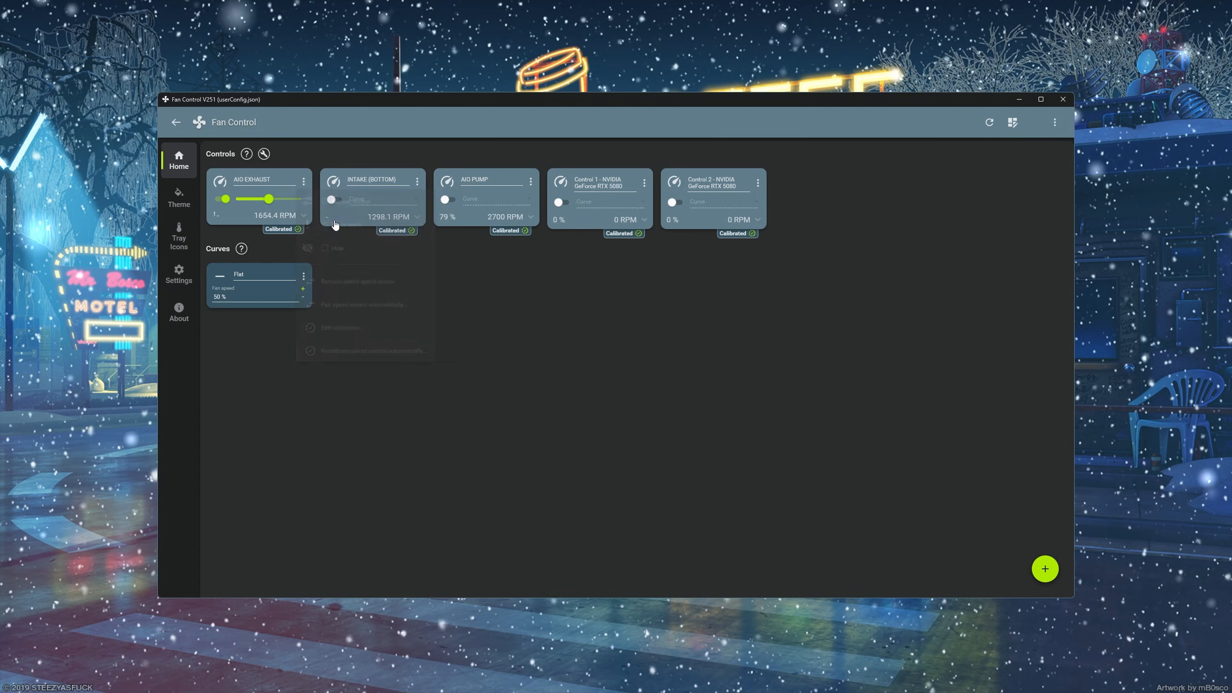
click(417, 181)
click(439, 200)
click(417, 182)
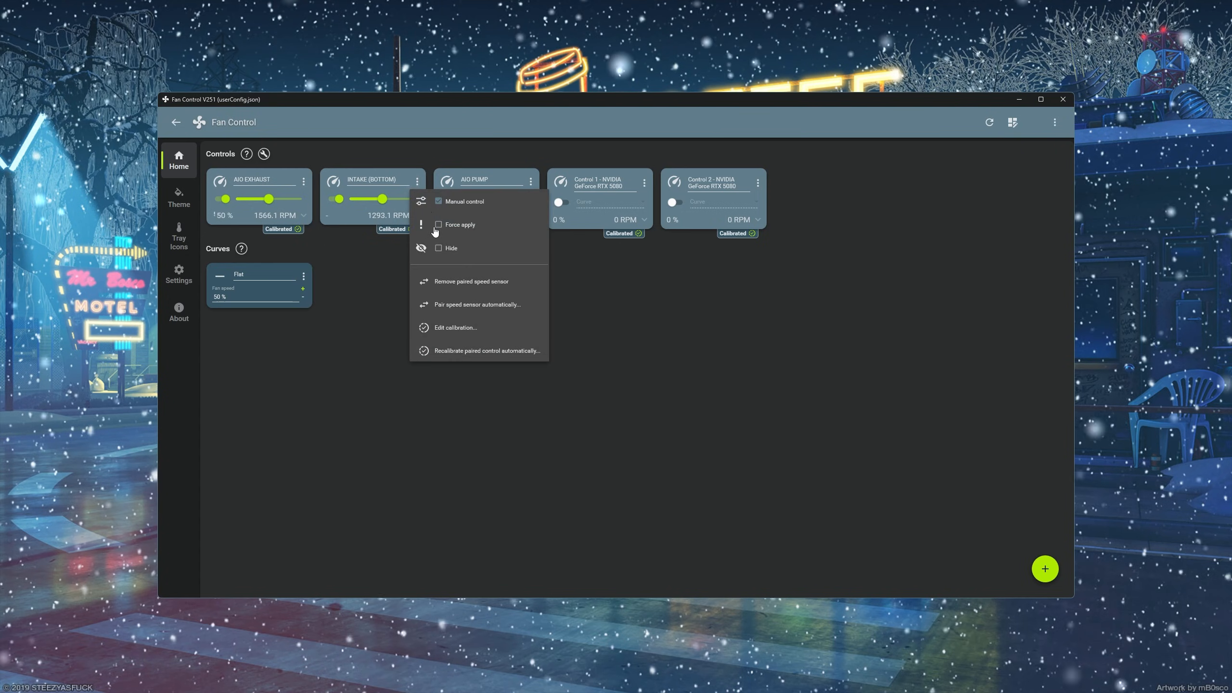
click(436, 225)
- Enable Manual control and Force apply for AIO PUMP and both NVIDIA GeForce RTX 5080 controls
click(531, 182)
click(552, 200)
click(643, 183)
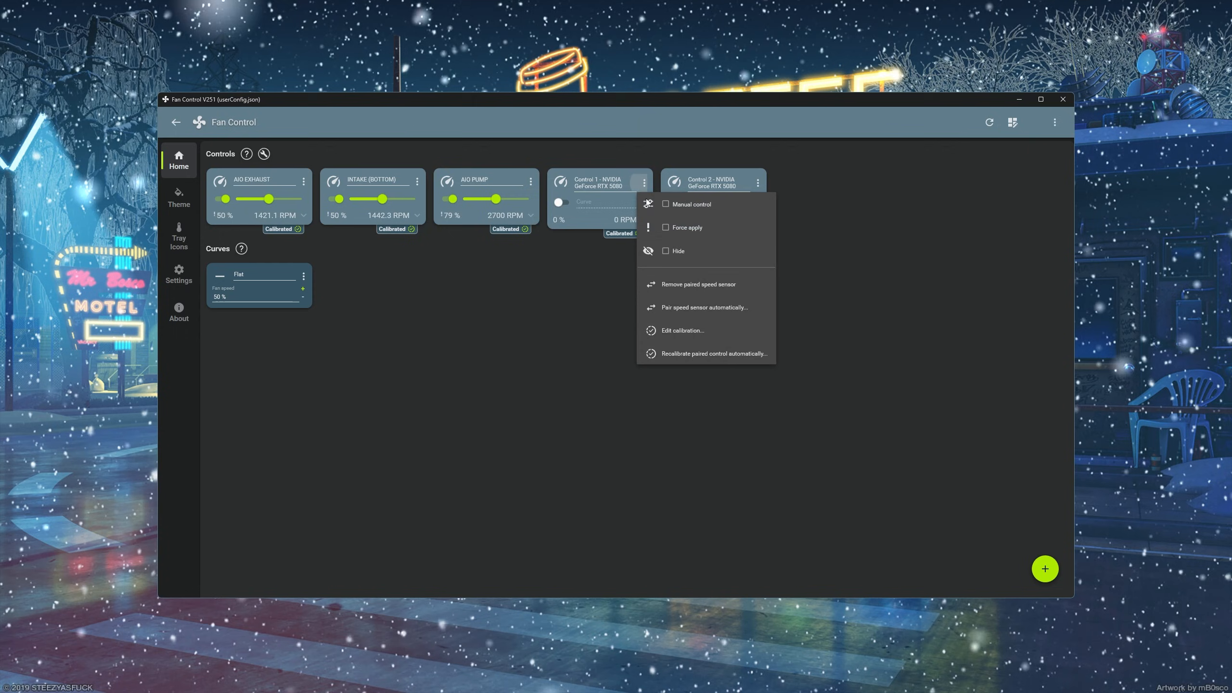
click(650, 204)
click(644, 183)
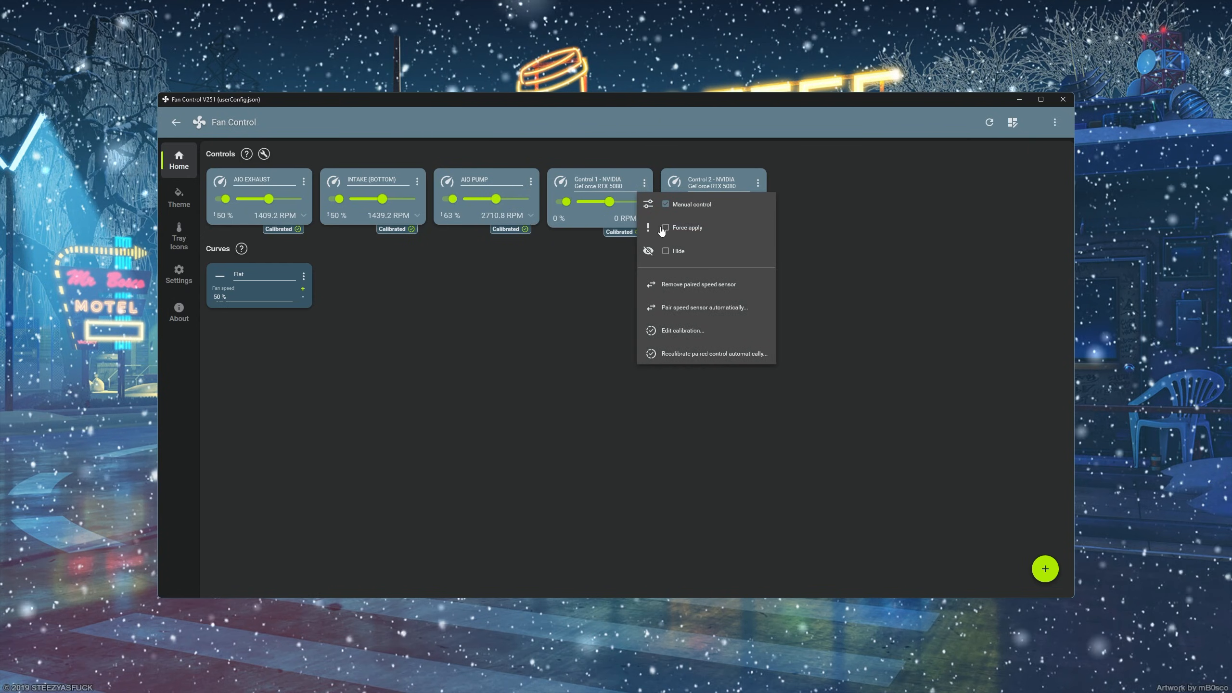
click(666, 227)
click(758, 183)
click(779, 205)
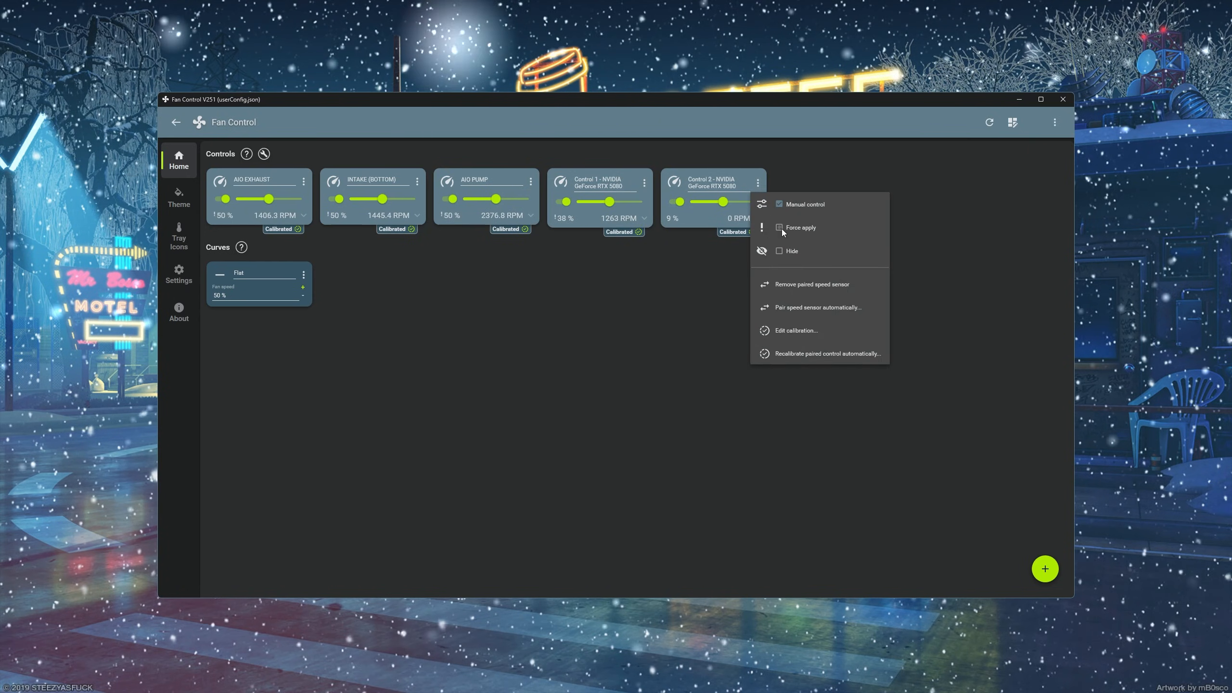
click(779, 228)
- Set manual speeds of 100% for AIO PUMP, 41% for AIO EXHAUST and 32% for INTAKE (BOTTOM), and lower both NVIDIA fan speeds
mouse_move(1140, 685)
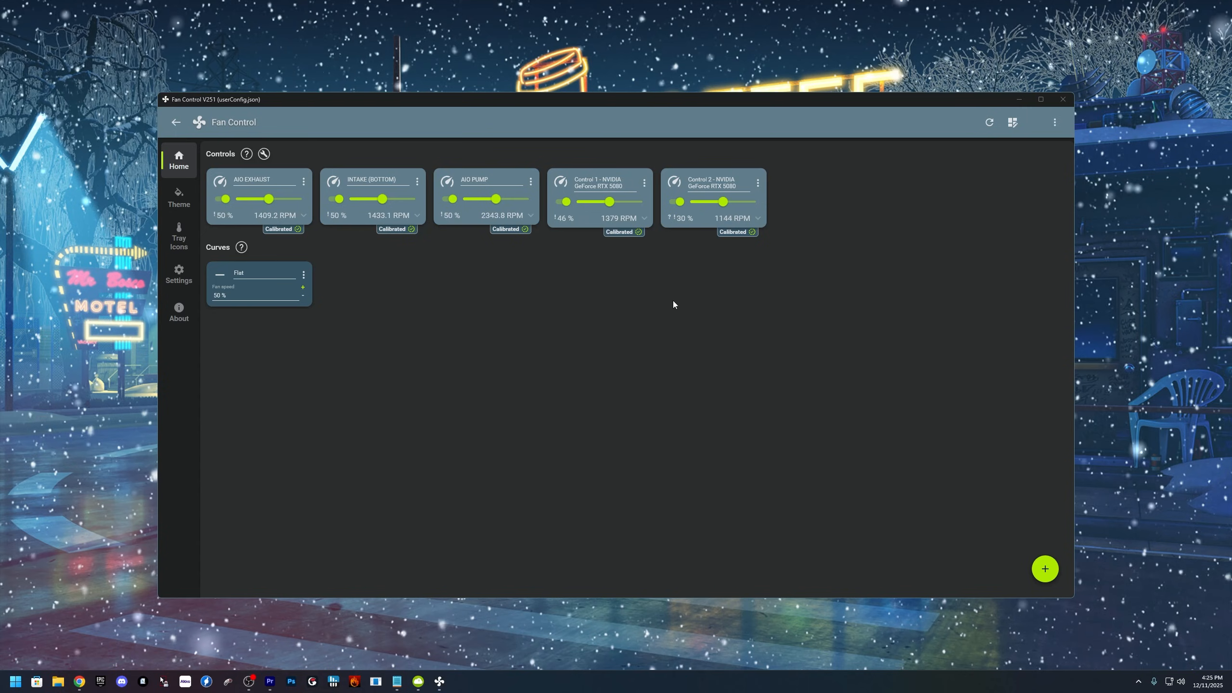
drag(501, 199, 503, 199)
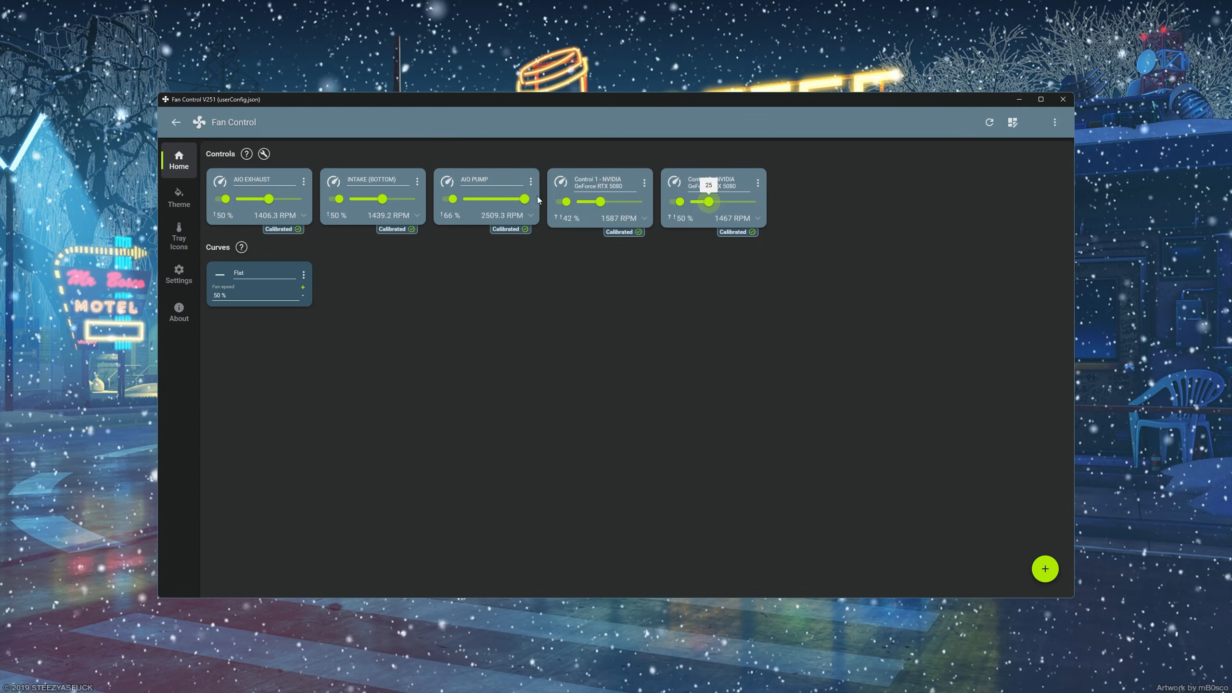
drag(268, 198, 263, 198)
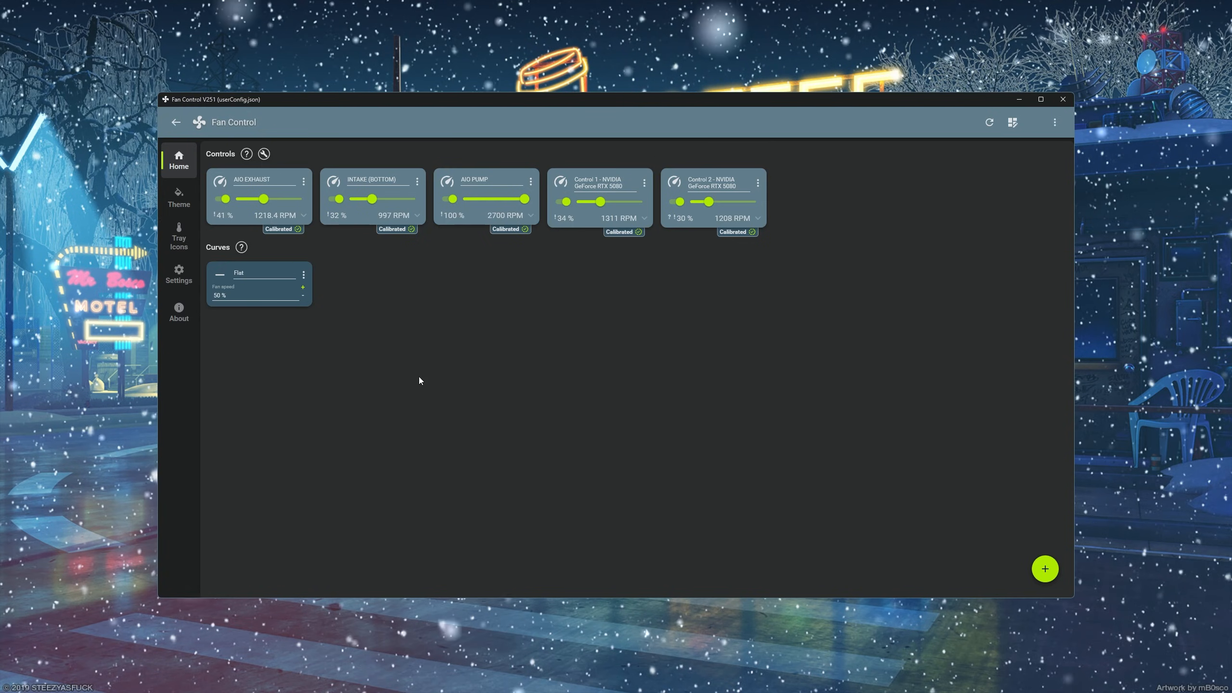
- Add a Graph fan curve and name it CPU
click(1045, 570)
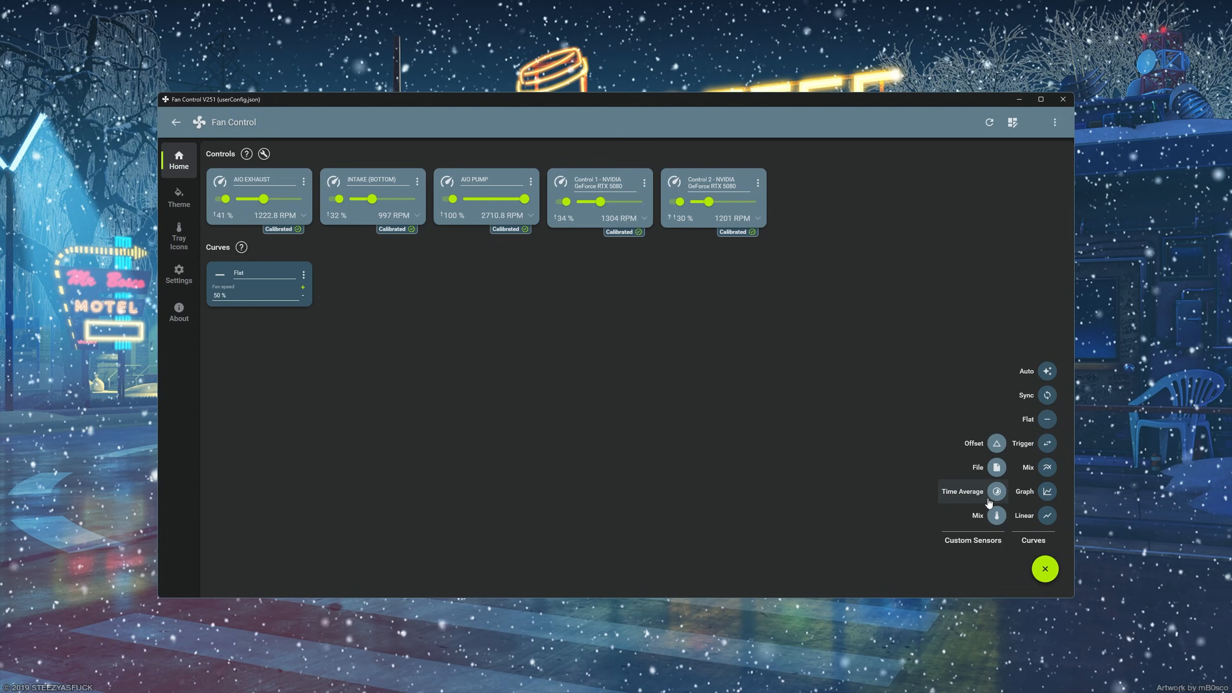
click(1047, 492)
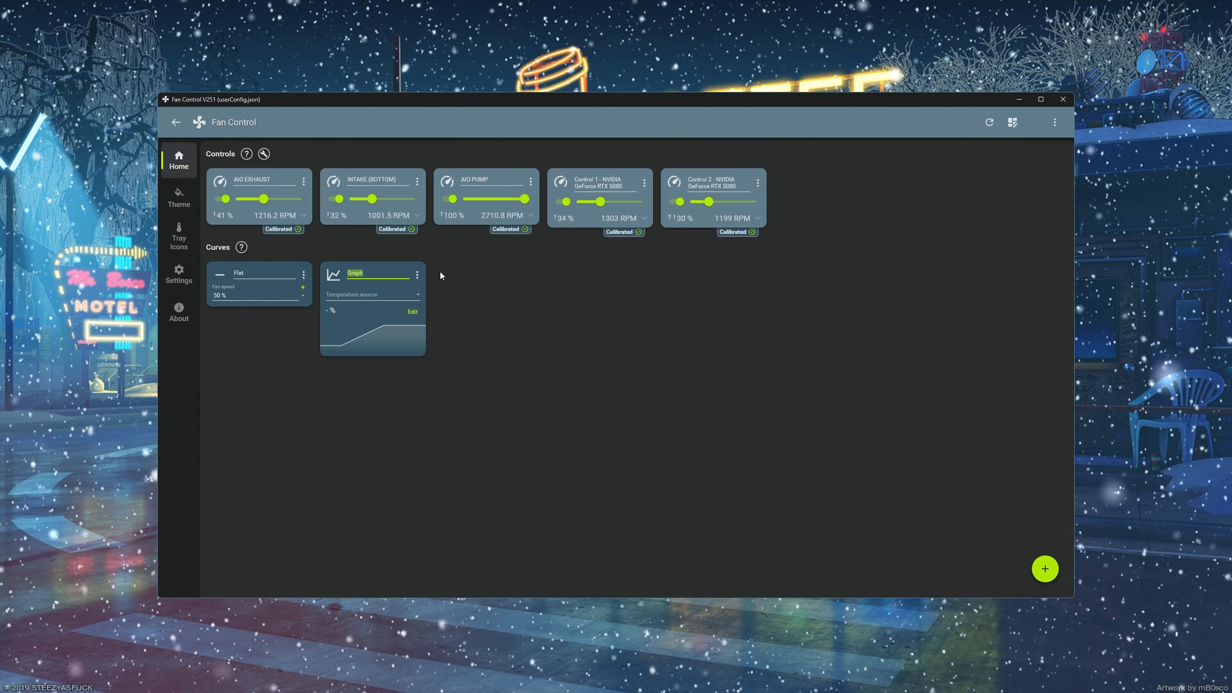
text(AIO)
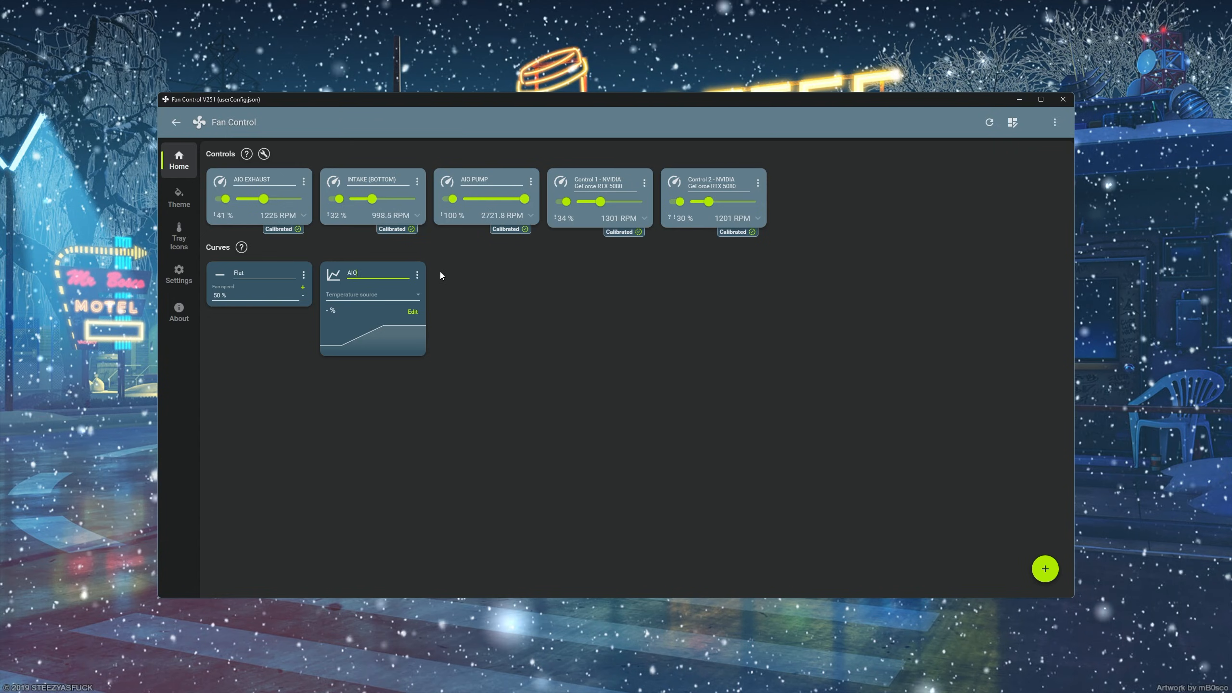
drag(368, 273, 334, 274)
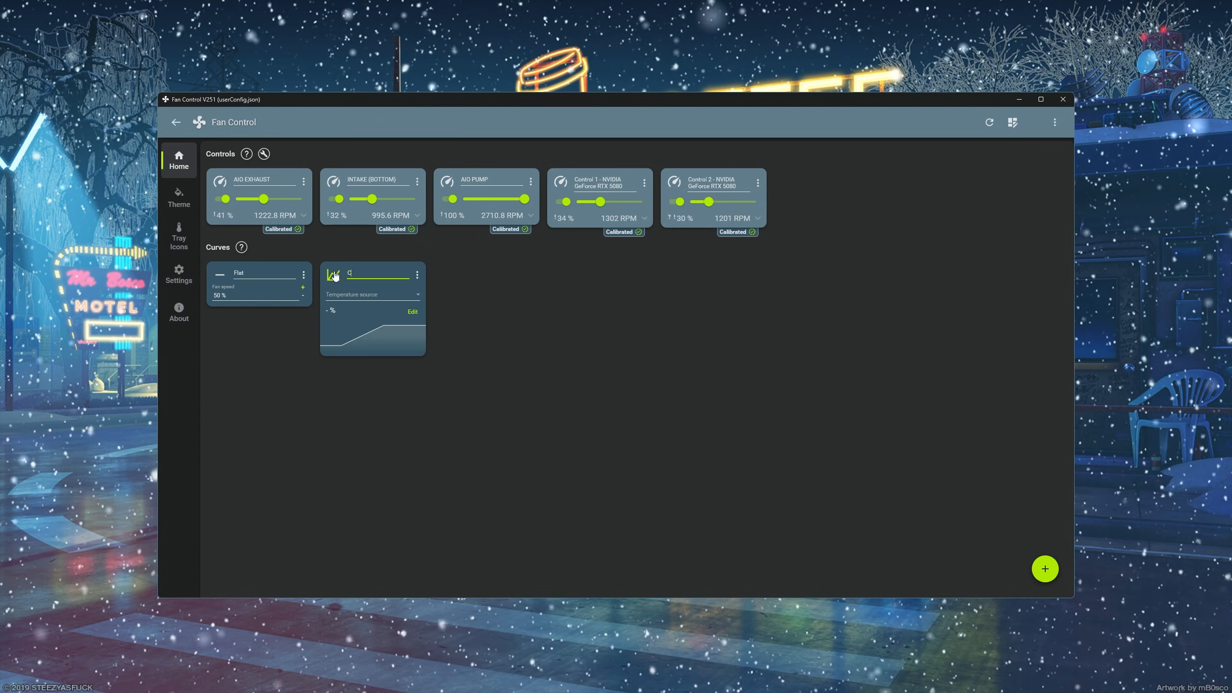
text(CPU)
click(249, 337)
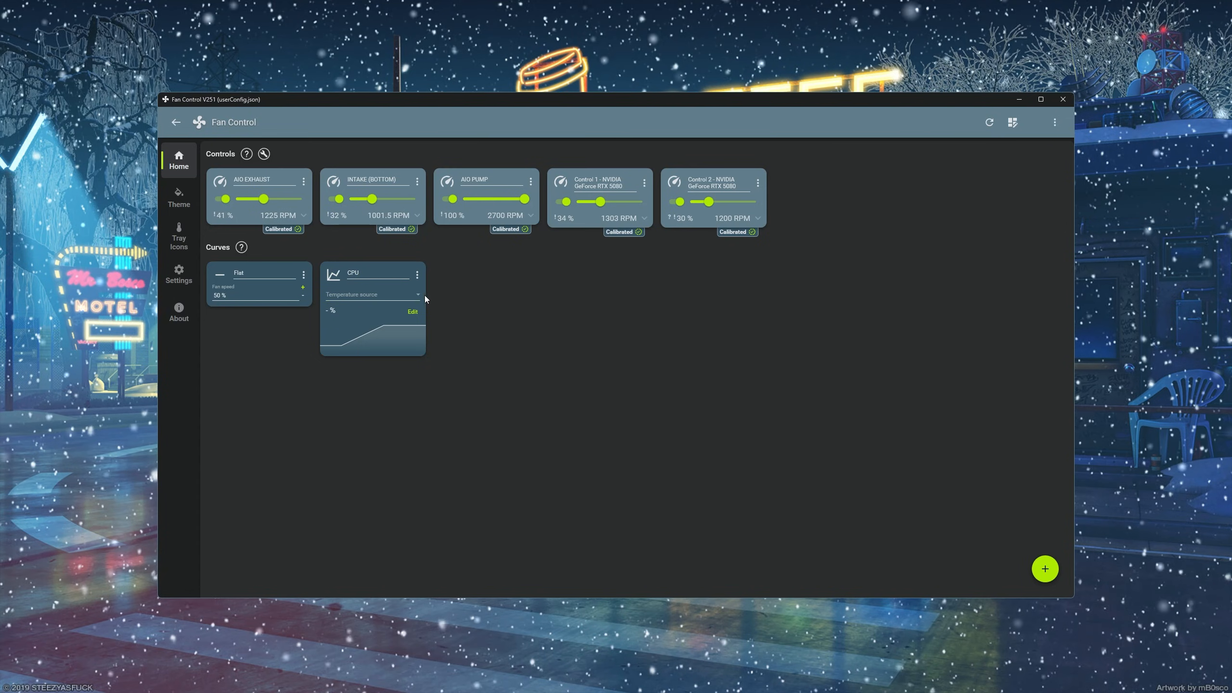
- Set the CPU curve's temperature source to Core (Tctl/Tdie) - AMD Ryzen 7 9800X3D and open its graph for editing
click(411, 295)
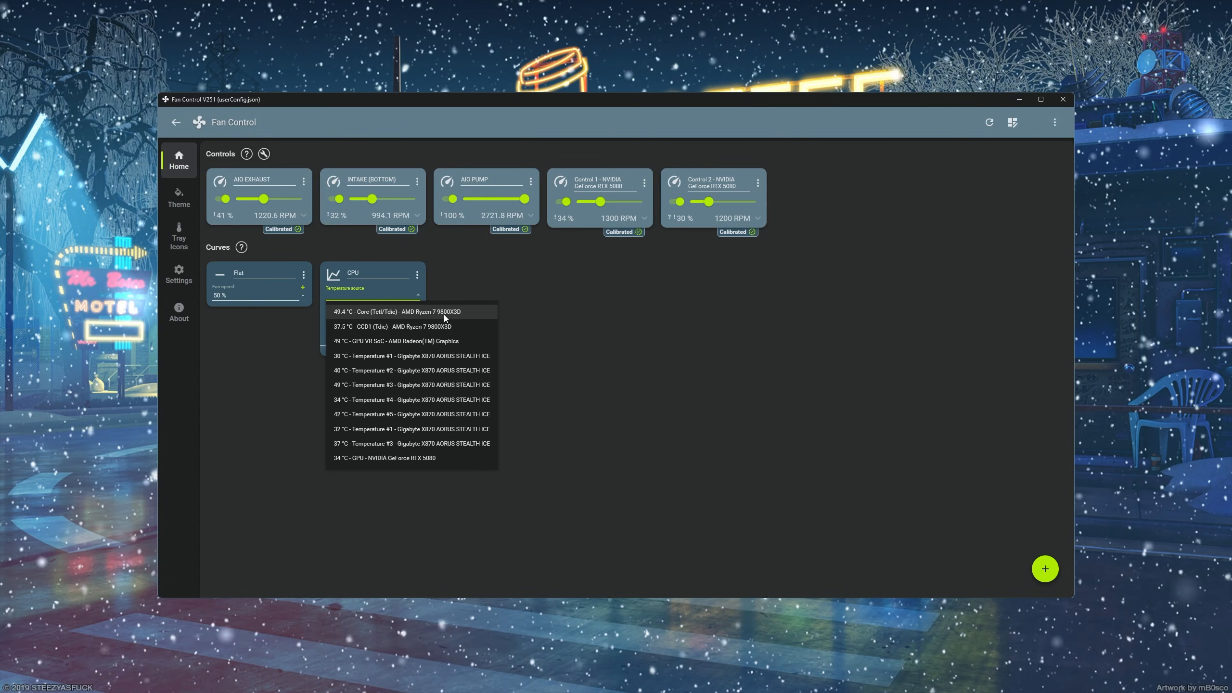
click(366, 313)
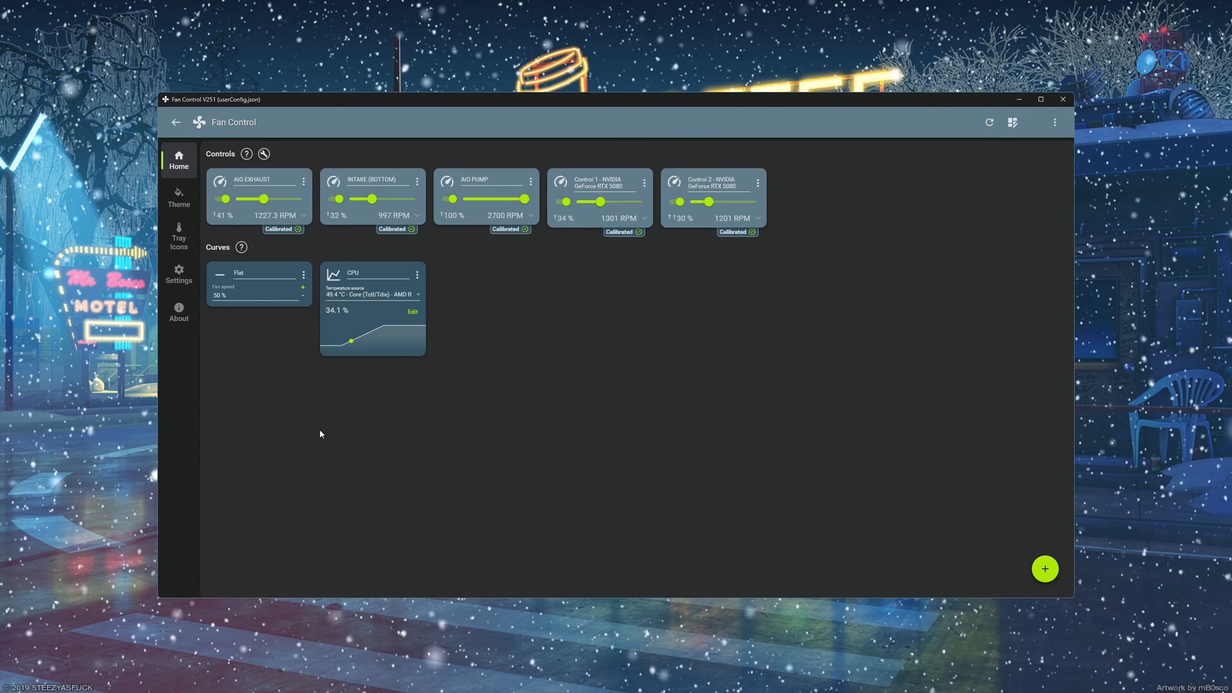
click(416, 316)
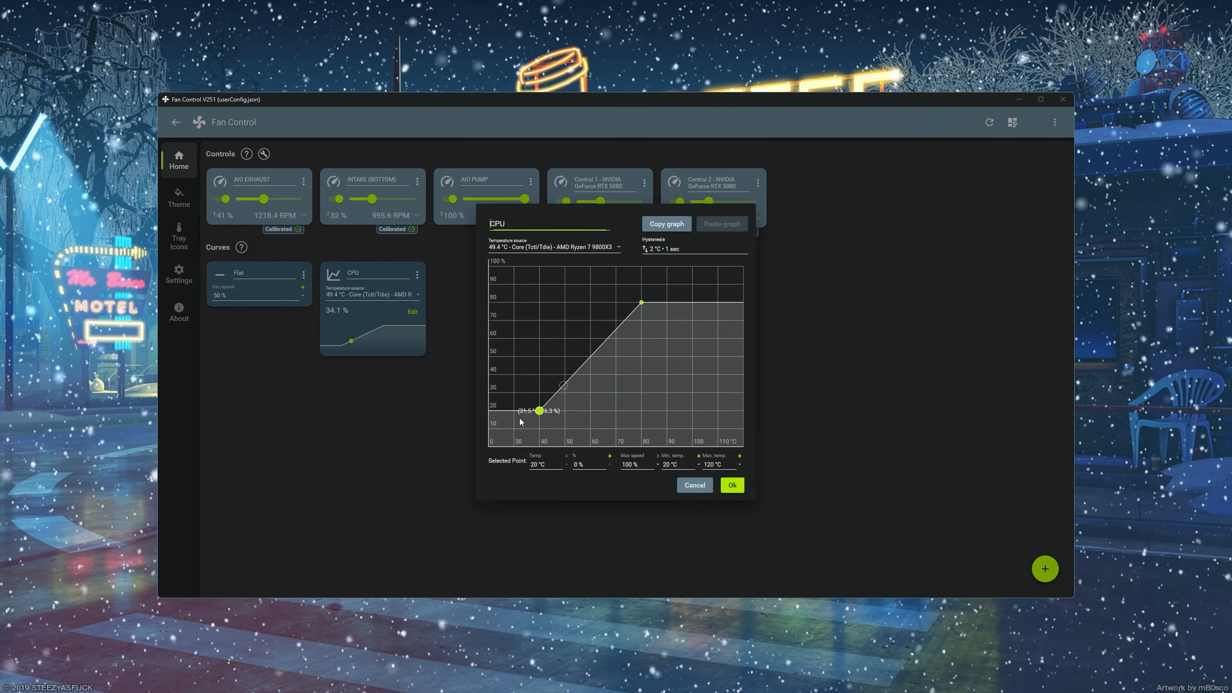
- Shape the CPU curve's lower part with points at about 30 °C/29%, 40 °C/34%, 50 °C/38% and 60 °C/51%
drag(539, 411, 544, 383)
click(539, 377)
click(569, 364)
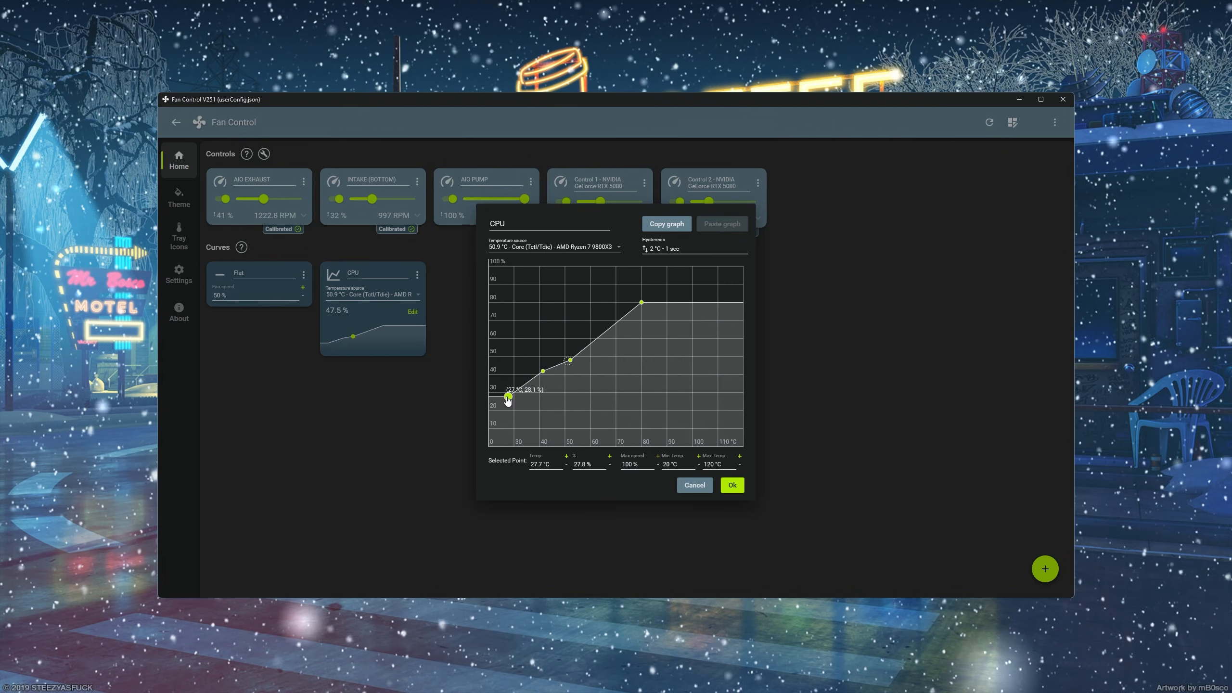
drag(507, 396, 541, 370)
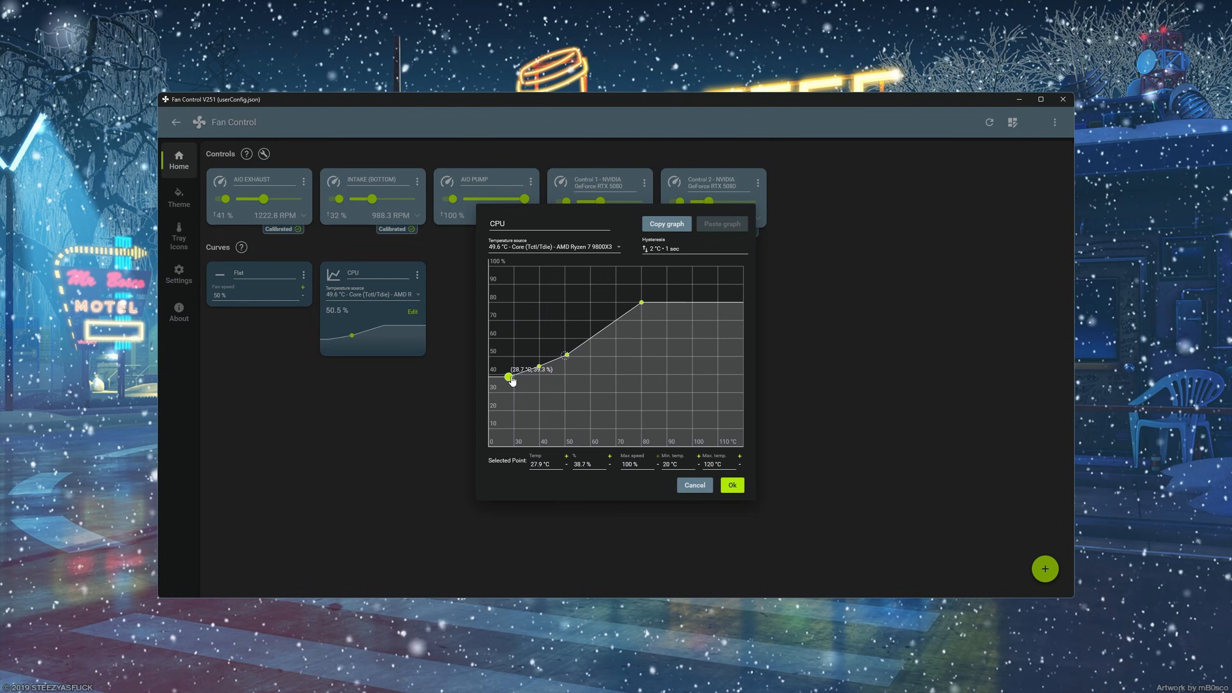
mouse_move(508, 381)
mouse_down()
mouse_move(511, 363)
mouse_move(567, 355)
mouse_move(565, 378)
mouse_move(539, 358)
mouse_move(544, 389)
mouse_move(514, 396)
mouse_up()
click(591, 354)
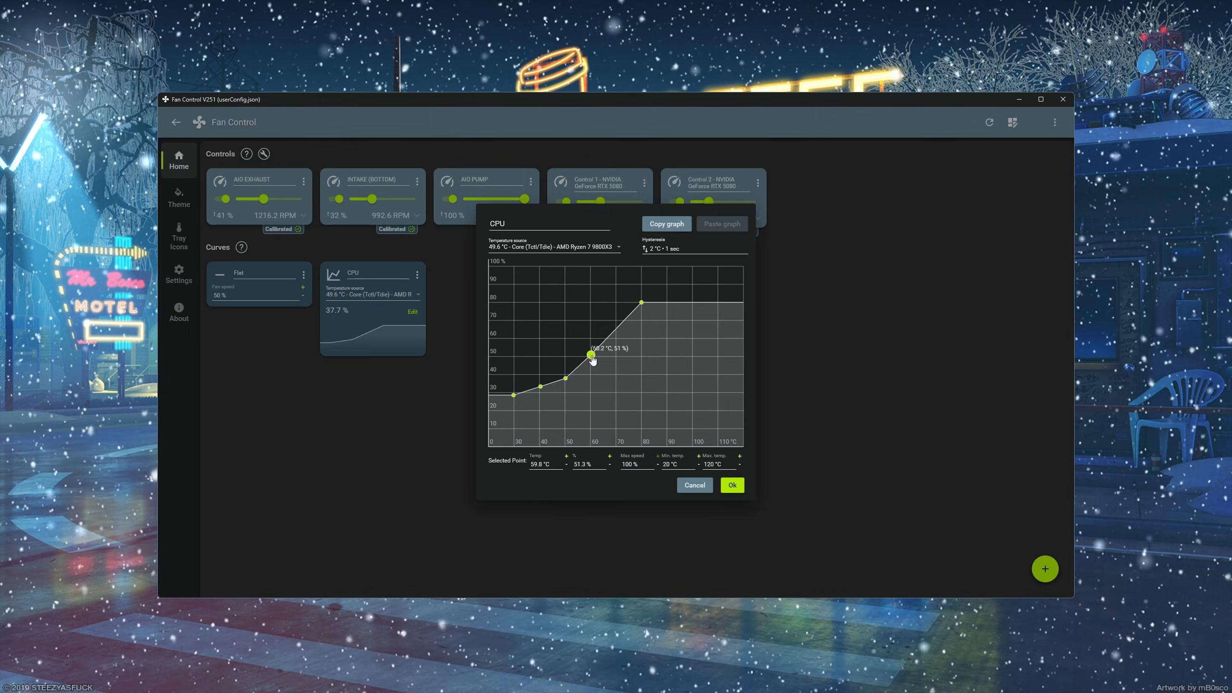
- Reshape the CPU curve's upper part with points at about 63 °C/47%, 74 °C/59%, 80 °C/71%, 81 °C/82% and 86 °C/93%
drag(591, 356, 626, 340)
drag(634, 321, 656, 281)
click(641, 300)
click(662, 298)
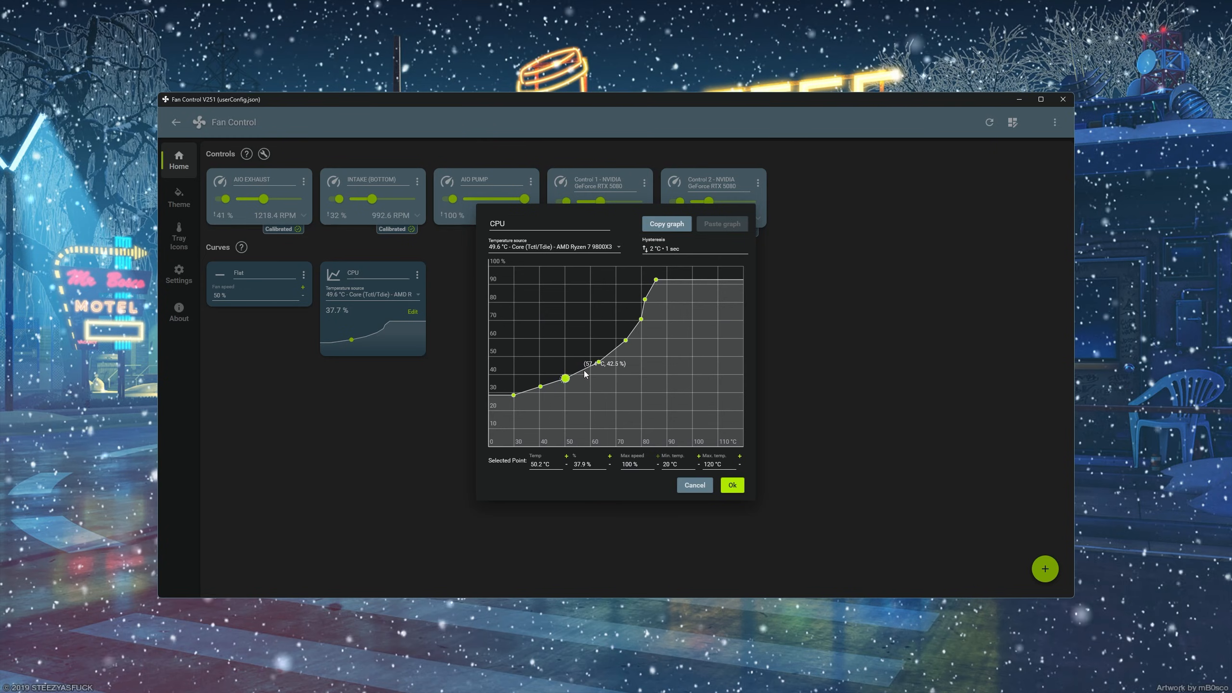
click(599, 362)
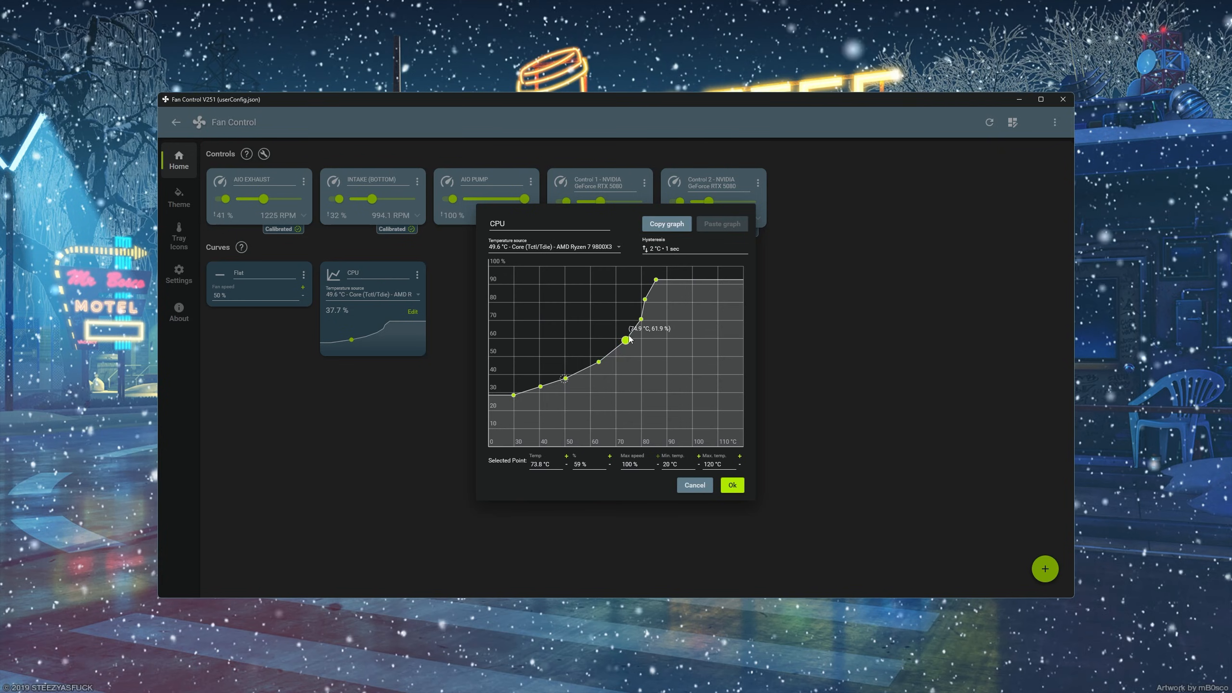
- Move the CPU curve's top point to about 92 °C/95% and the 81 °C point to about 86 °C/79%, and accept the graph
click(657, 280)
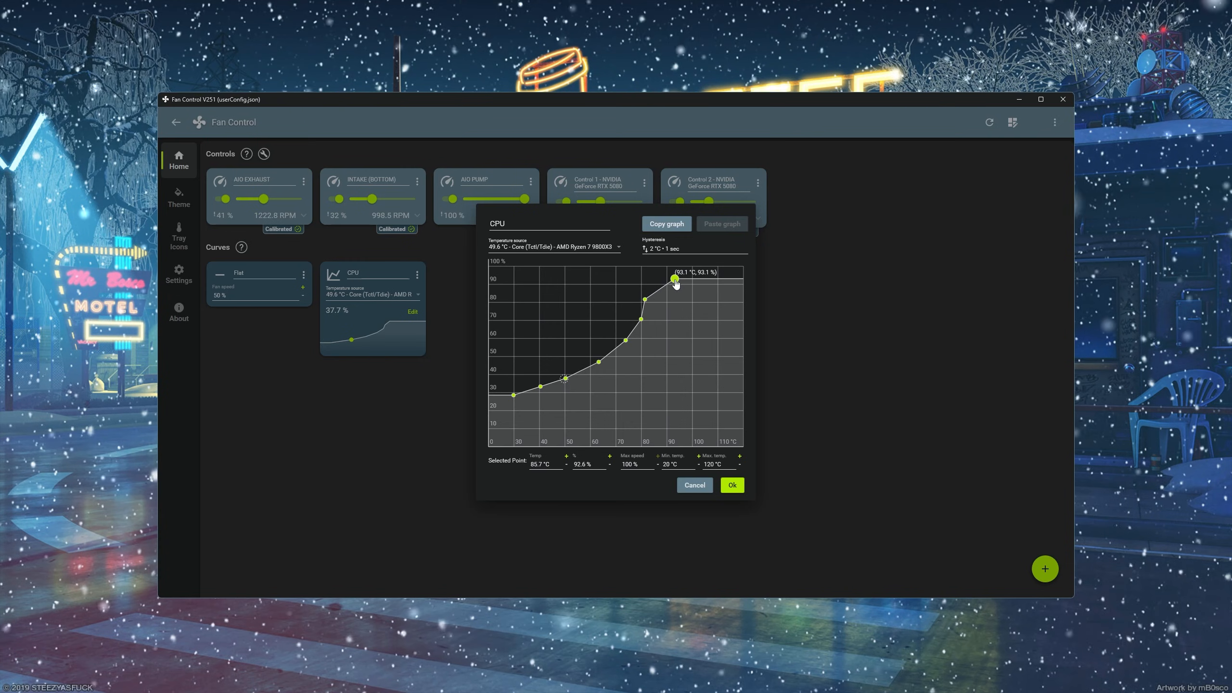
drag(674, 278, 673, 275)
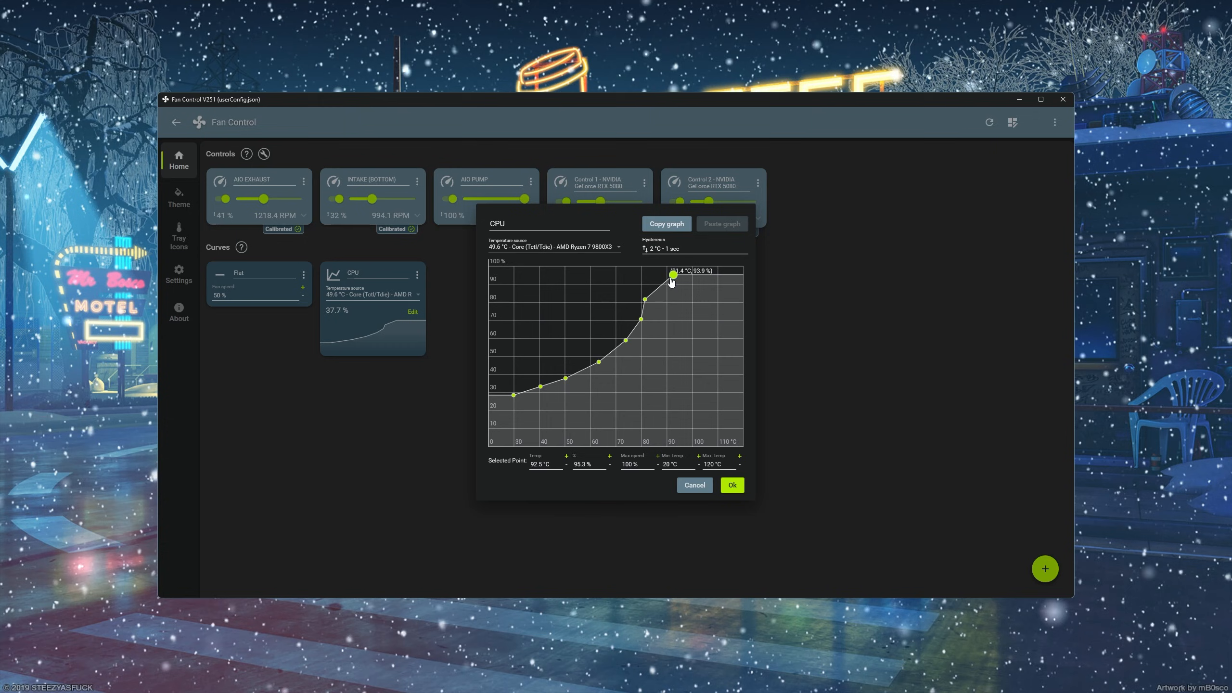
click(644, 298)
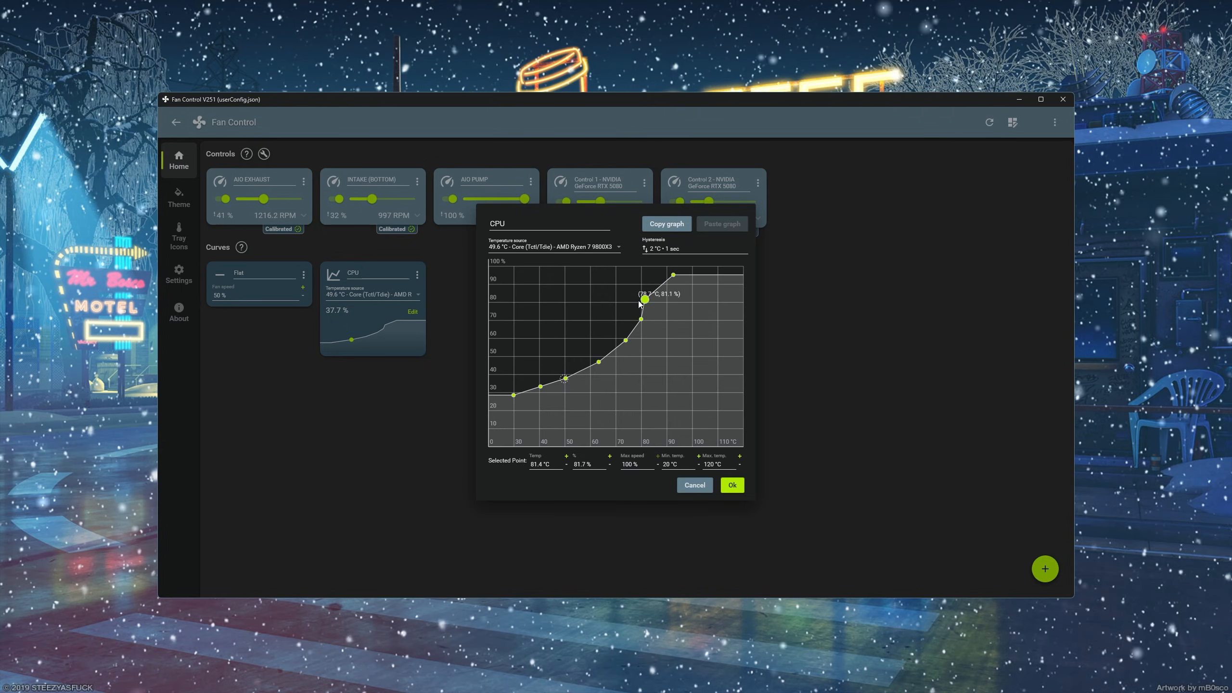
drag(644, 300, 637, 326)
click(638, 321)
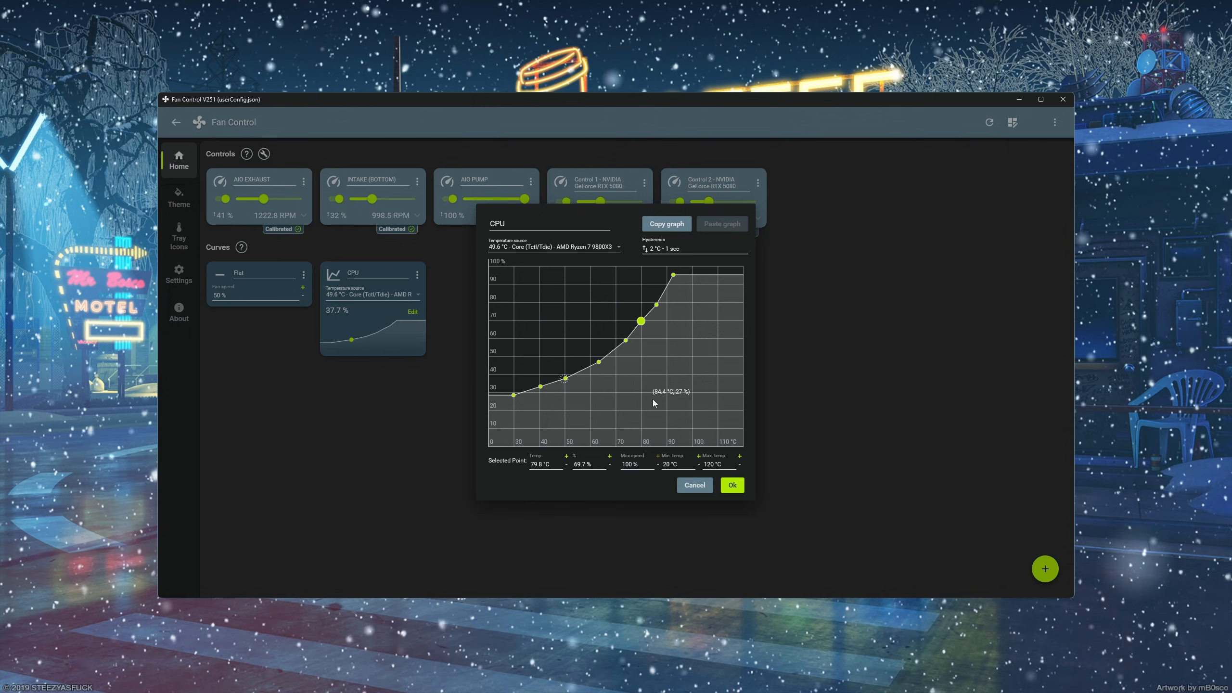
click(737, 488)
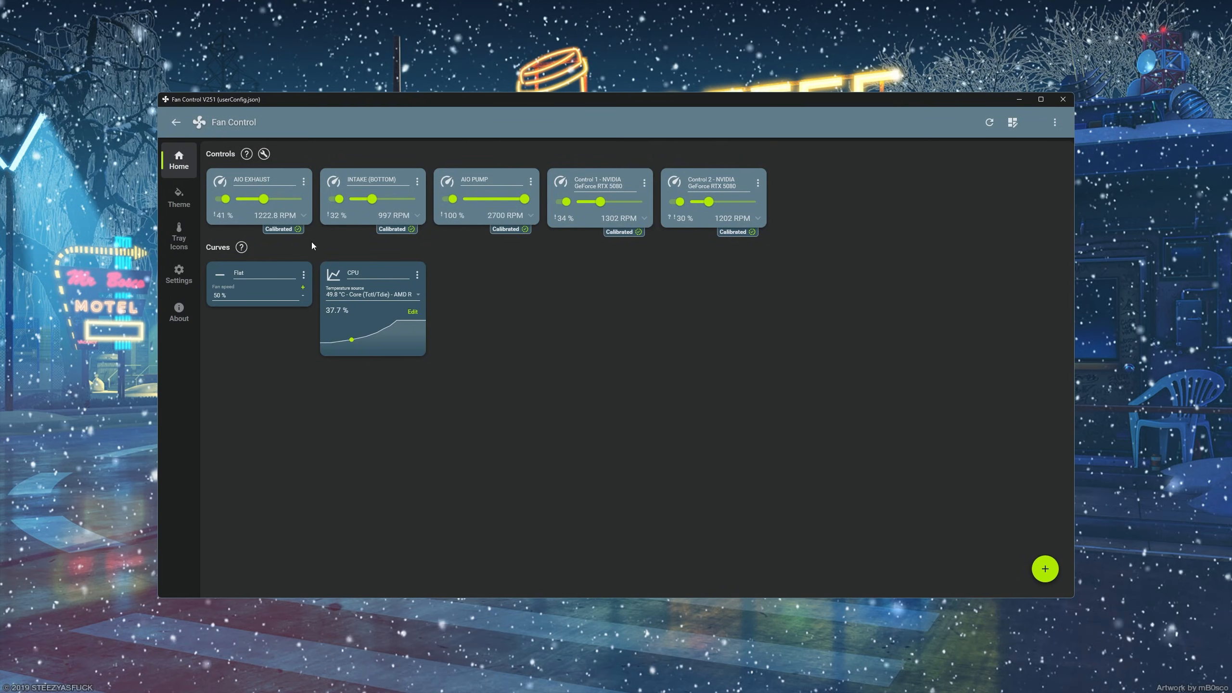
- Switch AIO EXHAUST from manual control to the CPU curve and save the configuration
click(303, 182)
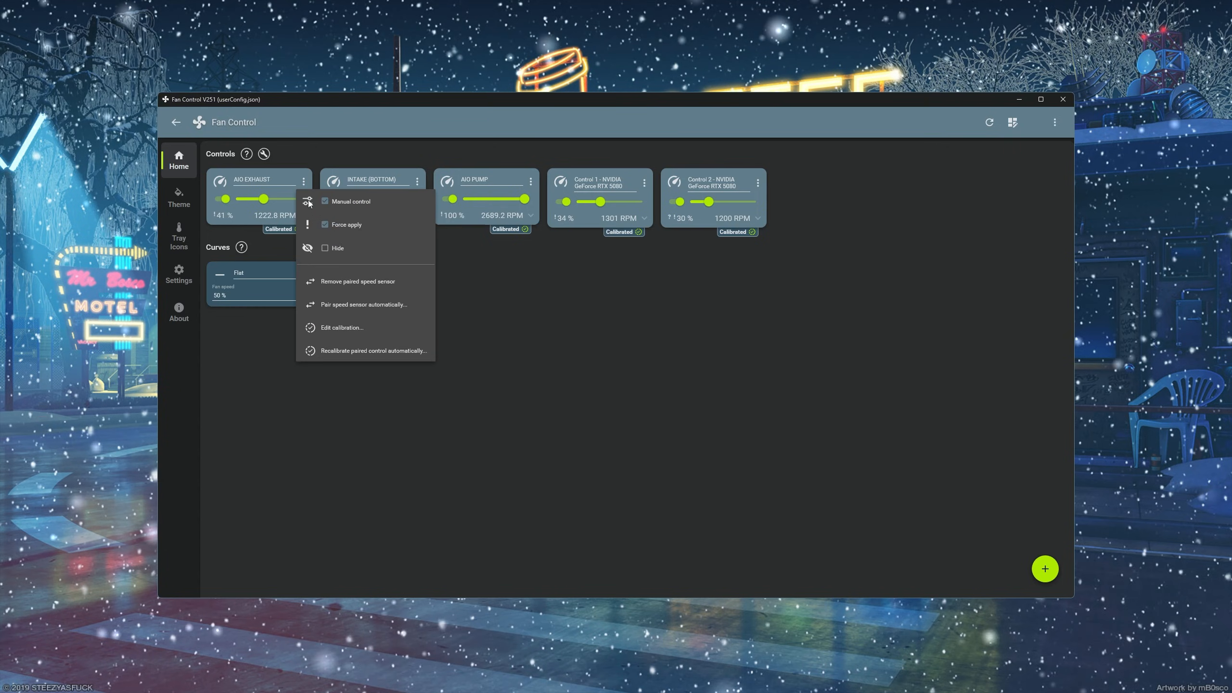
click(320, 199)
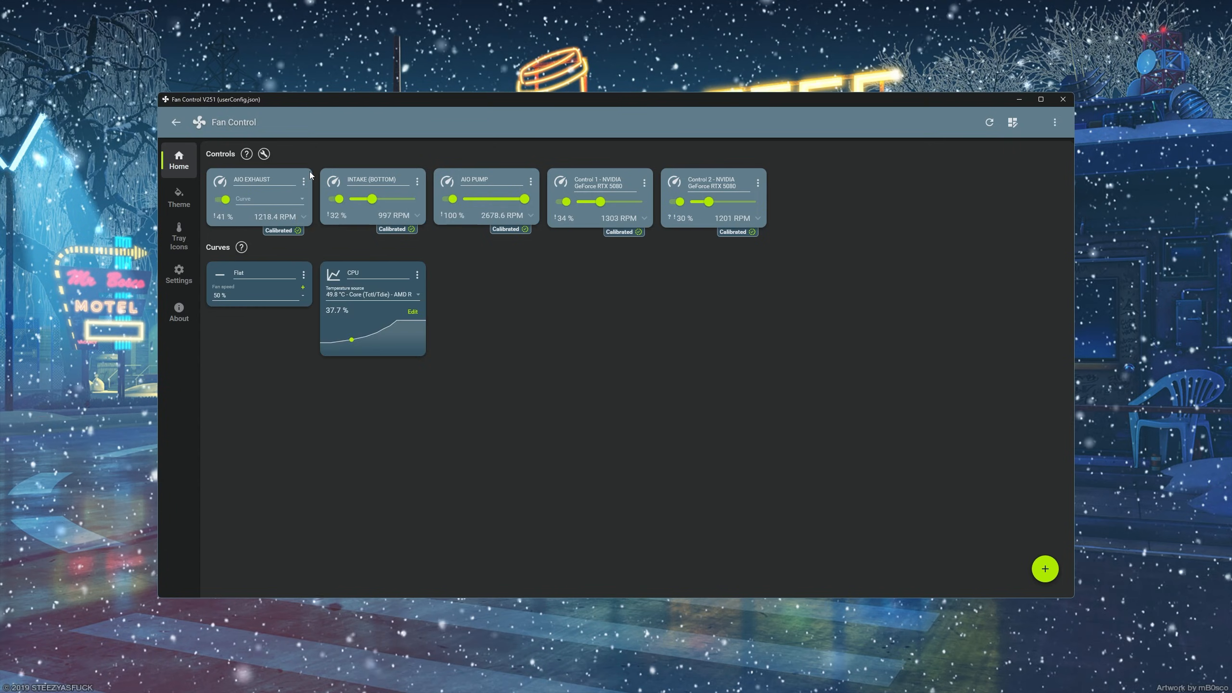
click(220, 199)
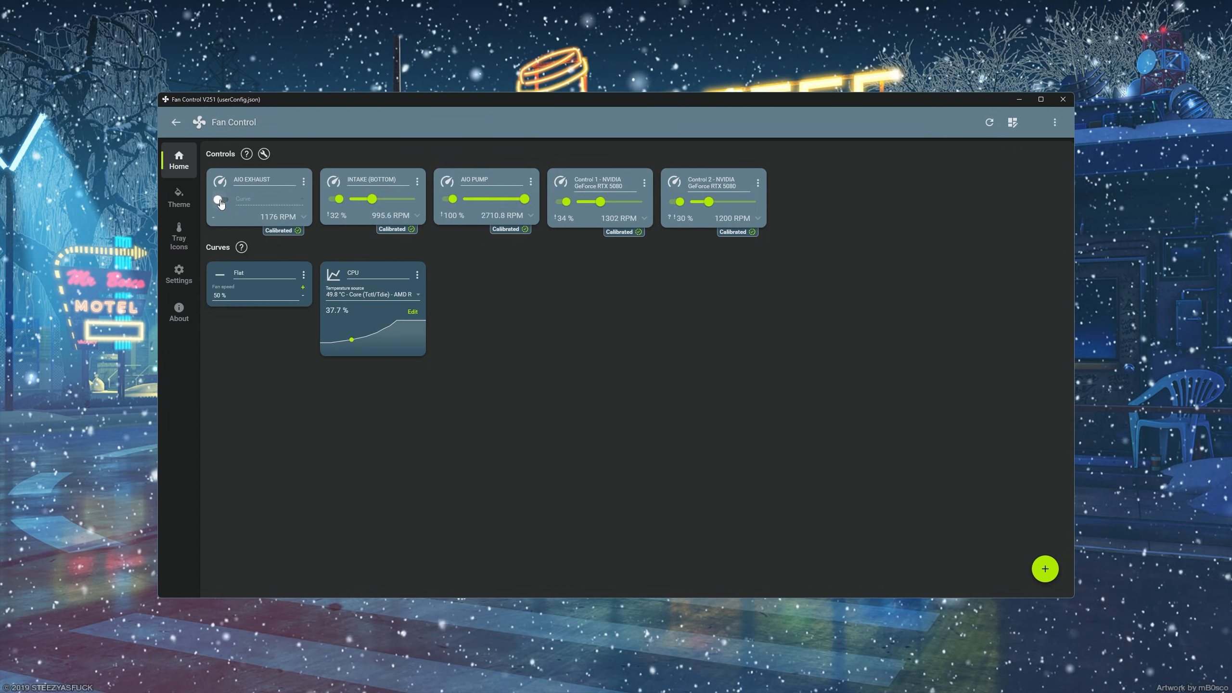
click(249, 200)
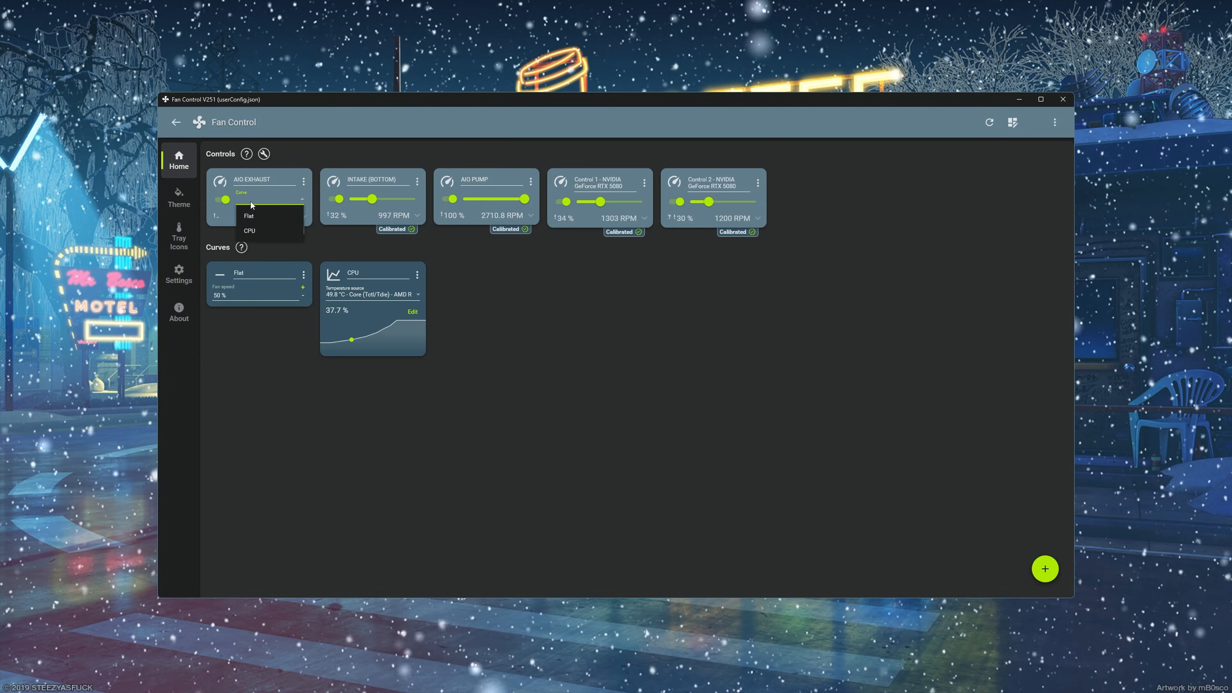
click(252, 231)
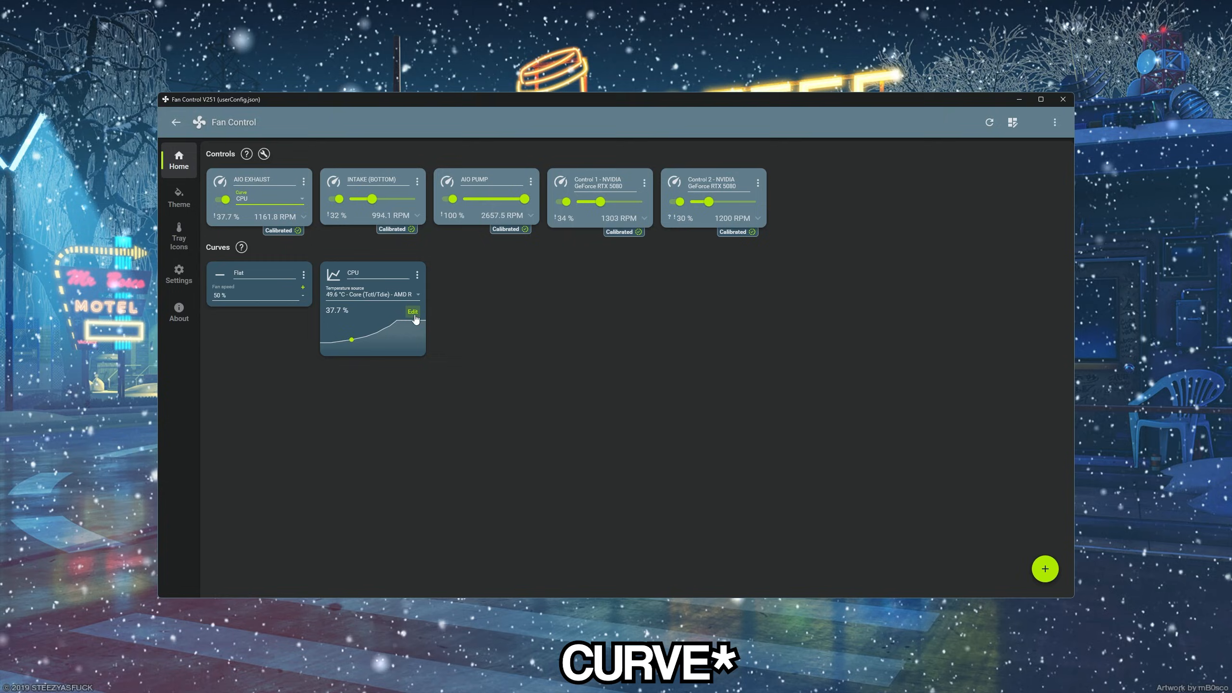
click(1055, 122)
click(1005, 168)
- Launch Cinebench R23 and place the Fan Control window over it so that its test controls stay uncovered
key(super)
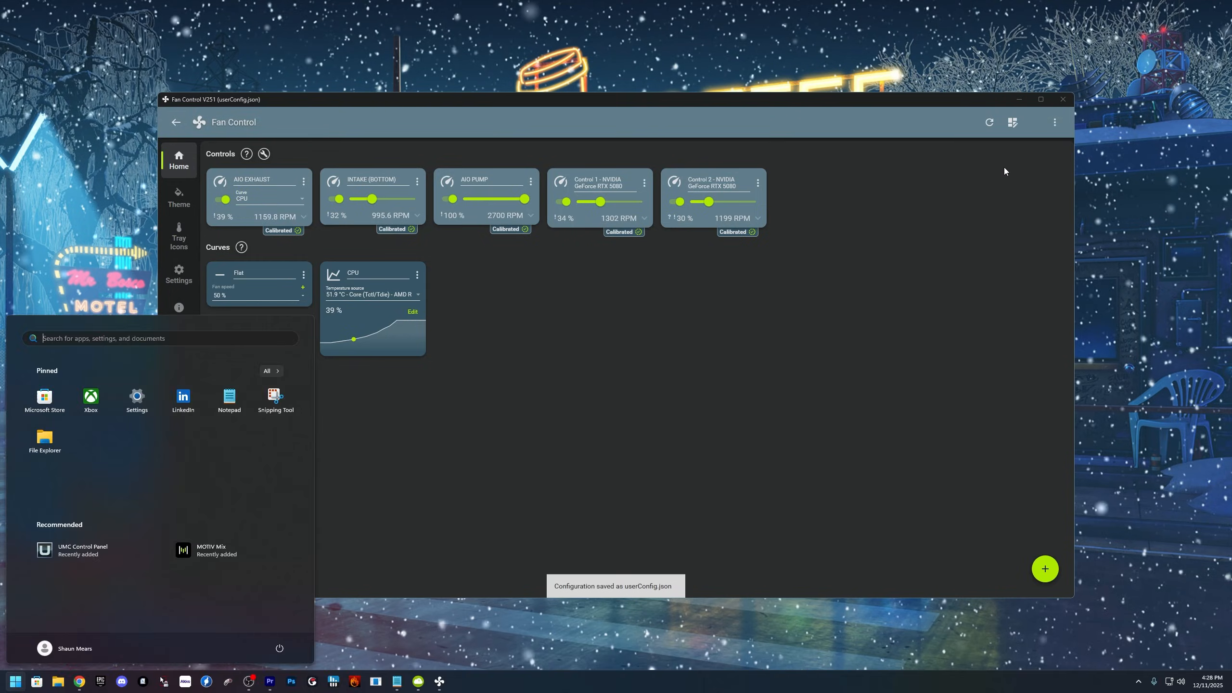
text(CINE)
key(Return)
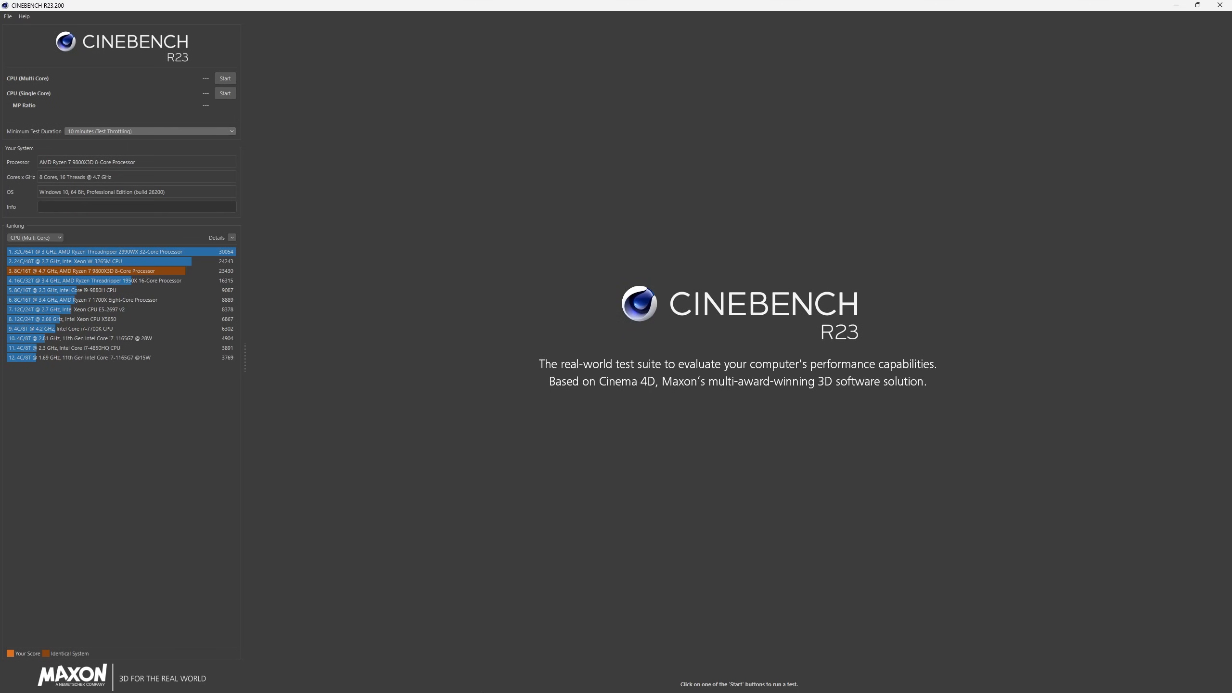
mouse_move(369, 682)
click(439, 682)
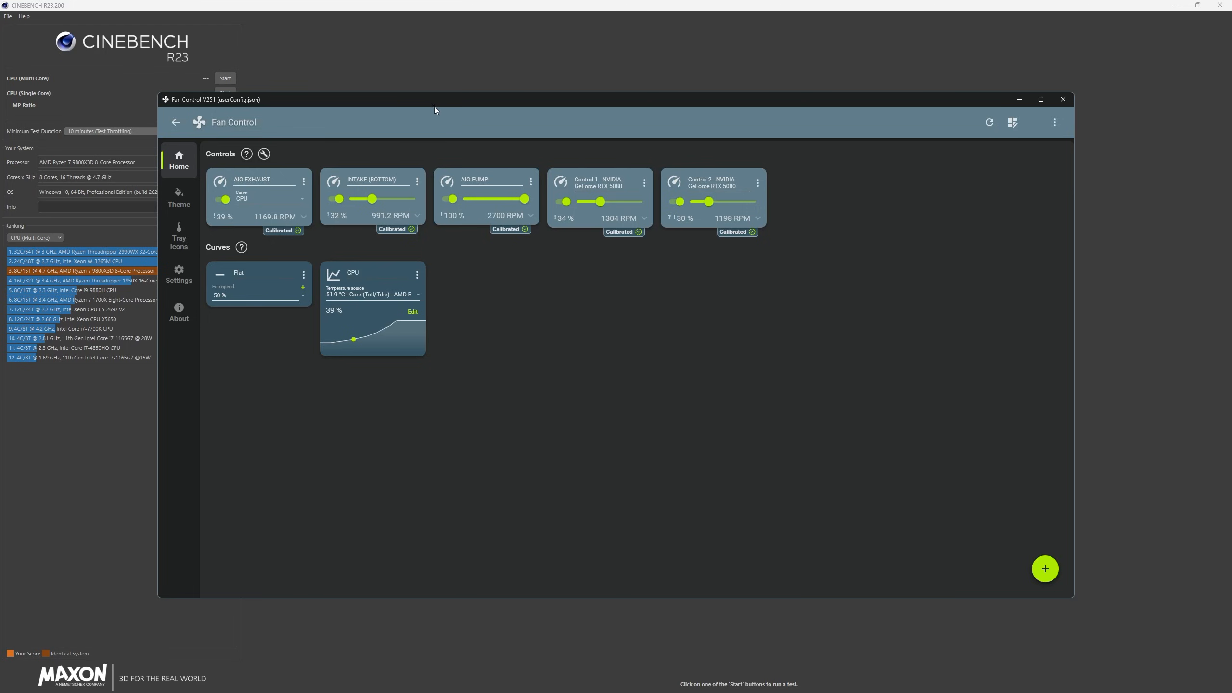
drag(435, 106, 564, 86)
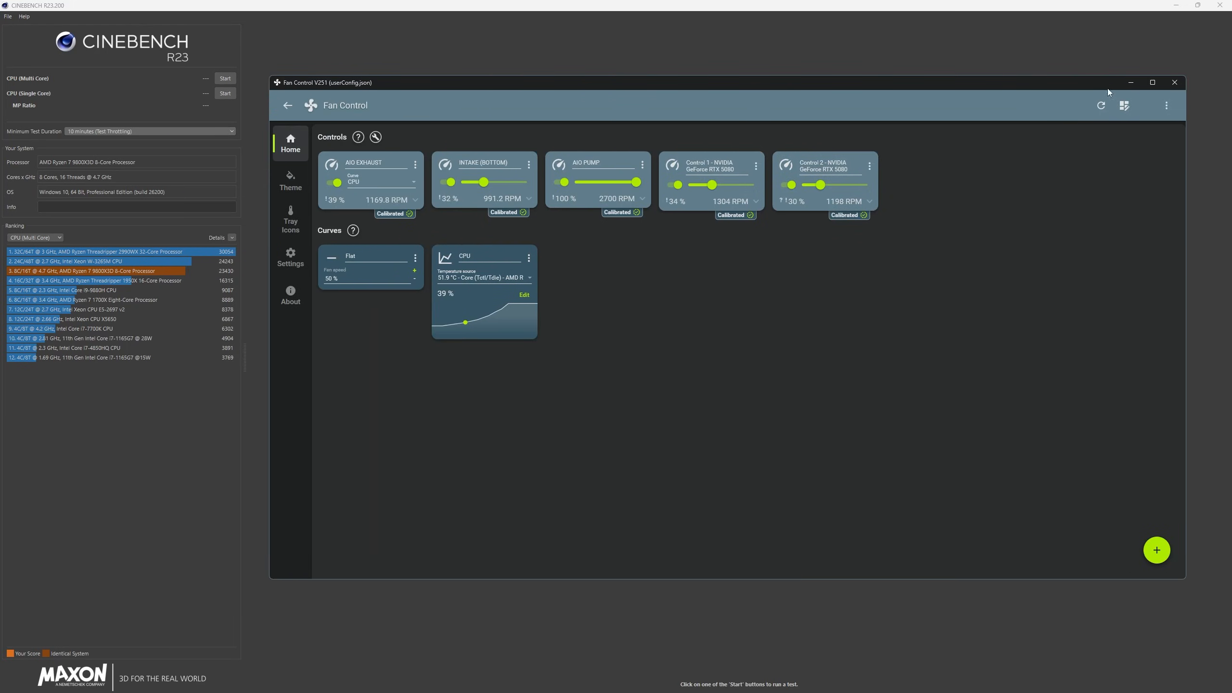
- Save the Fan Control configuration again
click(1166, 106)
click(1130, 154)
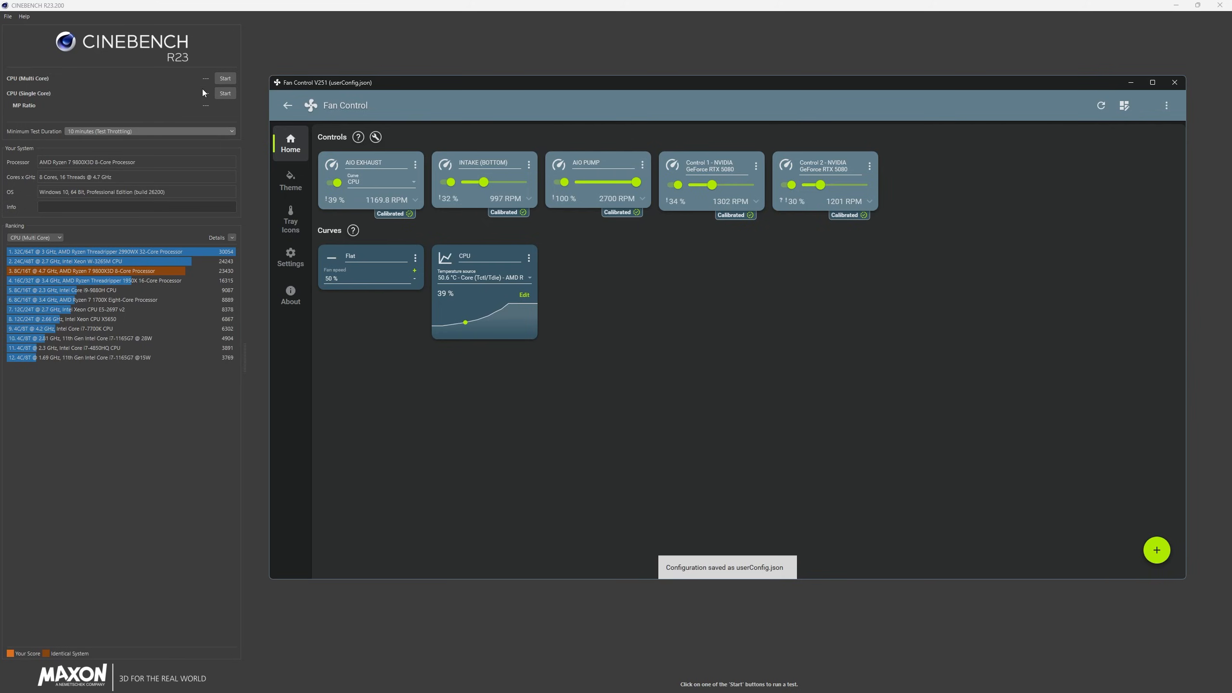
- Run Cinebench's CPU (Multi Core) test with Fan Control in view to check the AIO EXHAUST response, and stop the test
click(224, 79)
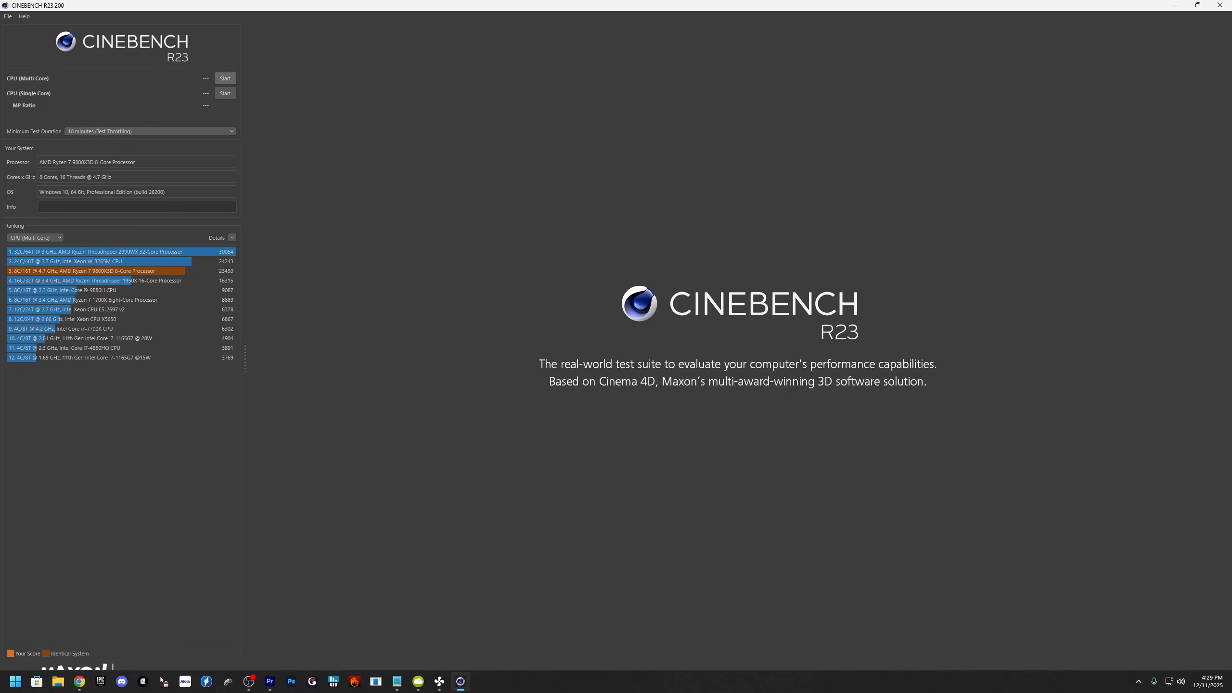
click(439, 682)
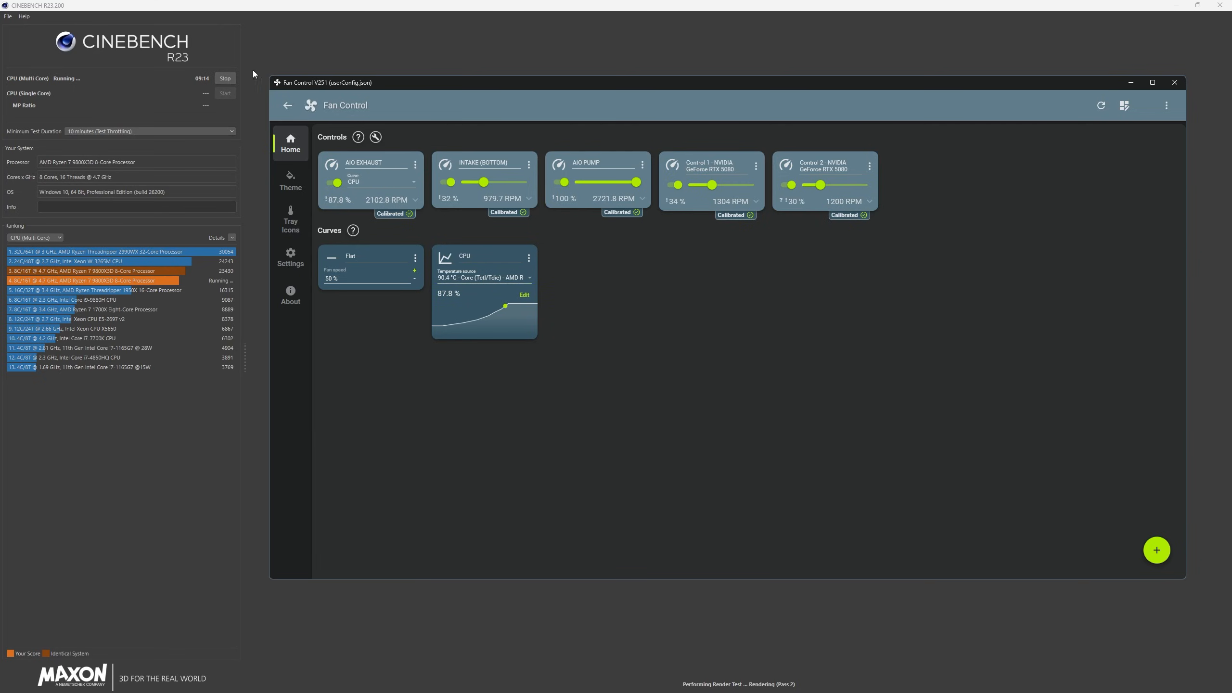
click(225, 79)
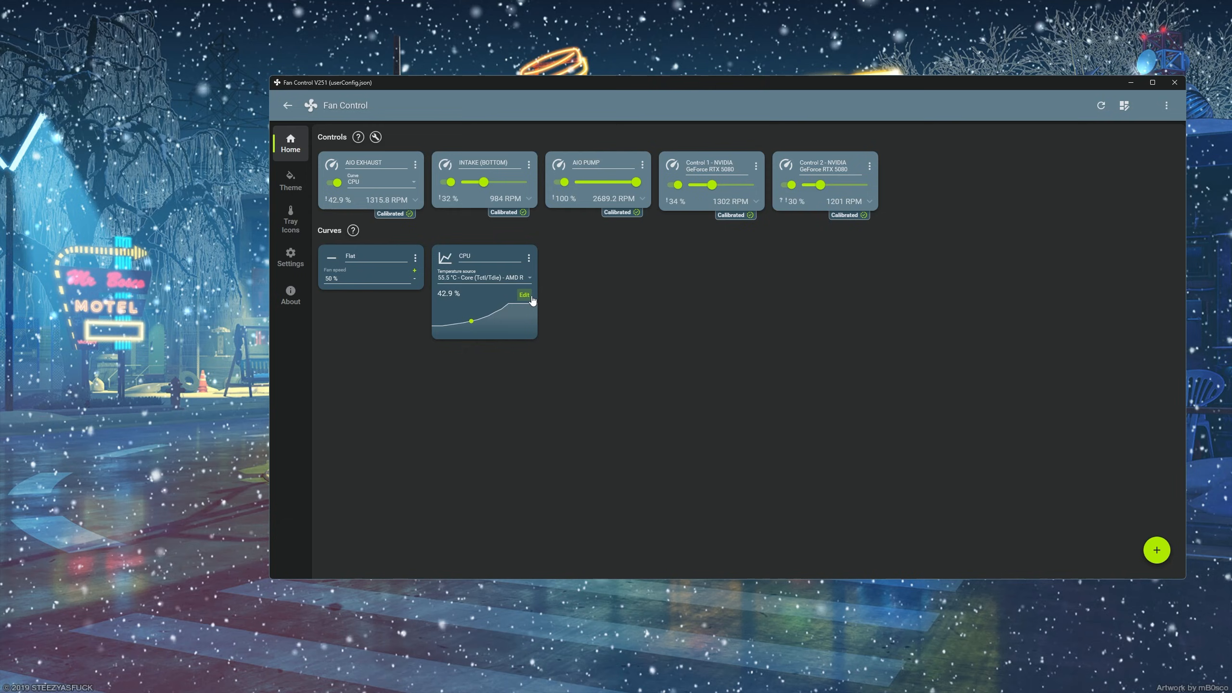
- Add a Graph fan curve named GPU with GPU - NVIDIA GeForce RTX 5080 as its temperature source
click(1158, 550)
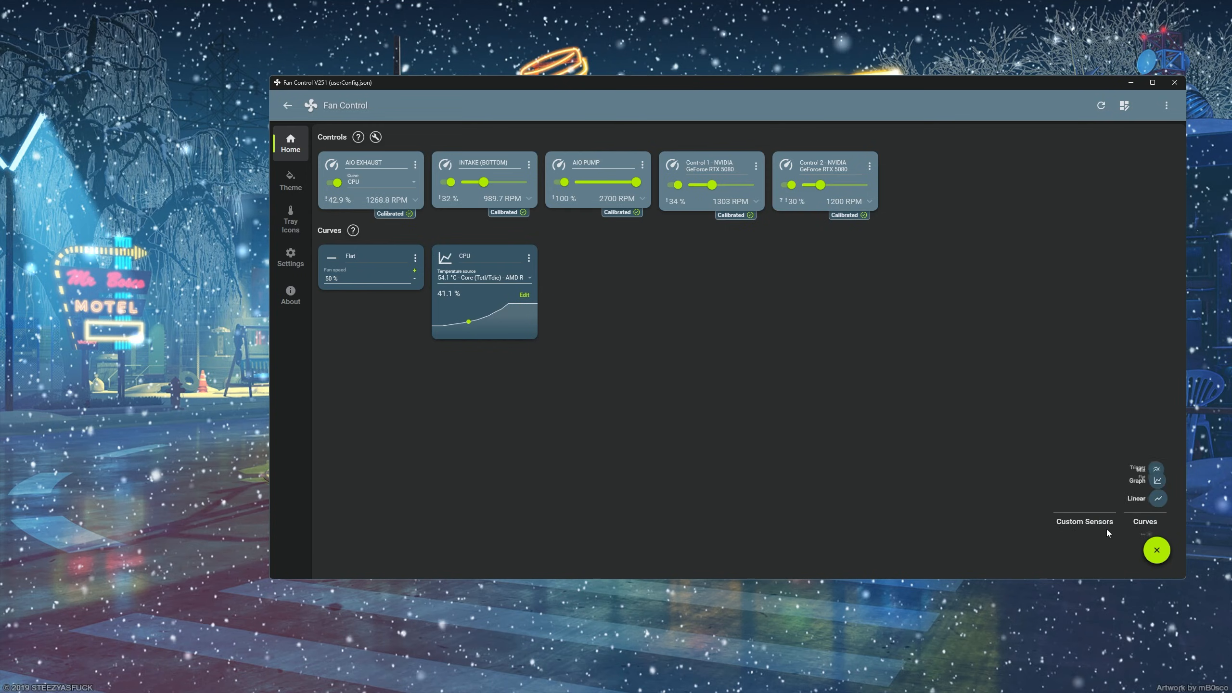
click(1159, 472)
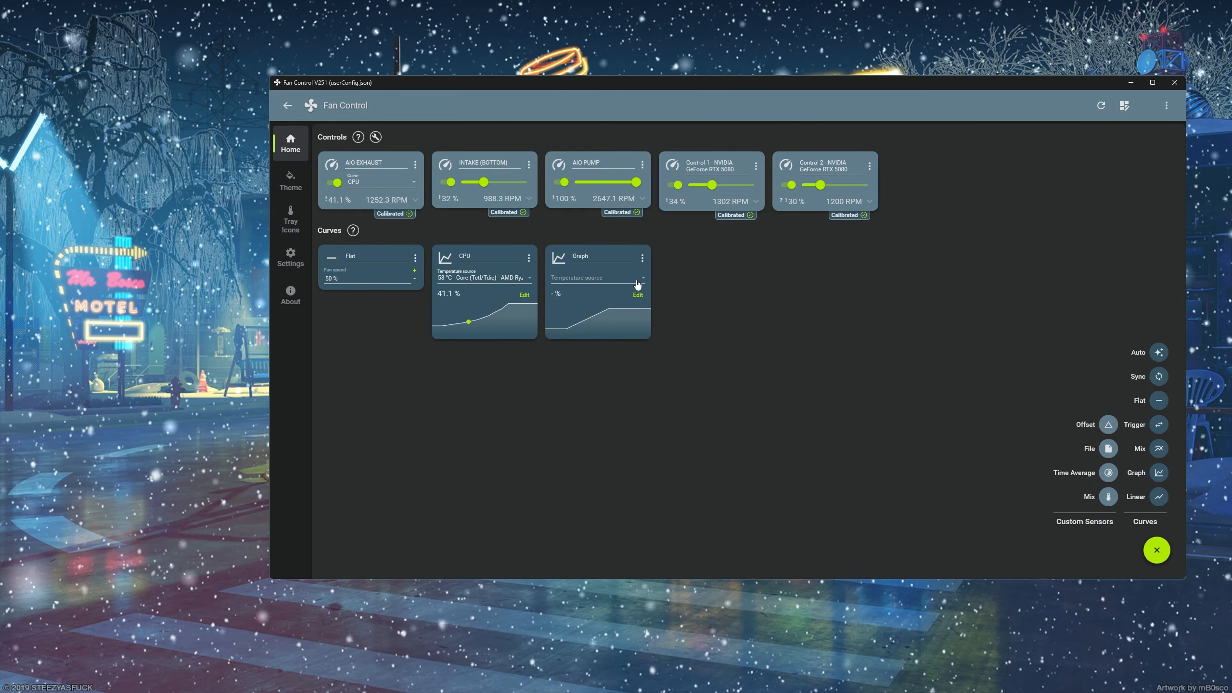
double_click(598, 257)
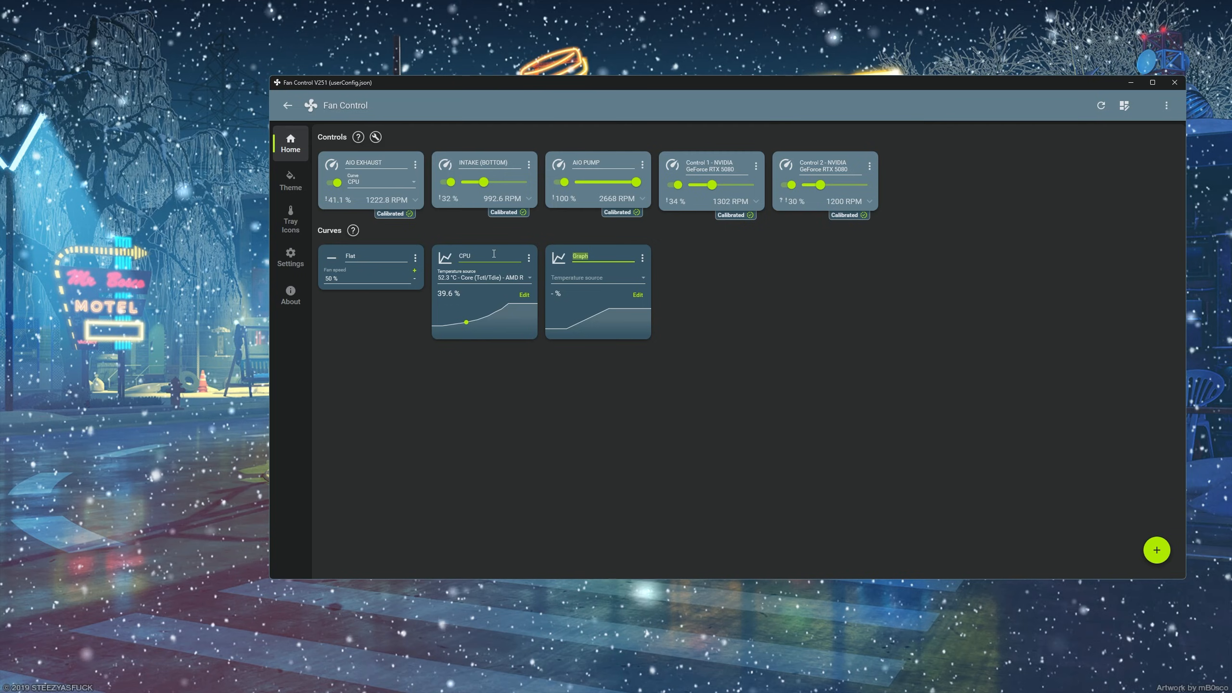
text(GPU)
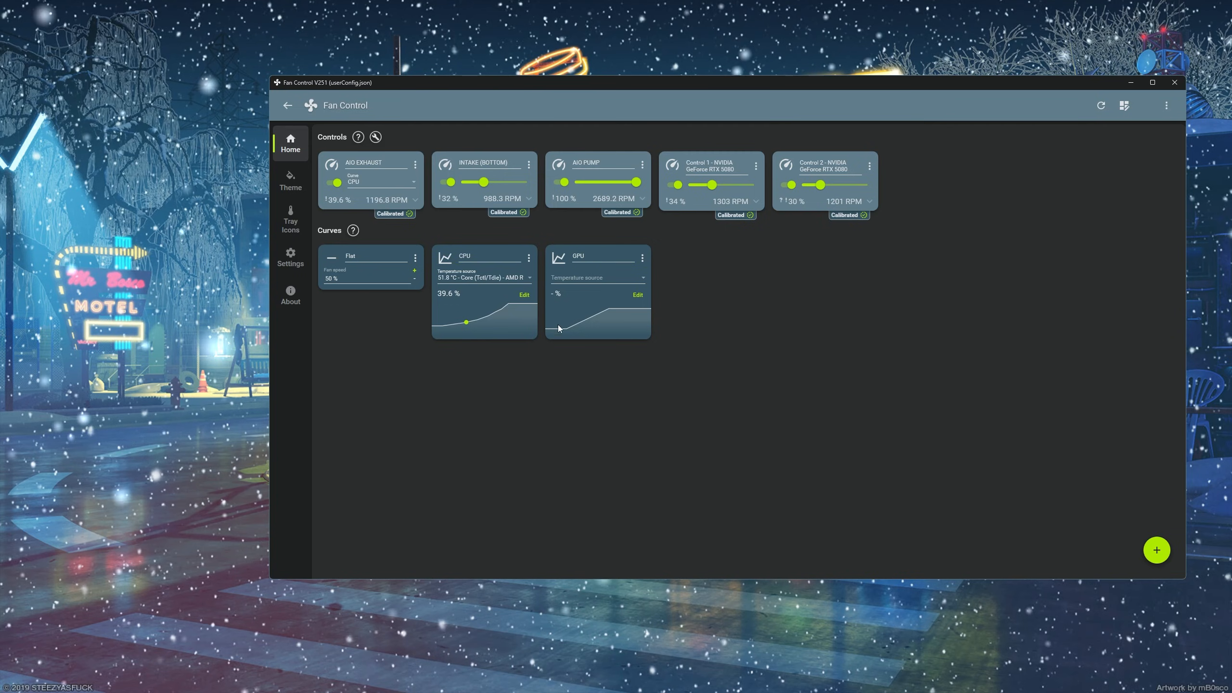
click(597, 277)
click(597, 443)
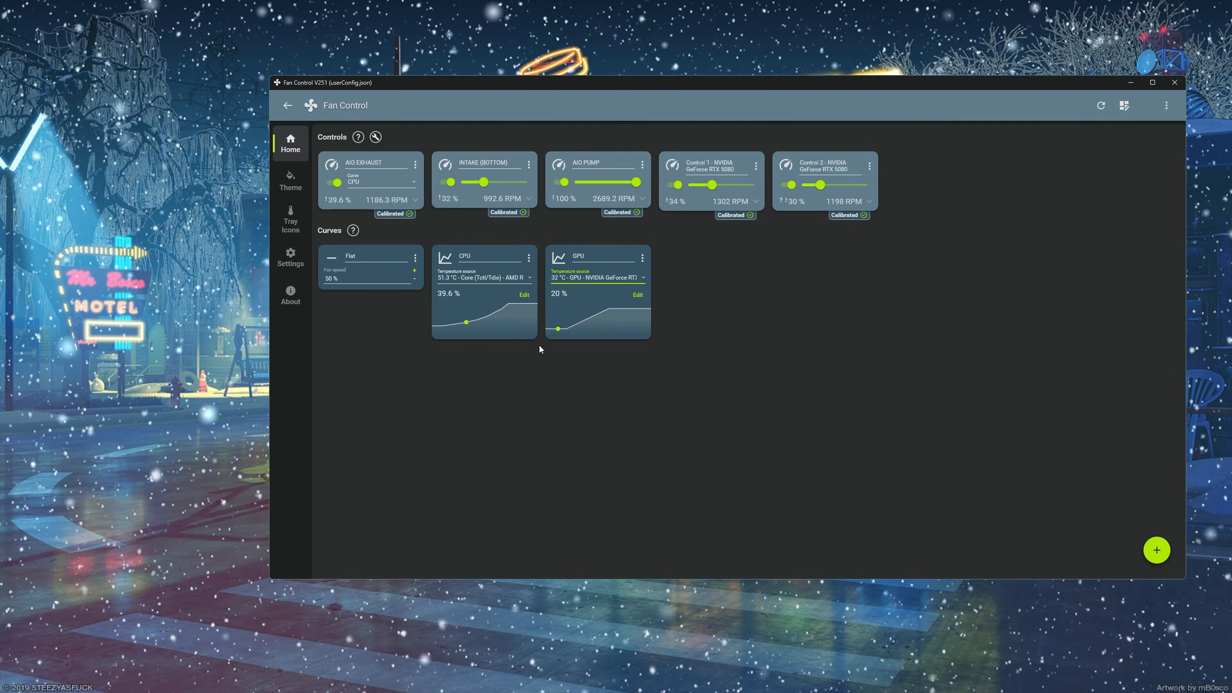
- Reshape the GPU curve by lowering its first point to about 28 % at 29 °C and adding points near 46, 59 and 69 °C
click(634, 297)
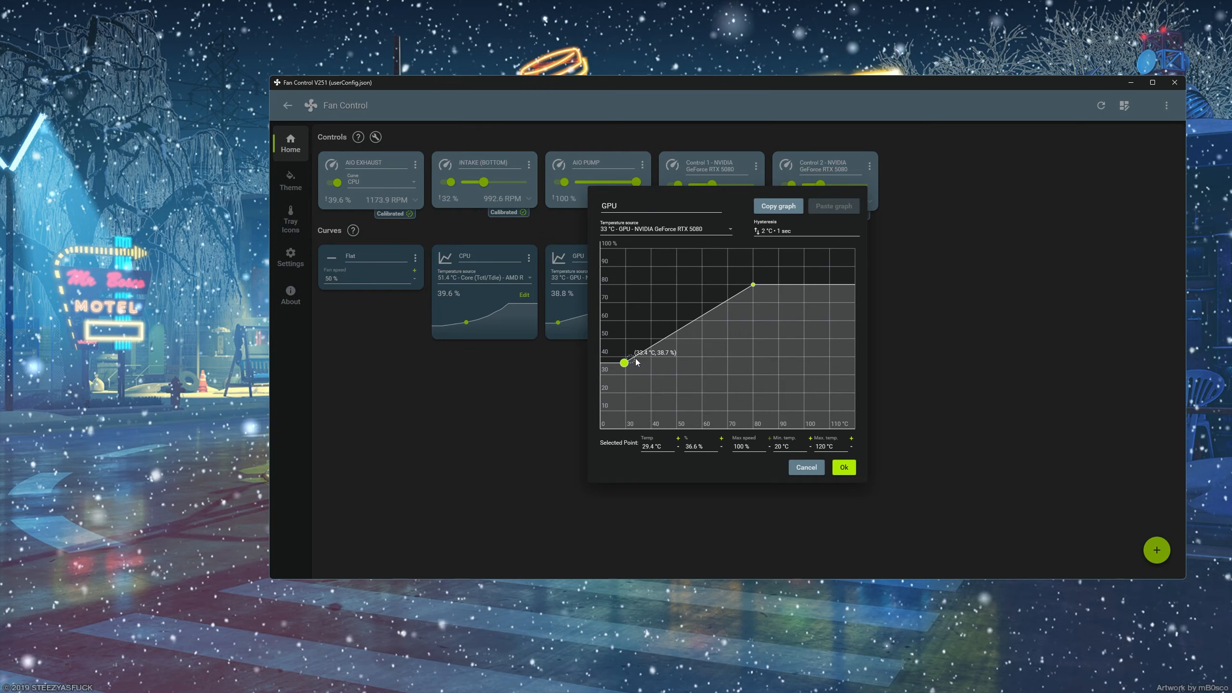
click(696, 341)
click(727, 336)
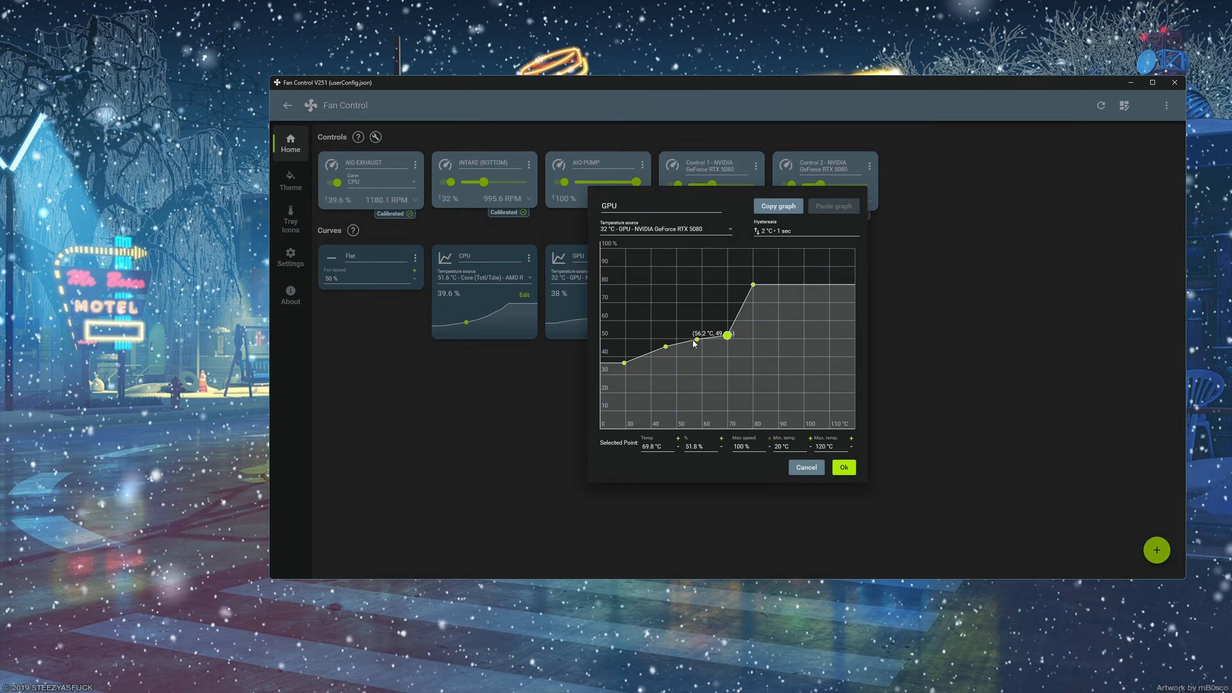
drag(697, 341, 624, 383)
click(666, 347)
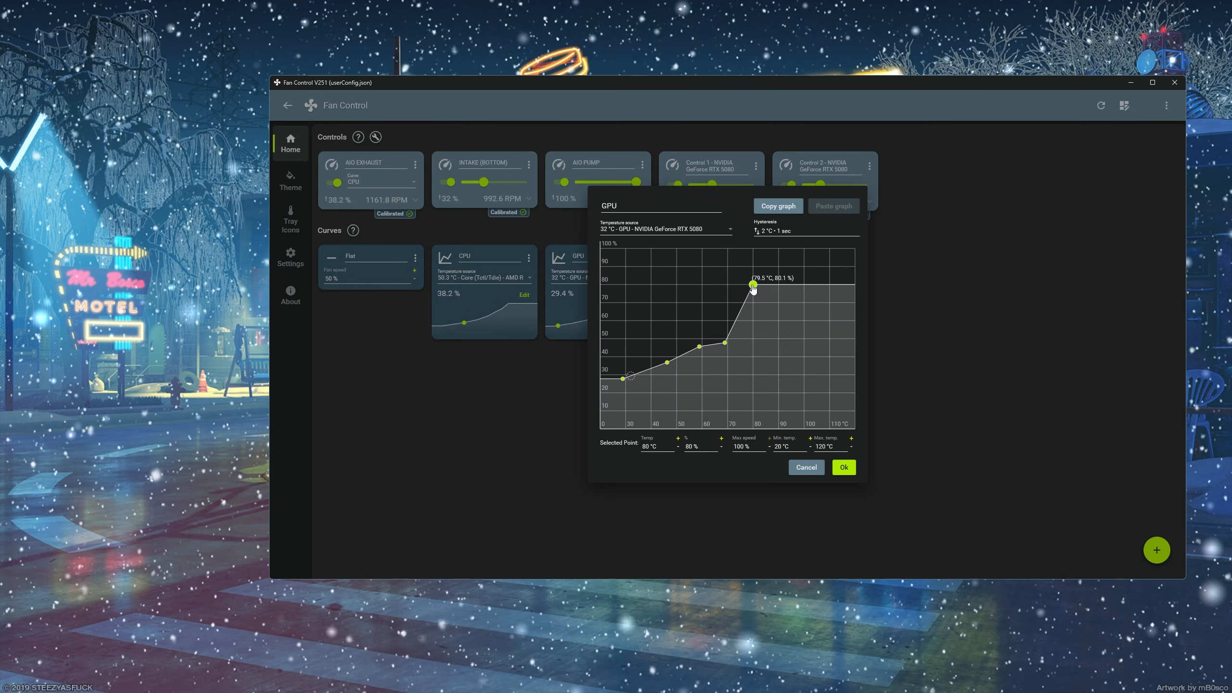
- Add a high-end point to the GPU curve at about 82 °C and 94 % fan speed
click(765, 275)
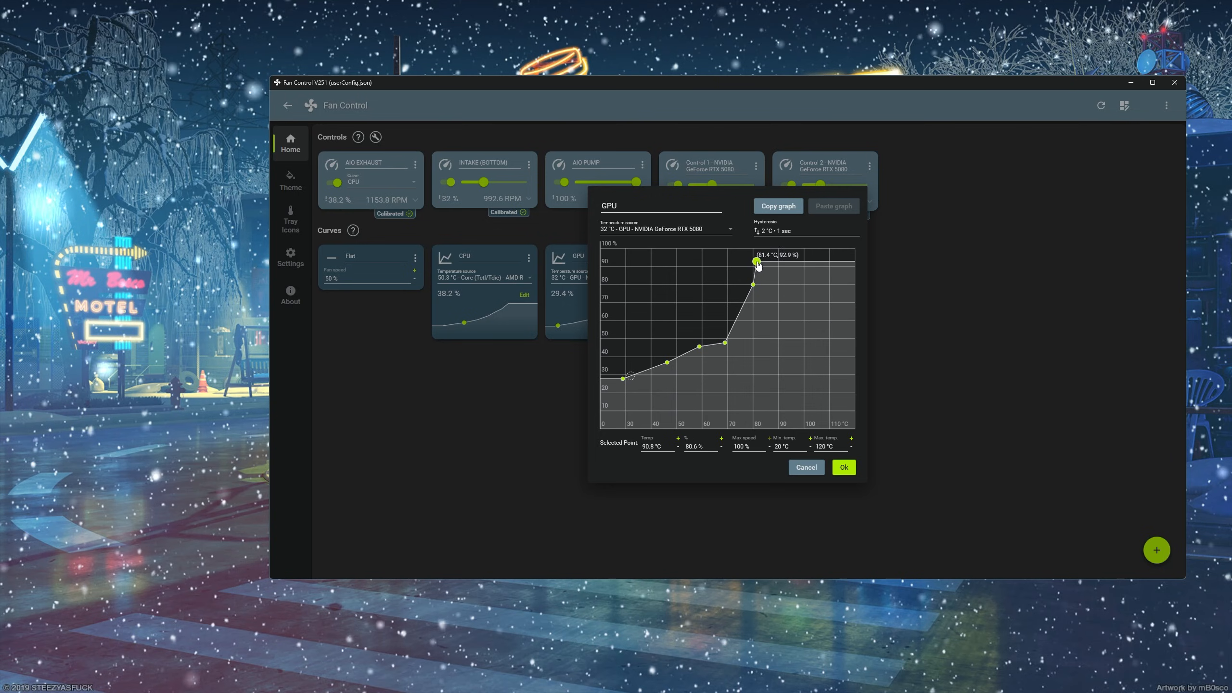
drag(757, 263, 759, 260)
click(753, 284)
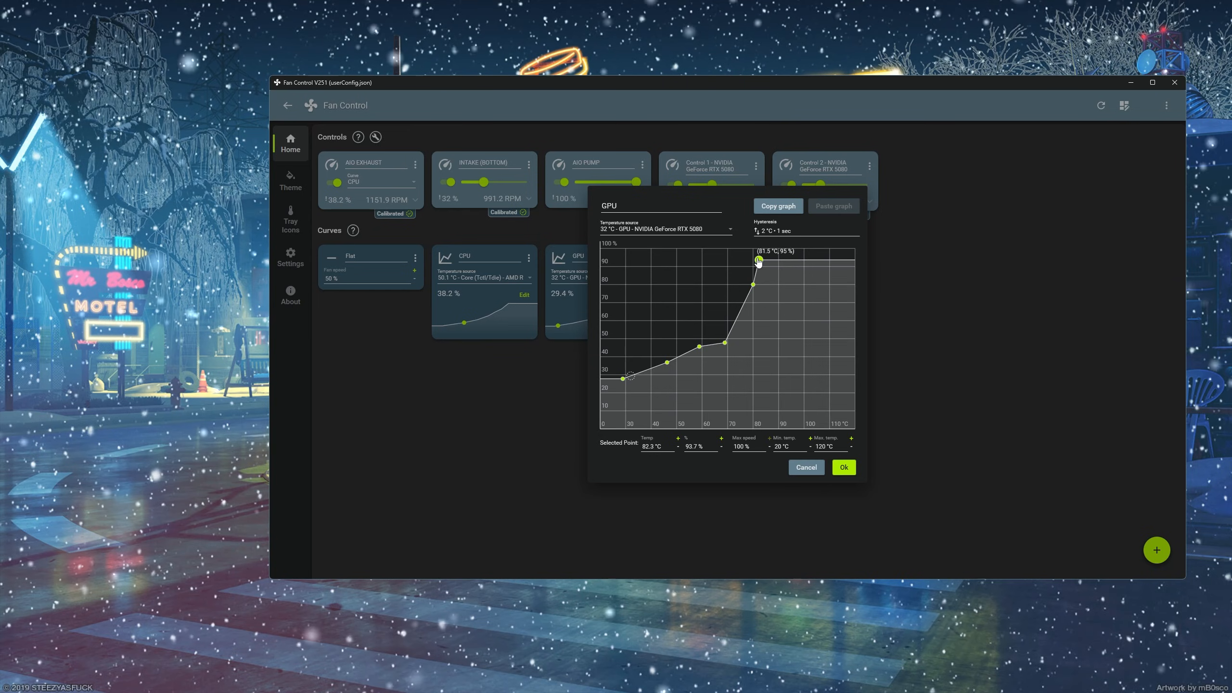
- Lower the GPU curve's points near 59 and 69 °C to about 40 % and 46 %, and apply the curve
click(667, 362)
click(623, 379)
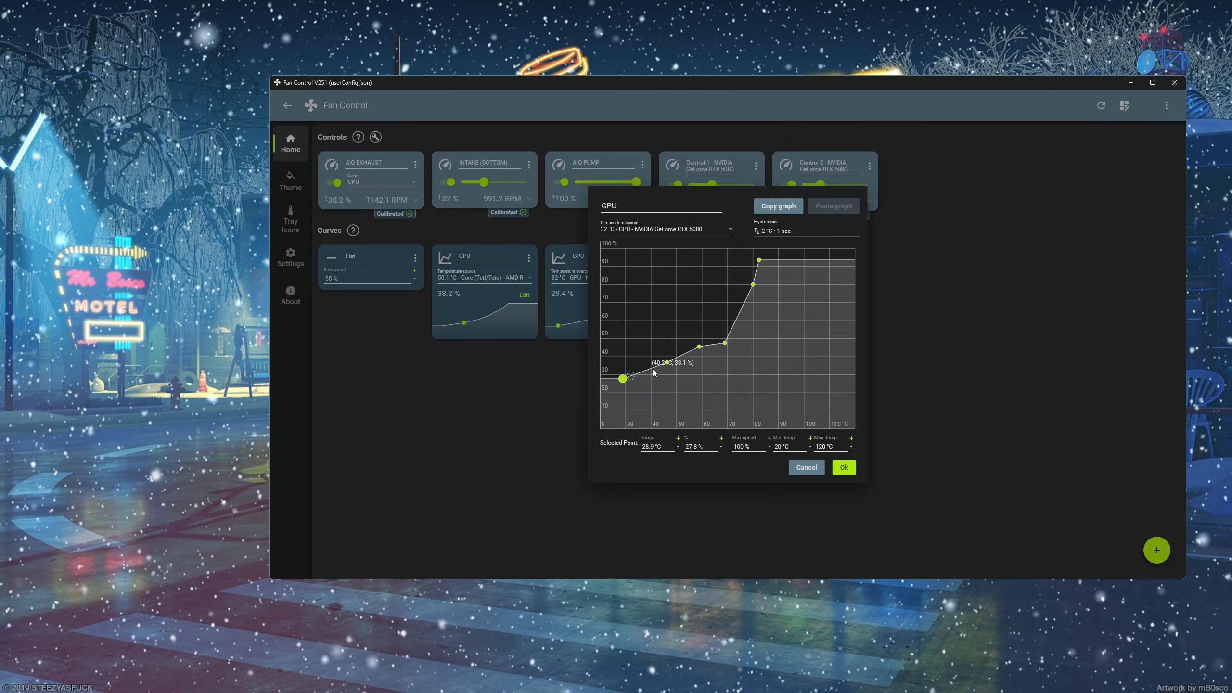
click(700, 347)
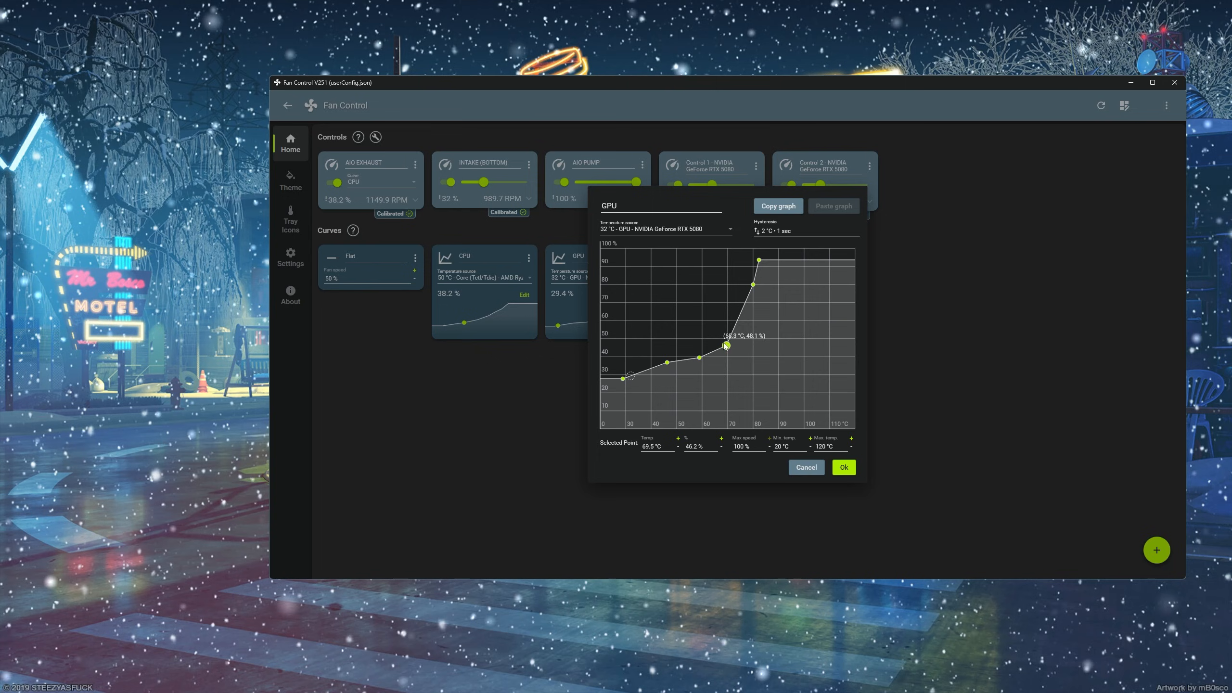
click(758, 262)
click(844, 467)
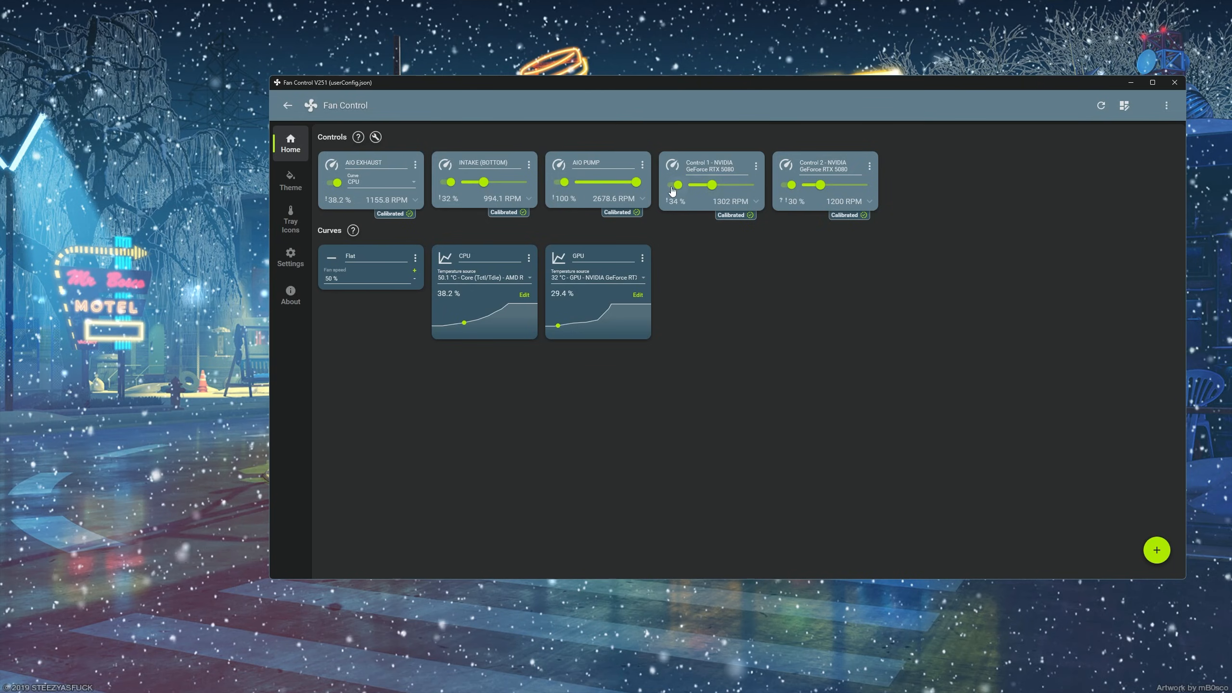
- Turn off manual control for Control 1 and Control 2 of the NVIDIA GeForce RTX 5080
click(756, 166)
click(782, 194)
click(869, 167)
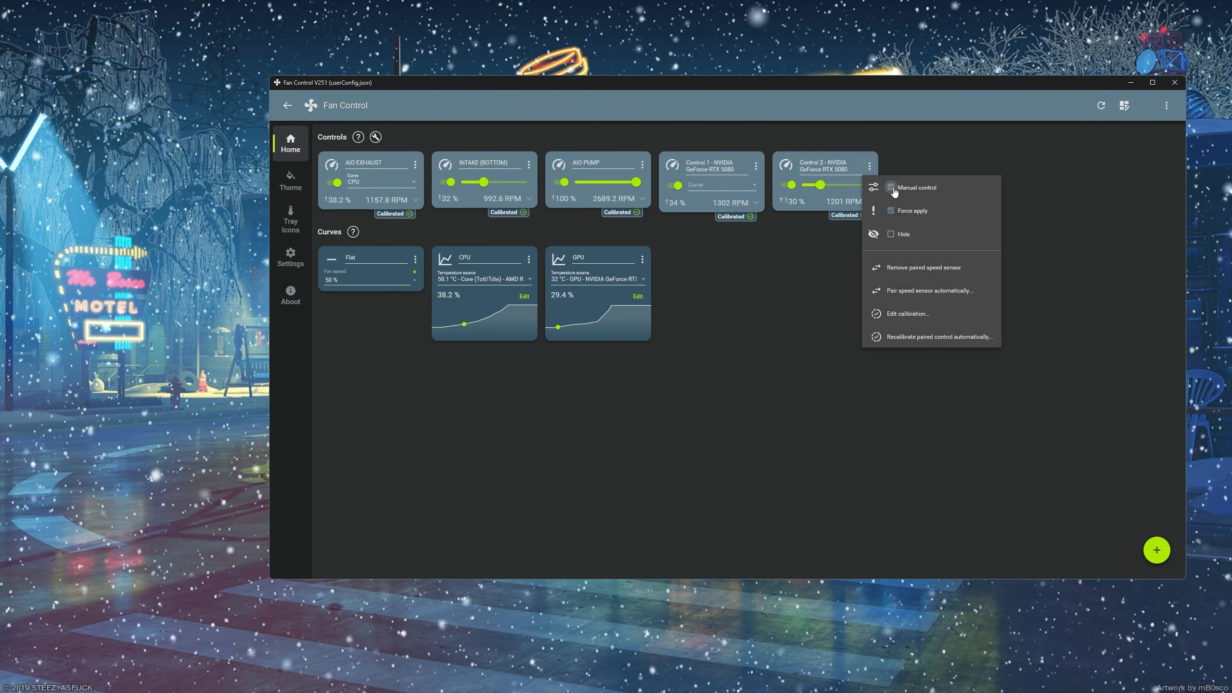
click(895, 192)
- Assign the GPU curve to both NVIDIA GeForce RTX 5080 controls and save the configuration
click(710, 186)
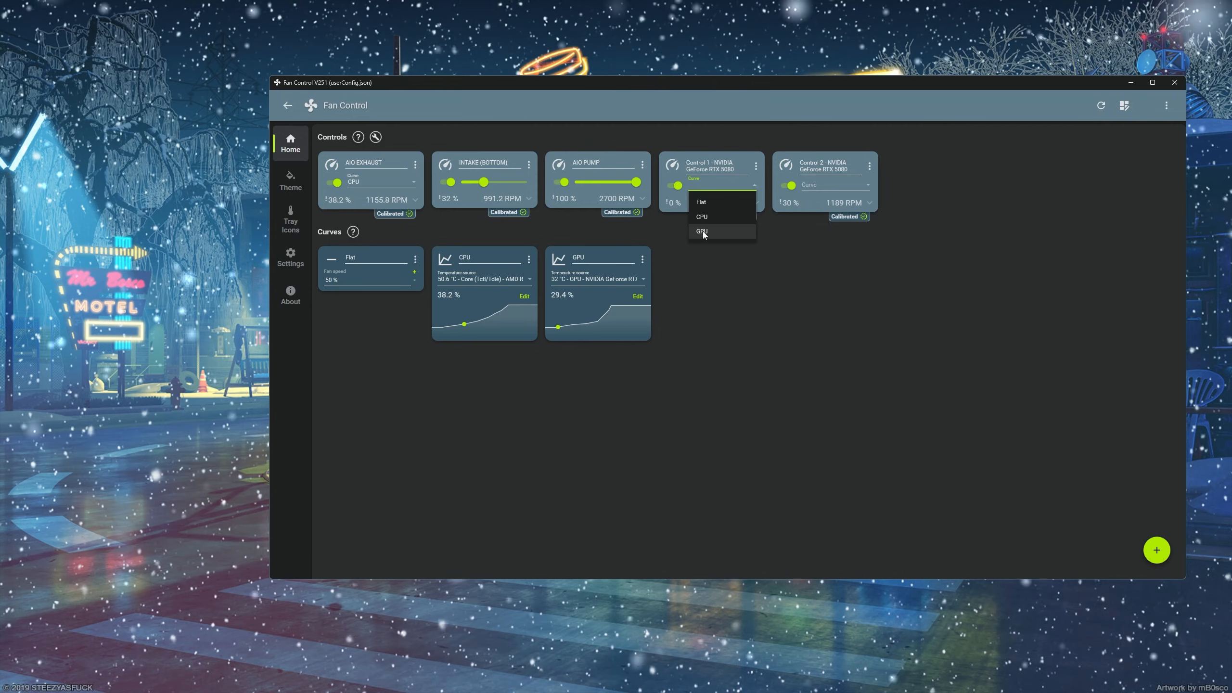
click(703, 232)
click(810, 185)
click(849, 231)
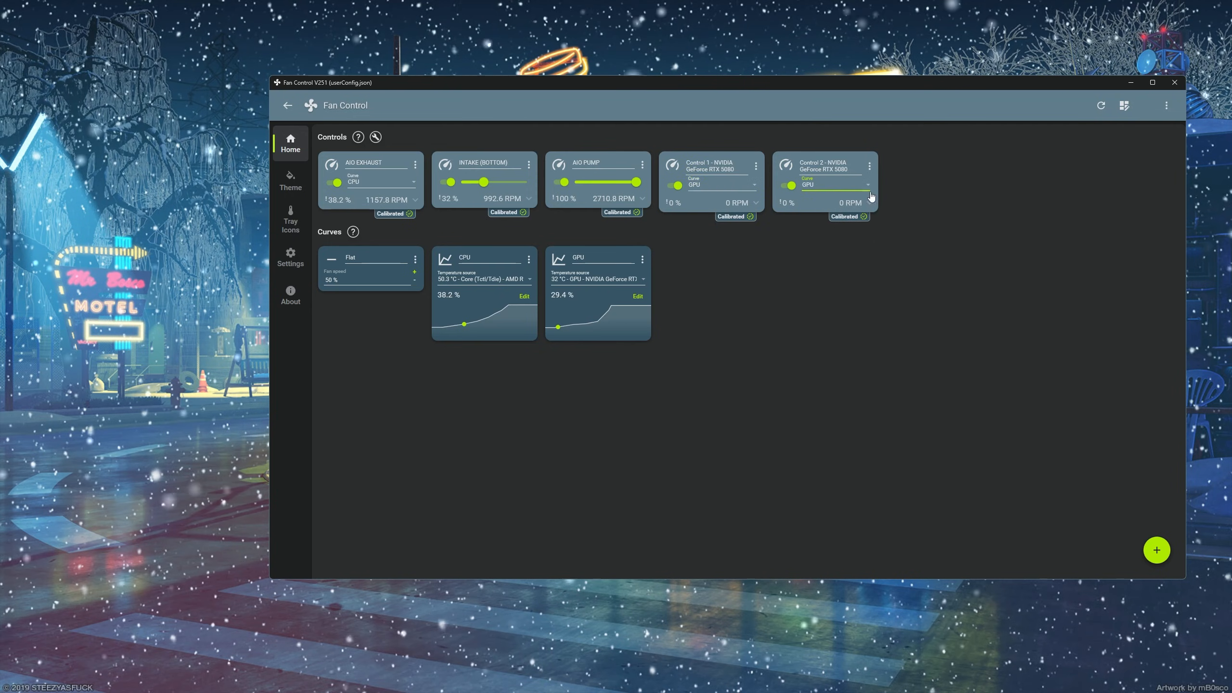
click(1167, 105)
click(1116, 130)
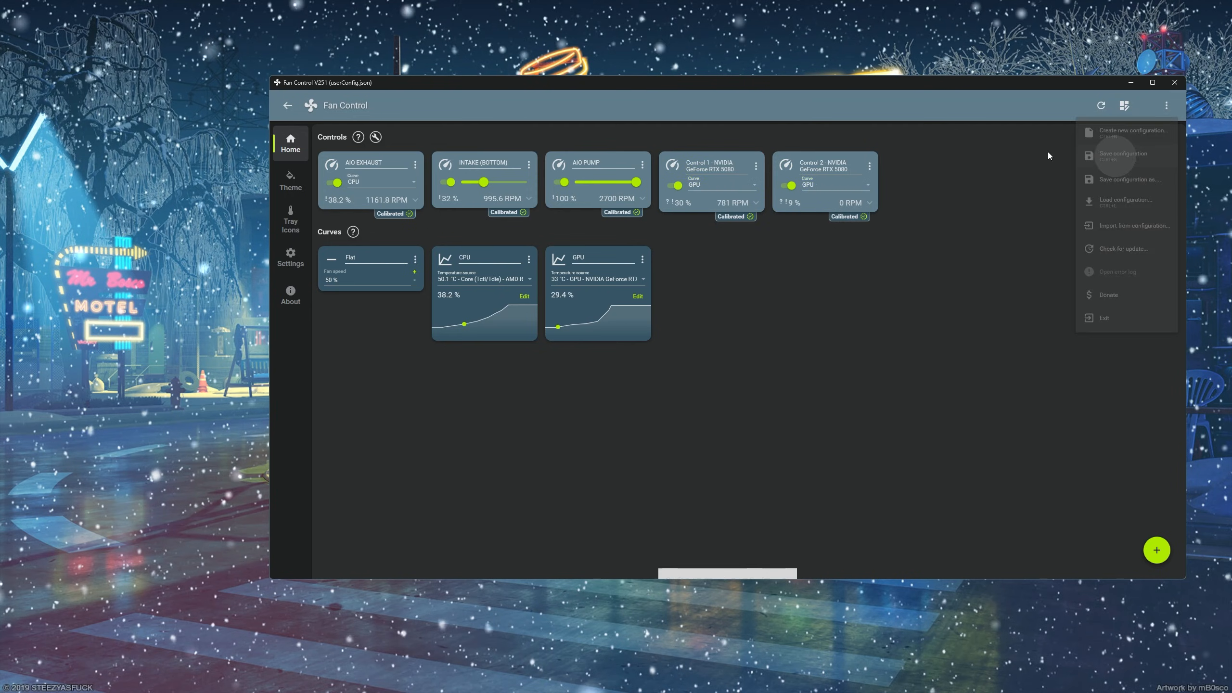
- Review the points of the GPU curve, and look over the curve and custom sensor types that can be added
click(638, 296)
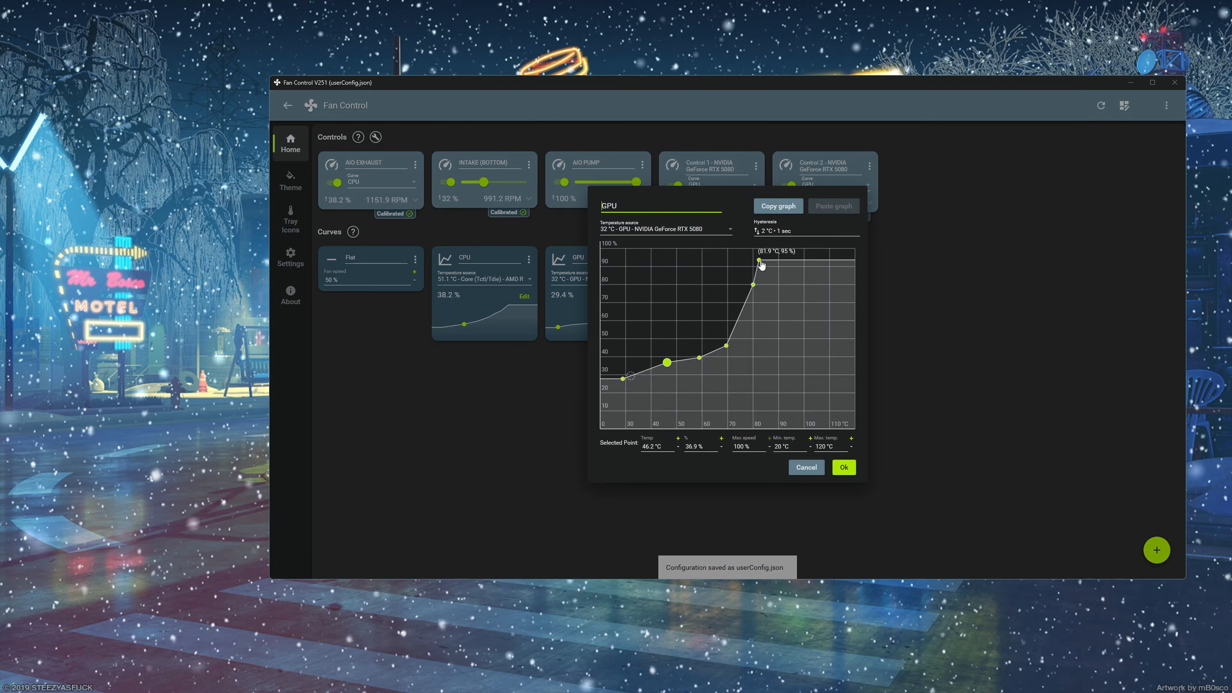
click(760, 261)
click(845, 468)
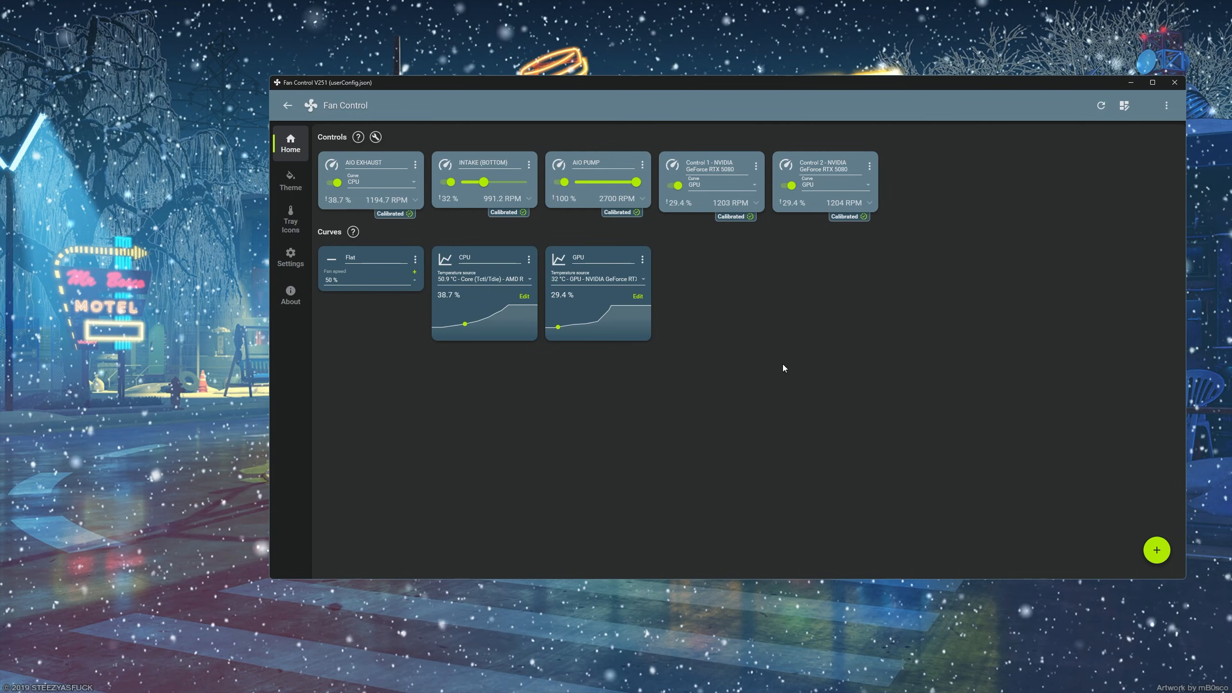
click(1157, 550)
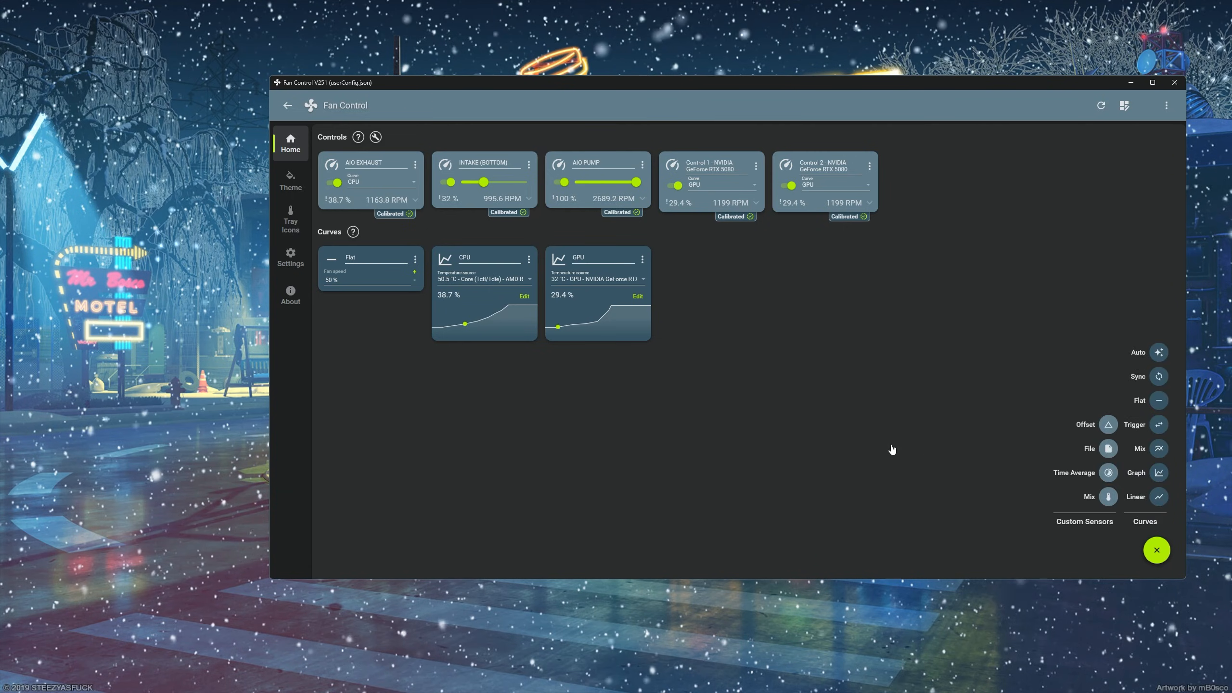
click(891, 446)
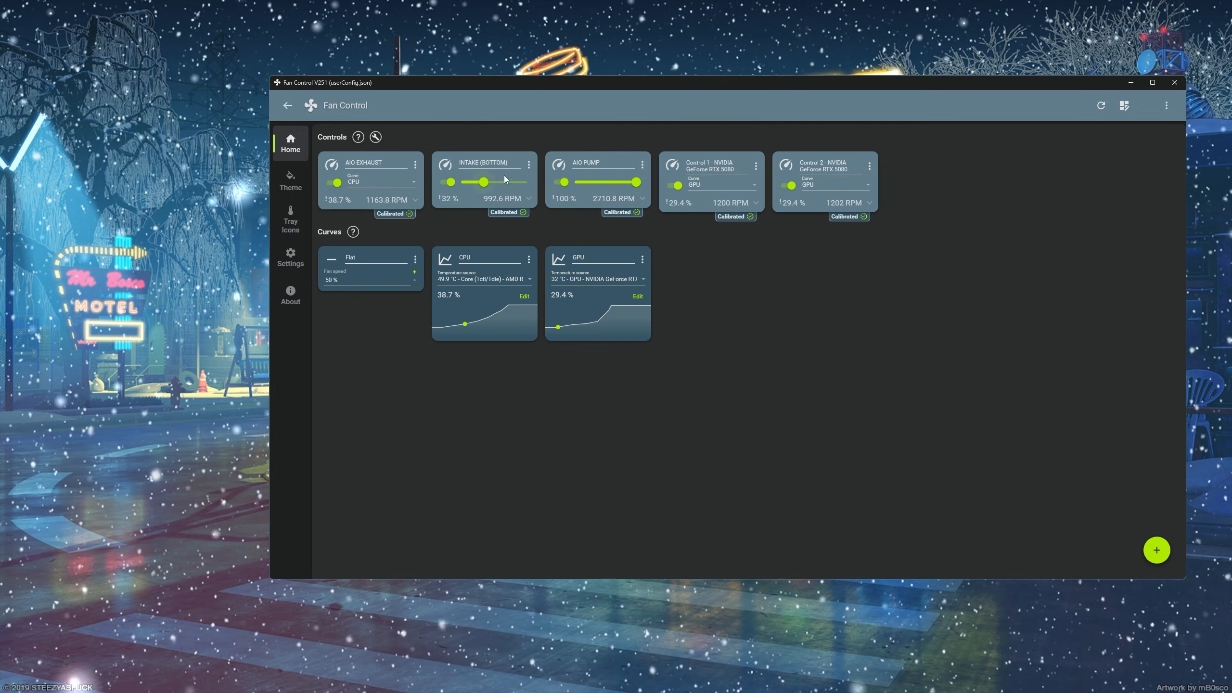
- Switch INTAKE (BOTTOM) from manual control to the CPU curve and save the configuration
click(530, 167)
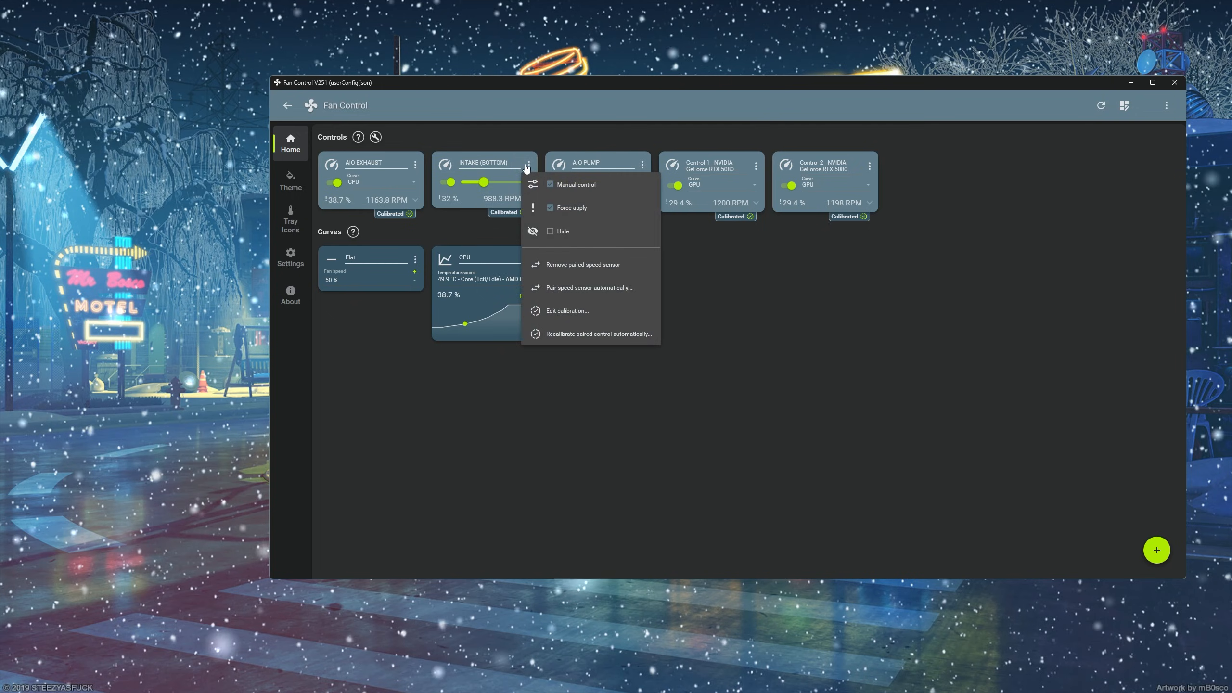
click(550, 184)
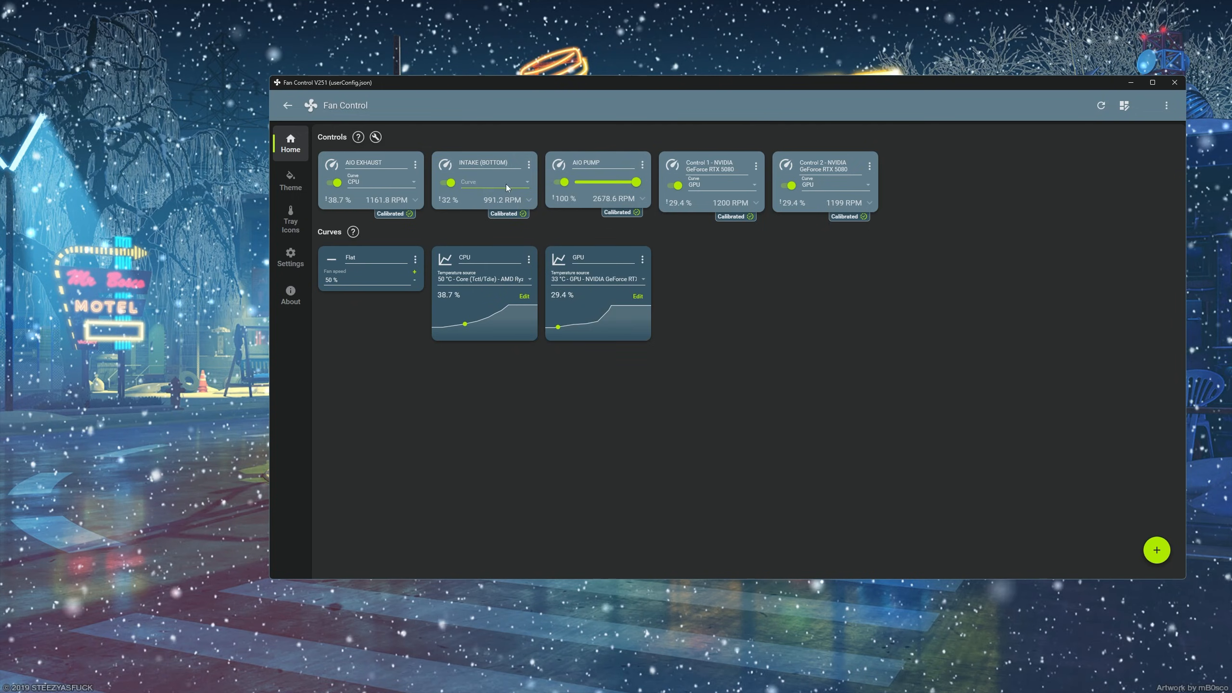
click(491, 181)
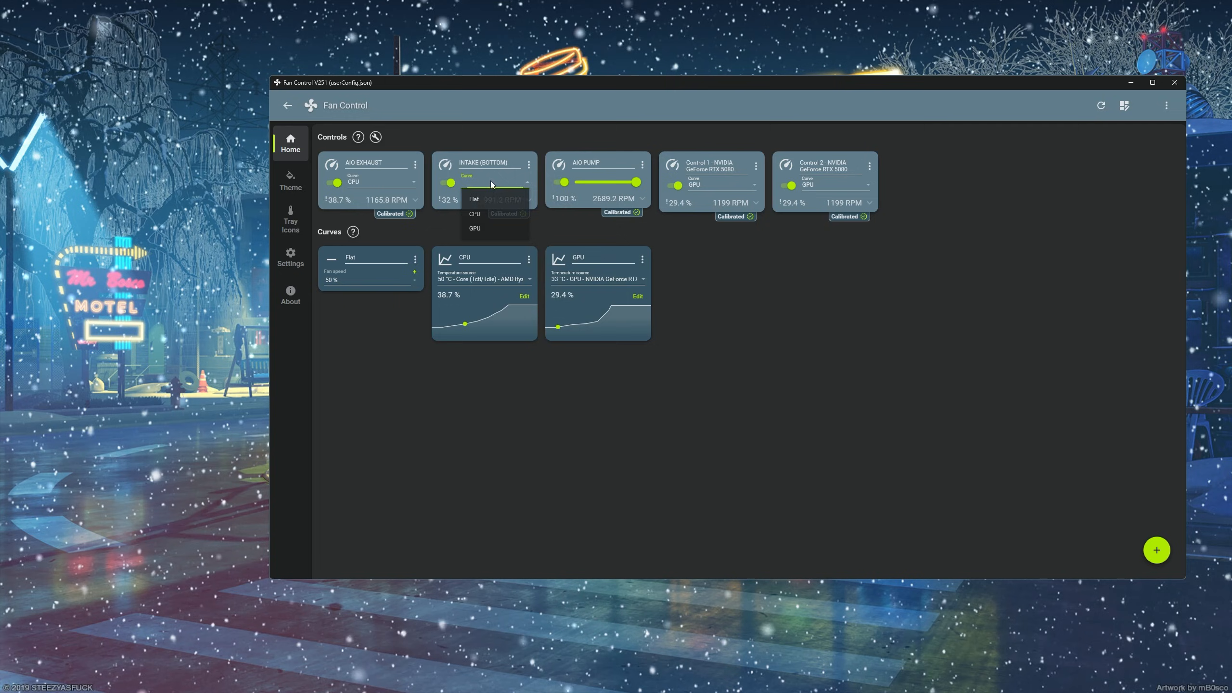
click(472, 214)
click(1166, 117)
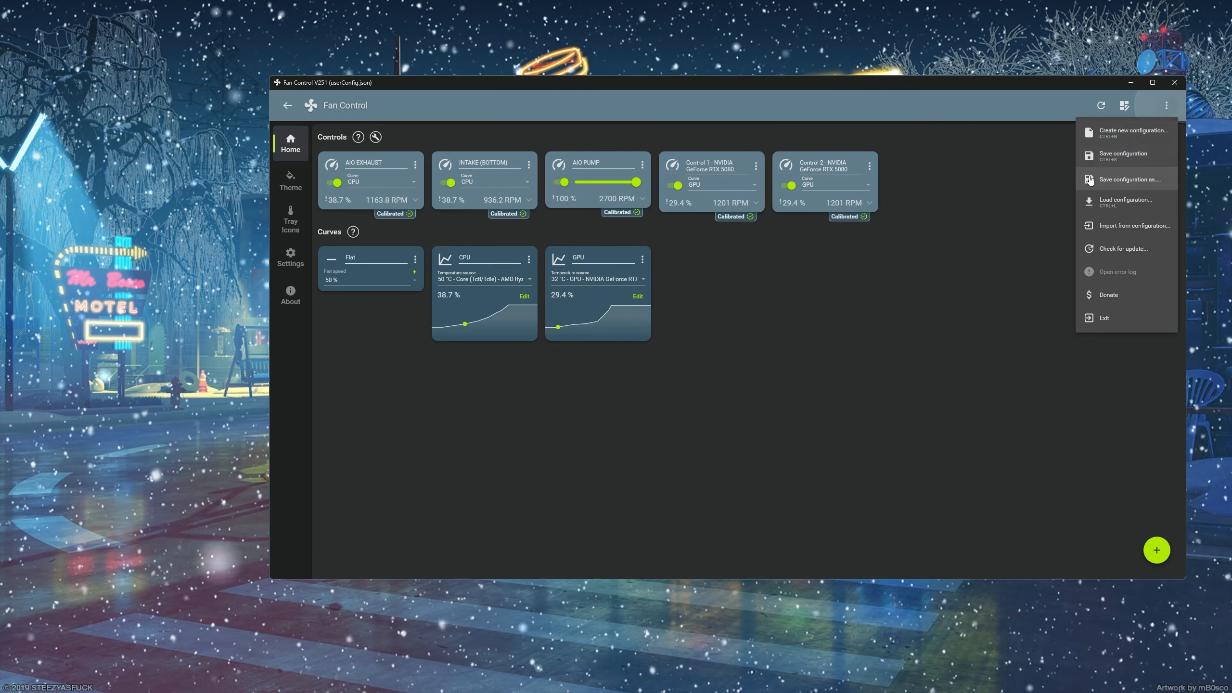
click(1116, 158)
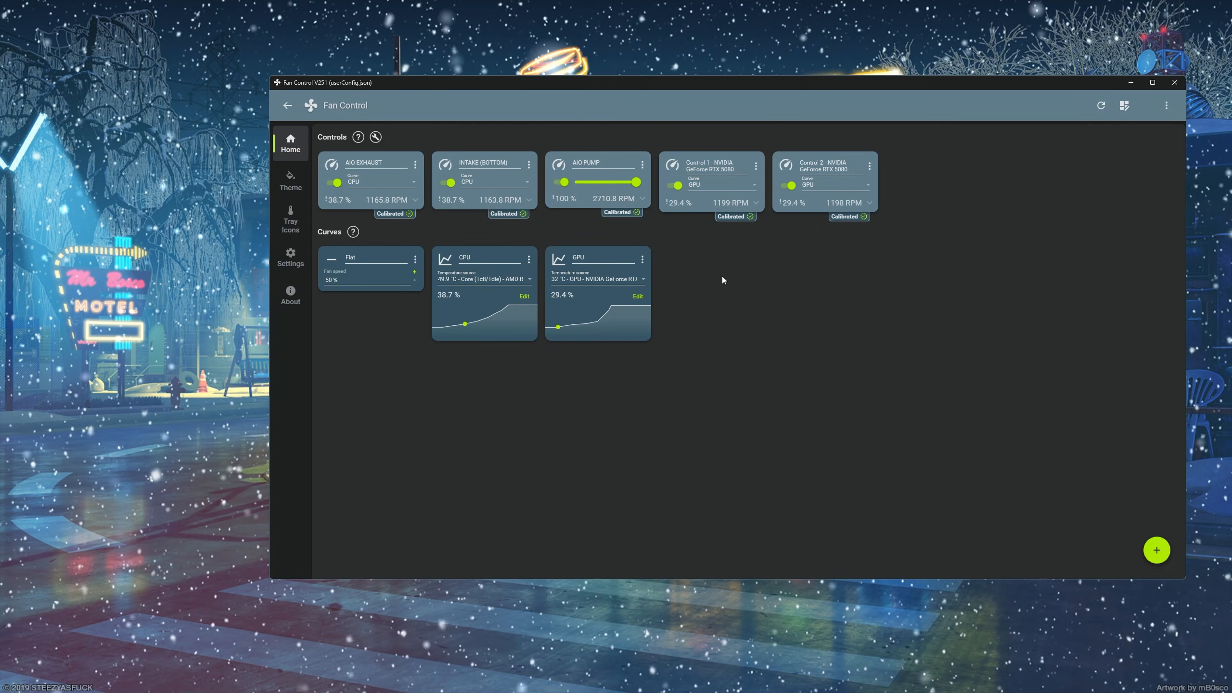
- Return INTAKE (BOTTOM) to manual control at a fixed 45 % and save the configuration
click(531, 166)
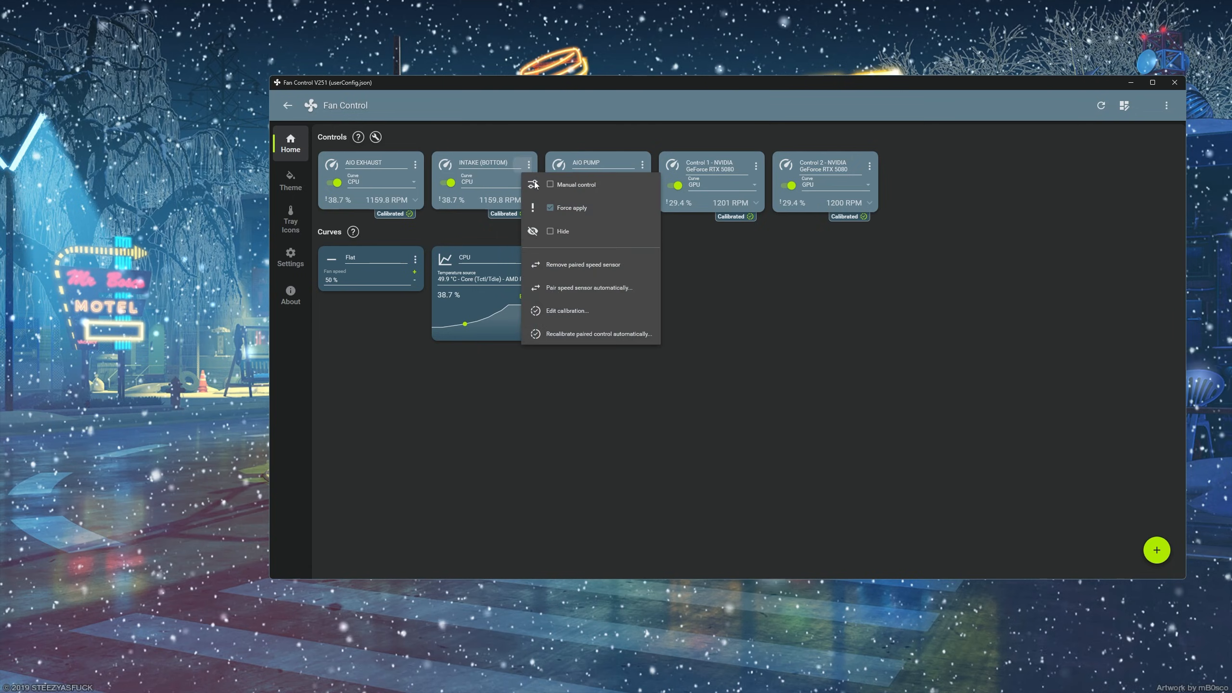
click(551, 184)
click(486, 185)
drag(487, 185, 491, 183)
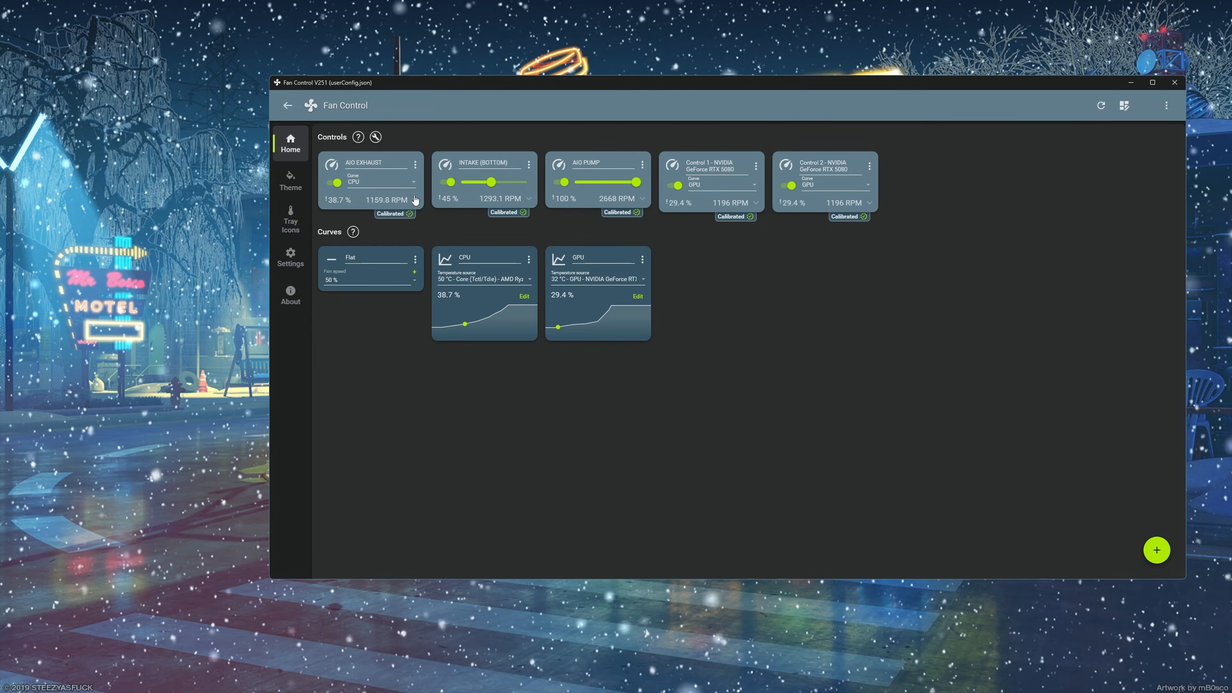
click(1167, 105)
click(1130, 158)
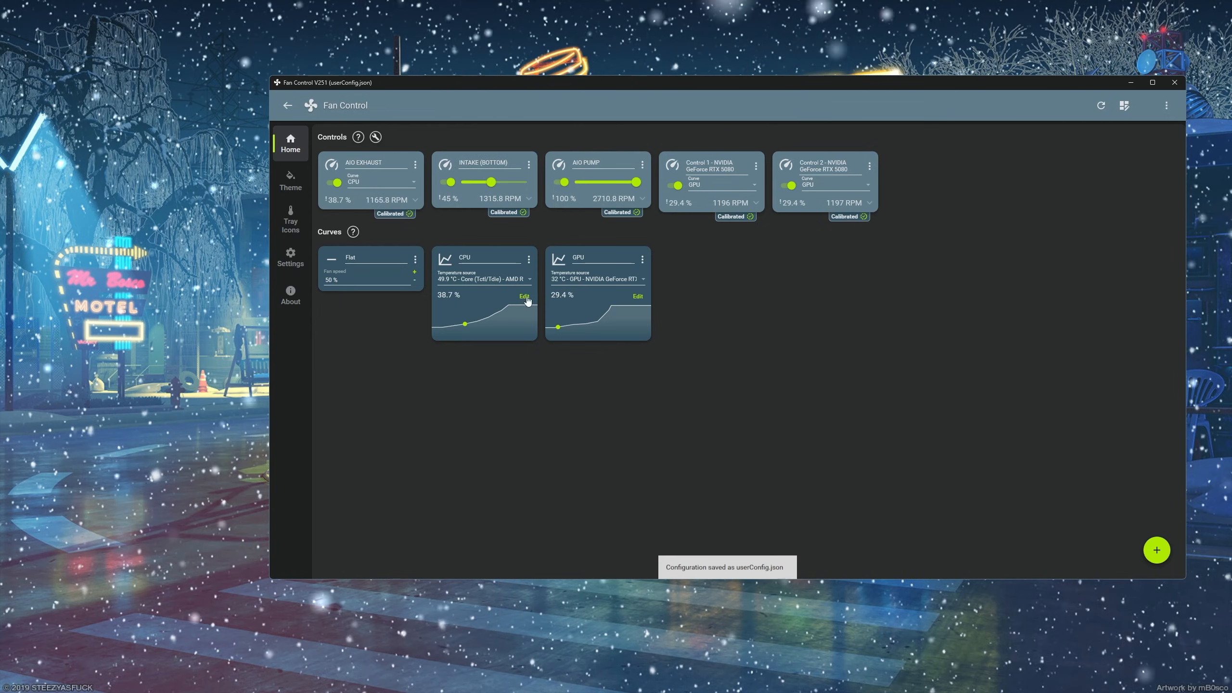